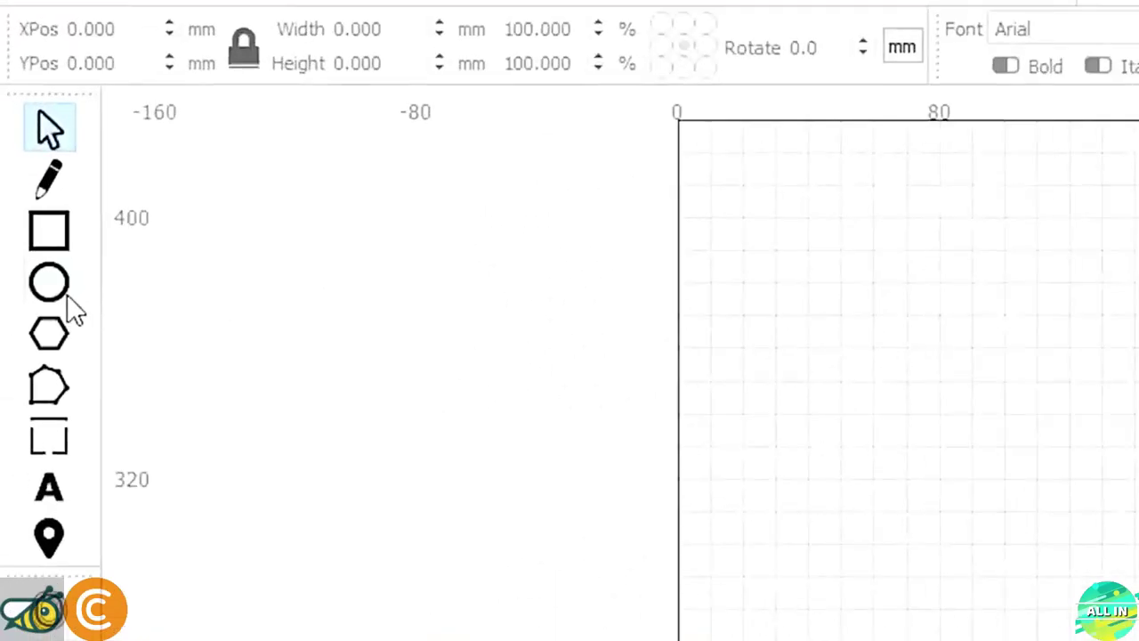
Step: Draw a circle about 75 mm wide and 76 mm high in the upper half of the work area
click(71, 303)
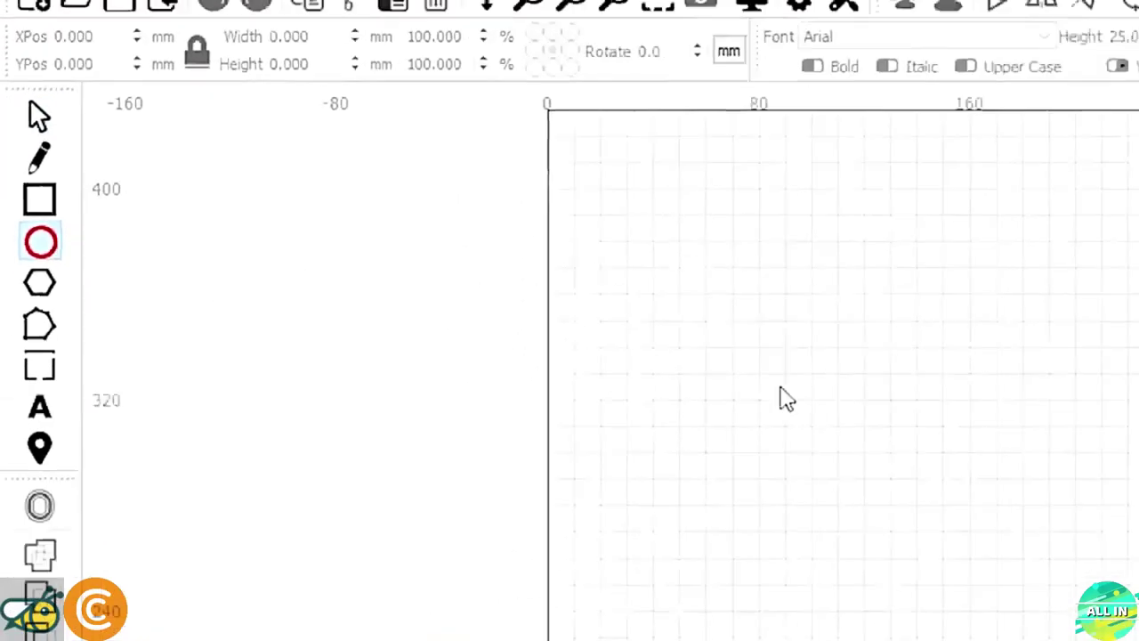
drag(972, 467, 1138, 640)
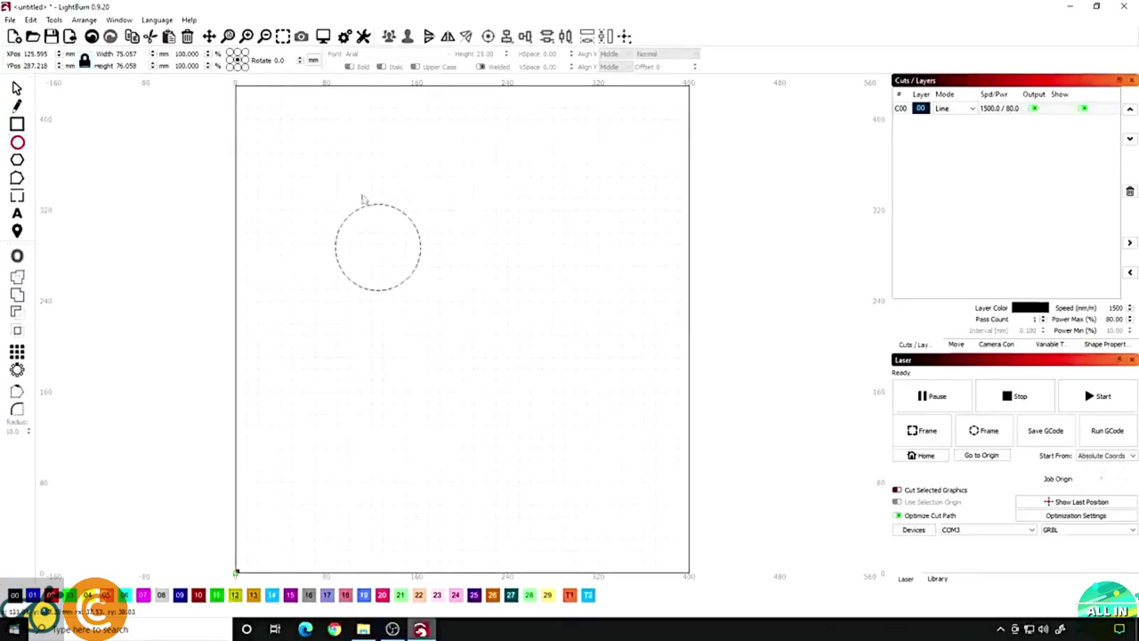
Step: Switch the measurement units from millimetres to inches
click(313, 59)
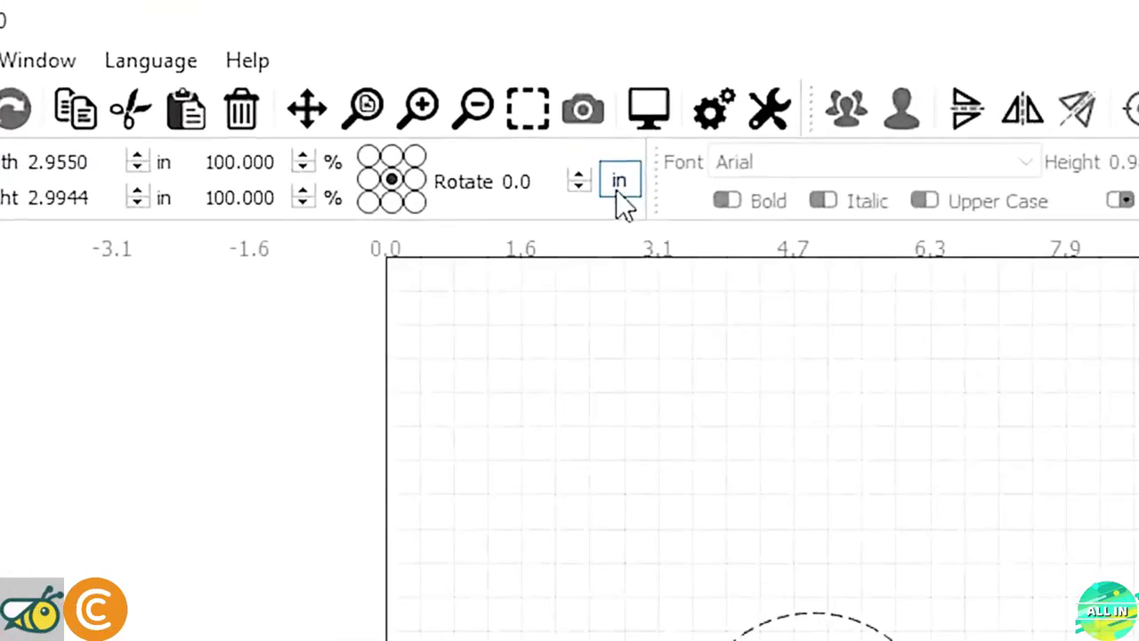
click(623, 189)
click(626, 192)
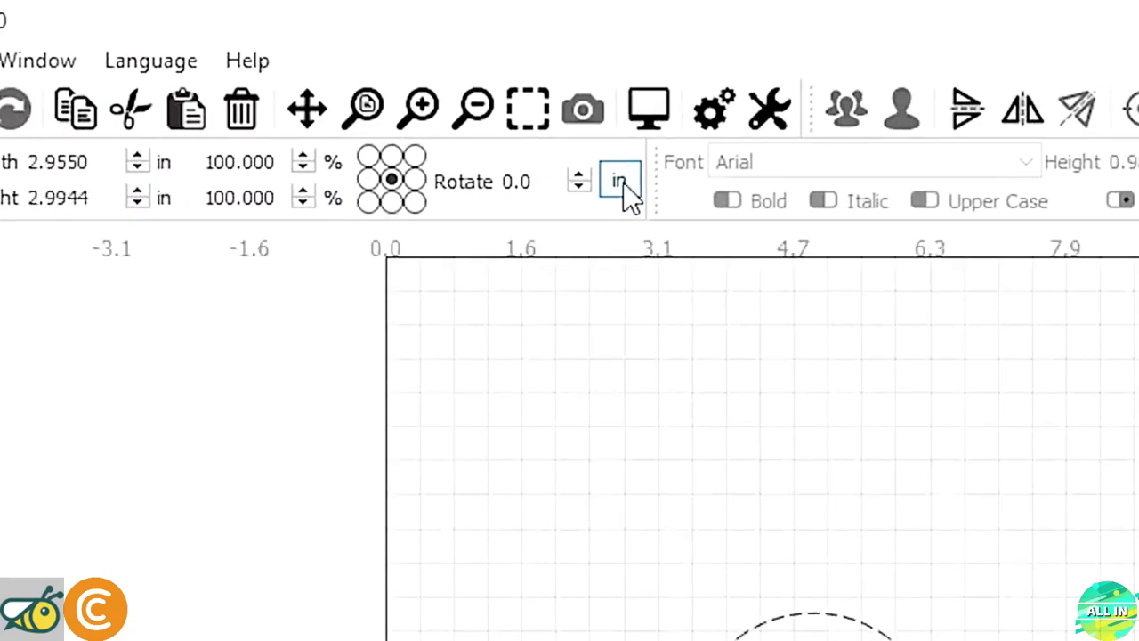
click(622, 185)
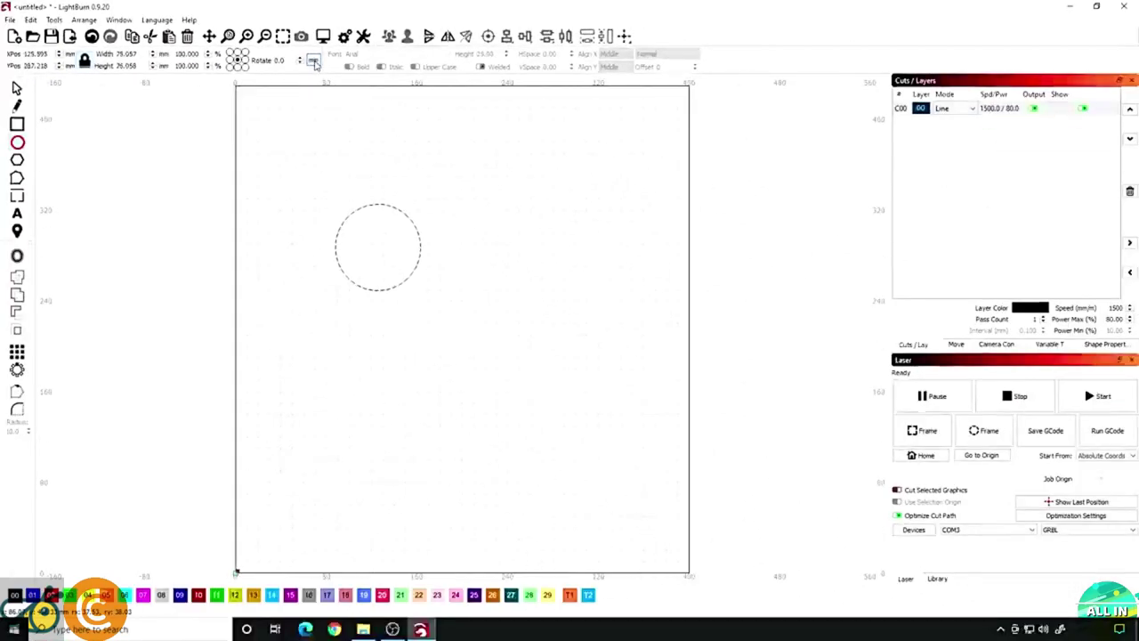
click(313, 60)
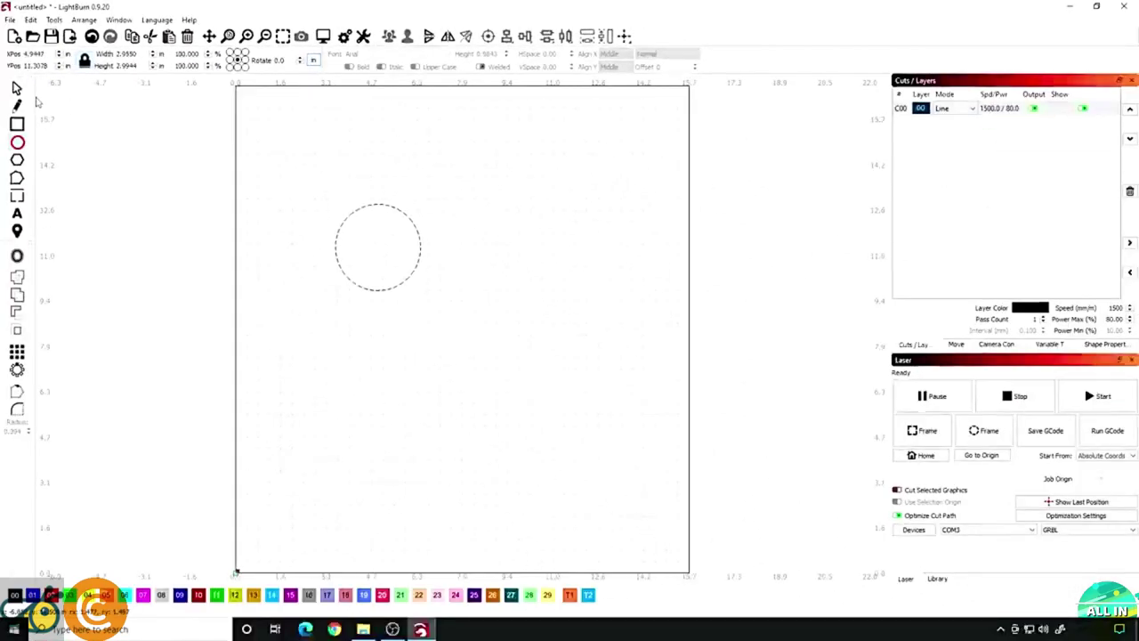
Step: Unlock the circle's aspect ratio and set both its width and height to 4 inches
click(352, 221)
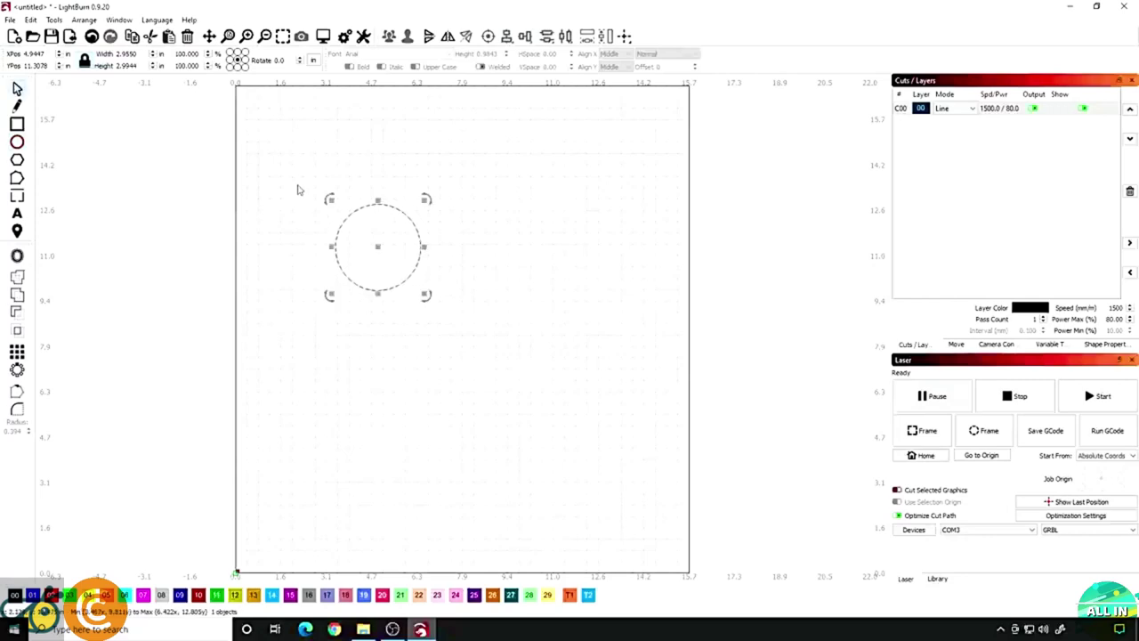
double_click(127, 53)
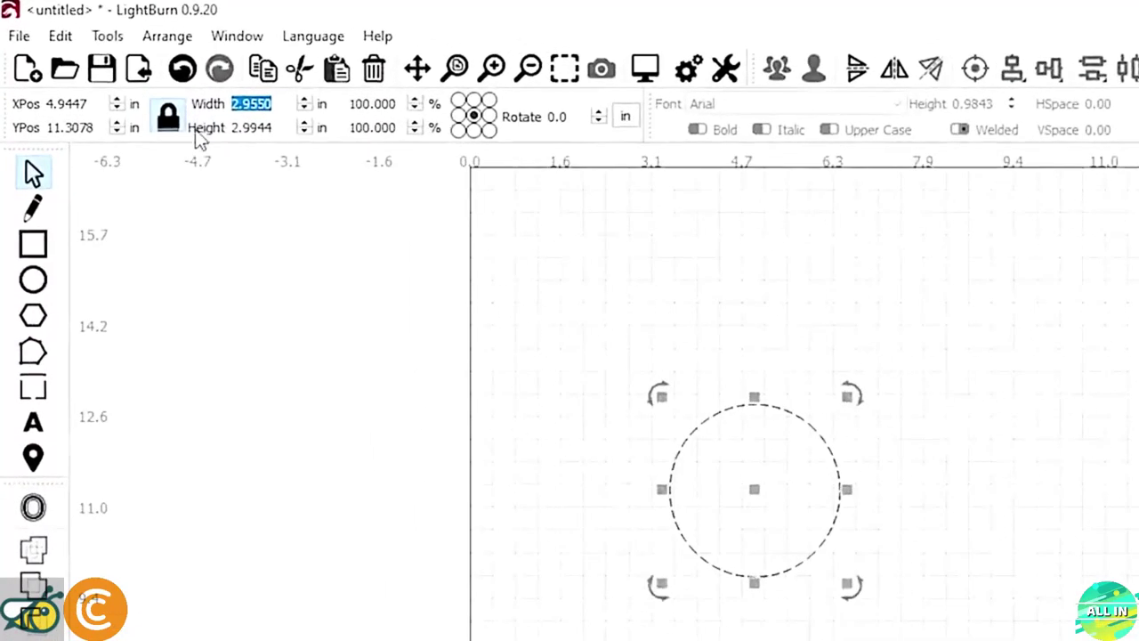
click(172, 129)
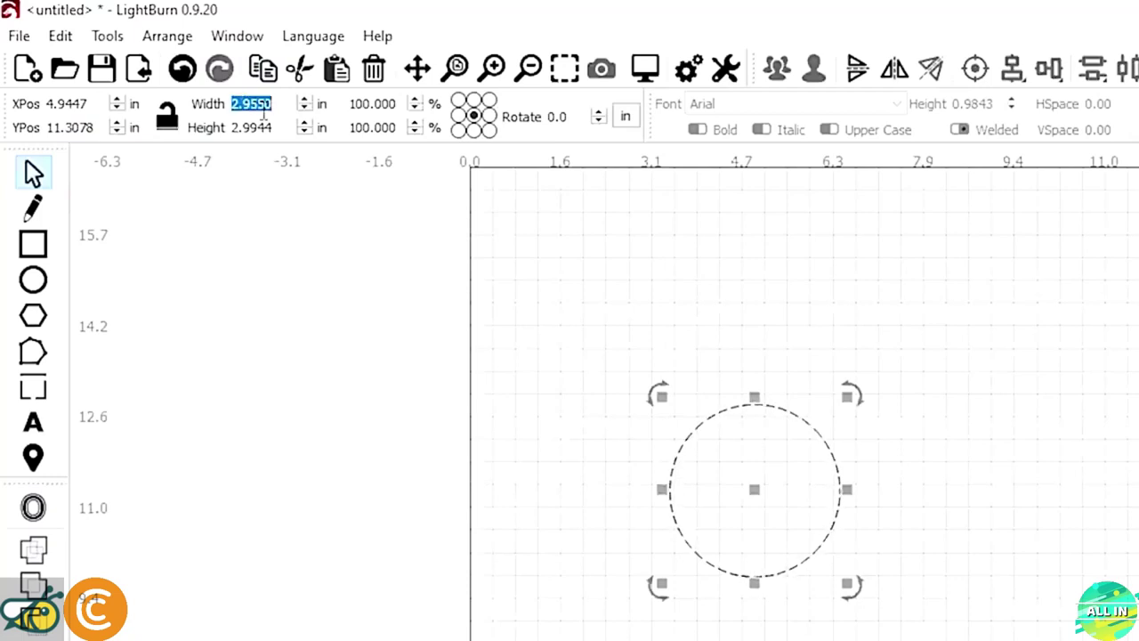
text(4.450)
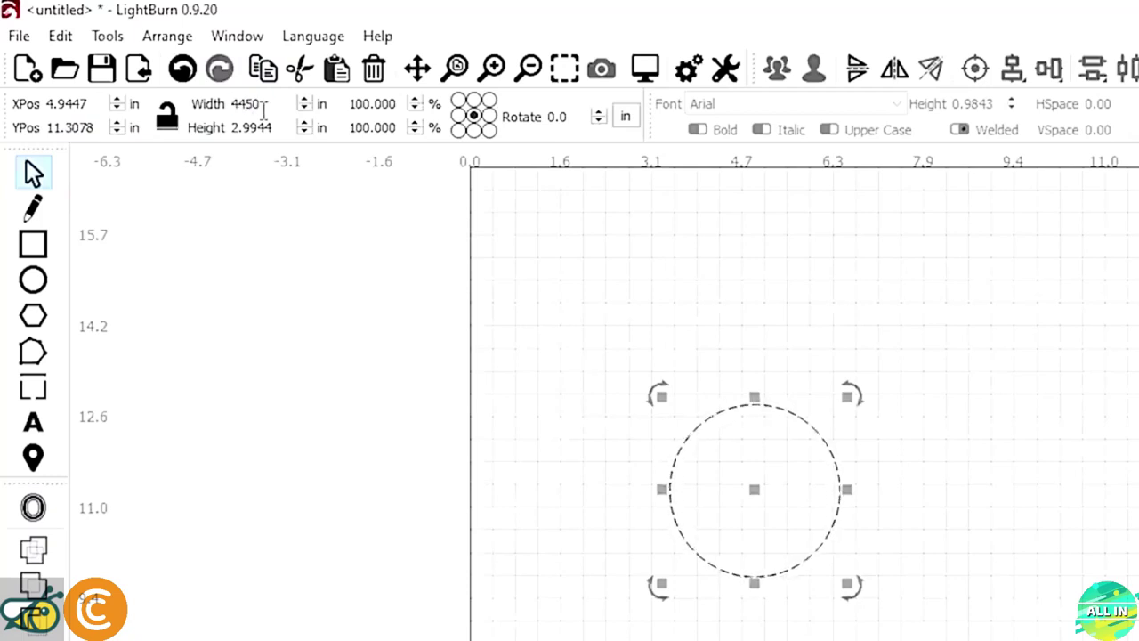
key(BackSpace)
key(BackSpace)
key(BackSpace)
key(BackSpace)
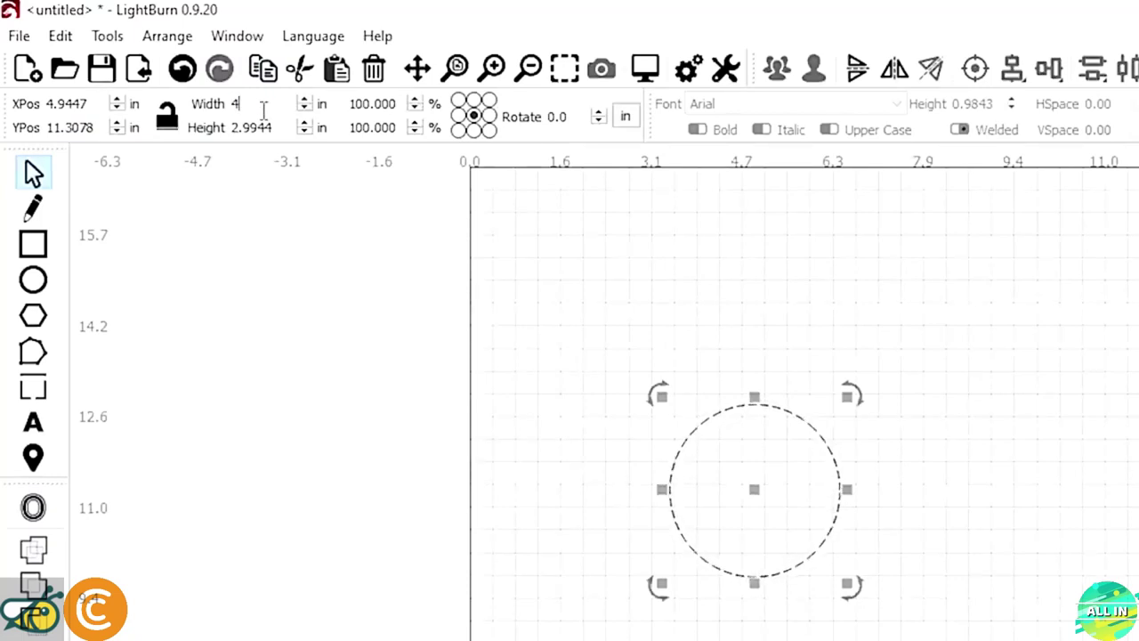
key(Return)
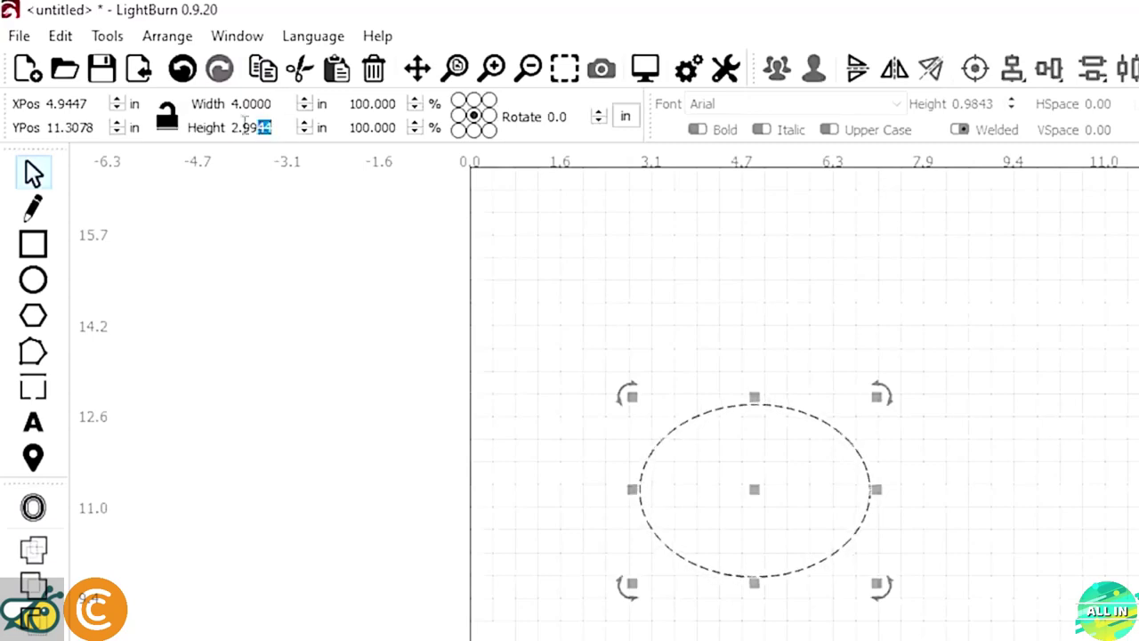
drag(272, 127, 219, 131)
text(4)
key(Return)
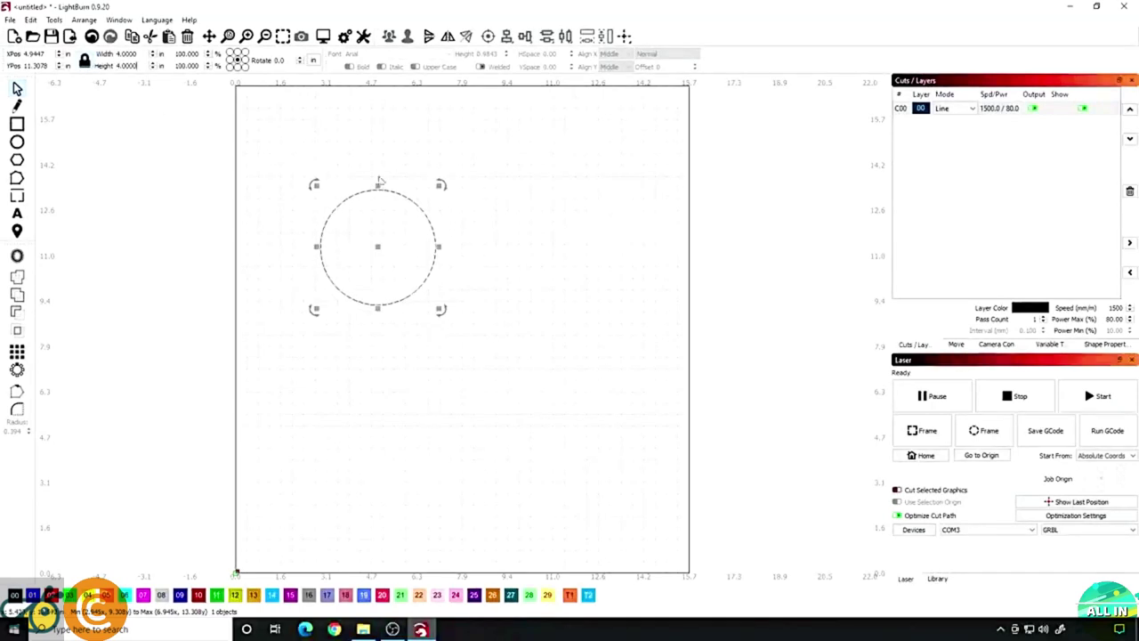
click(369, 316)
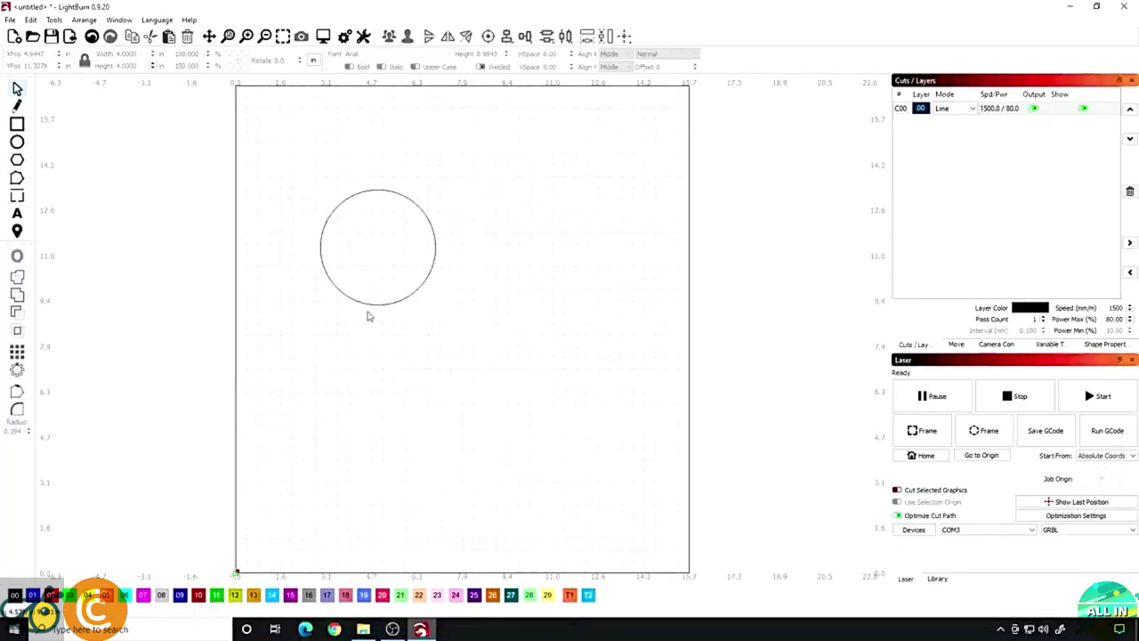
Step: Start a grid array of the circle and set it to 3 columns
click(351, 298)
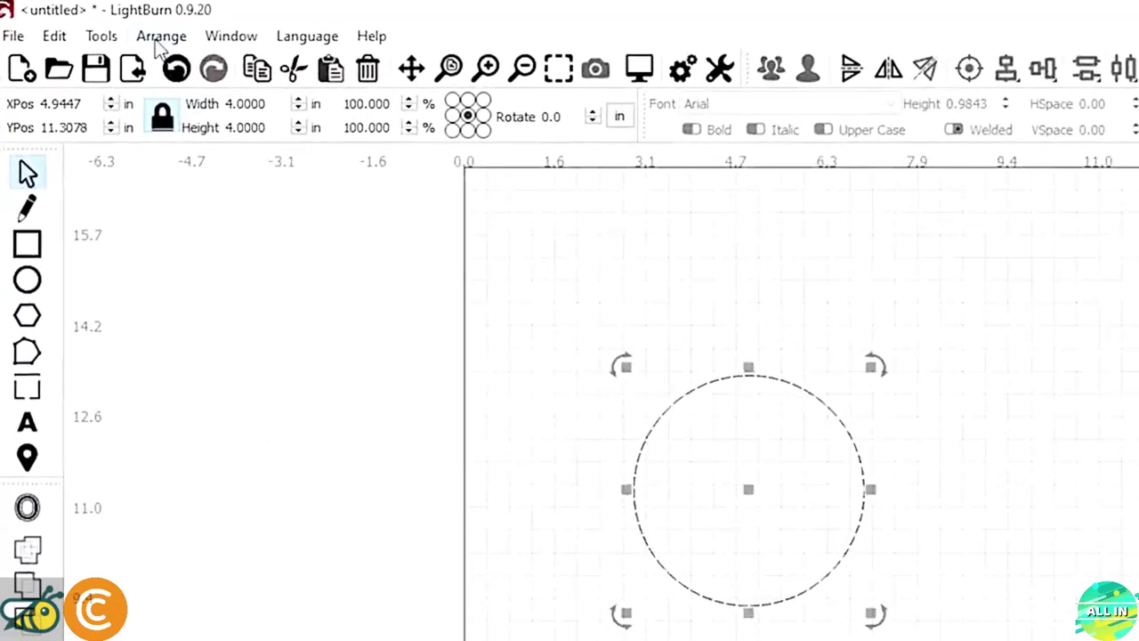
click(156, 39)
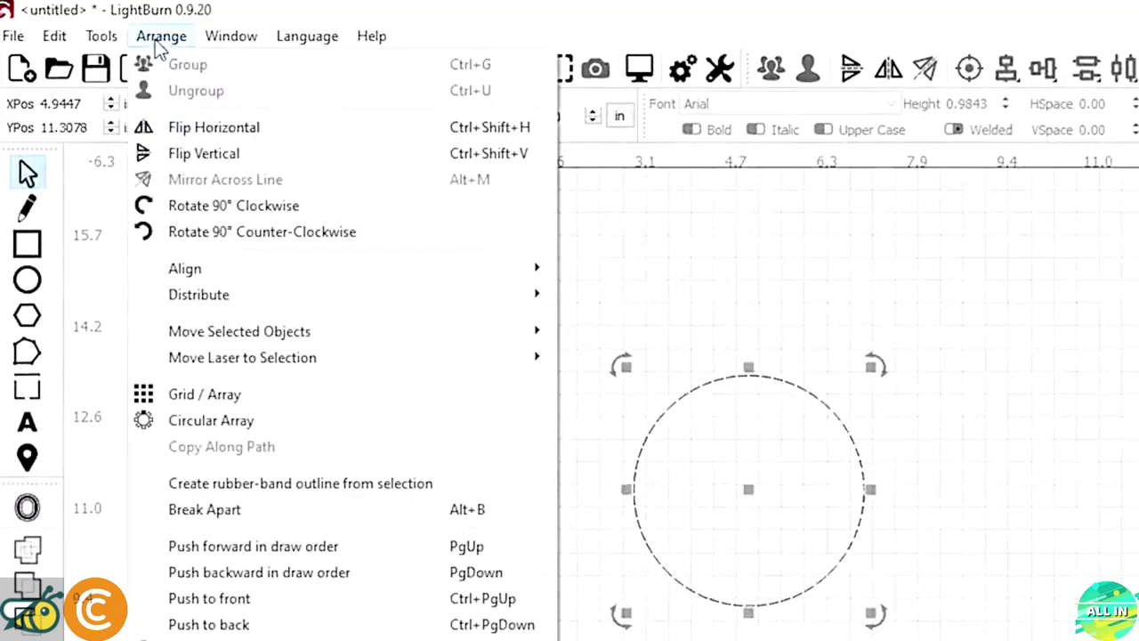
click(233, 395)
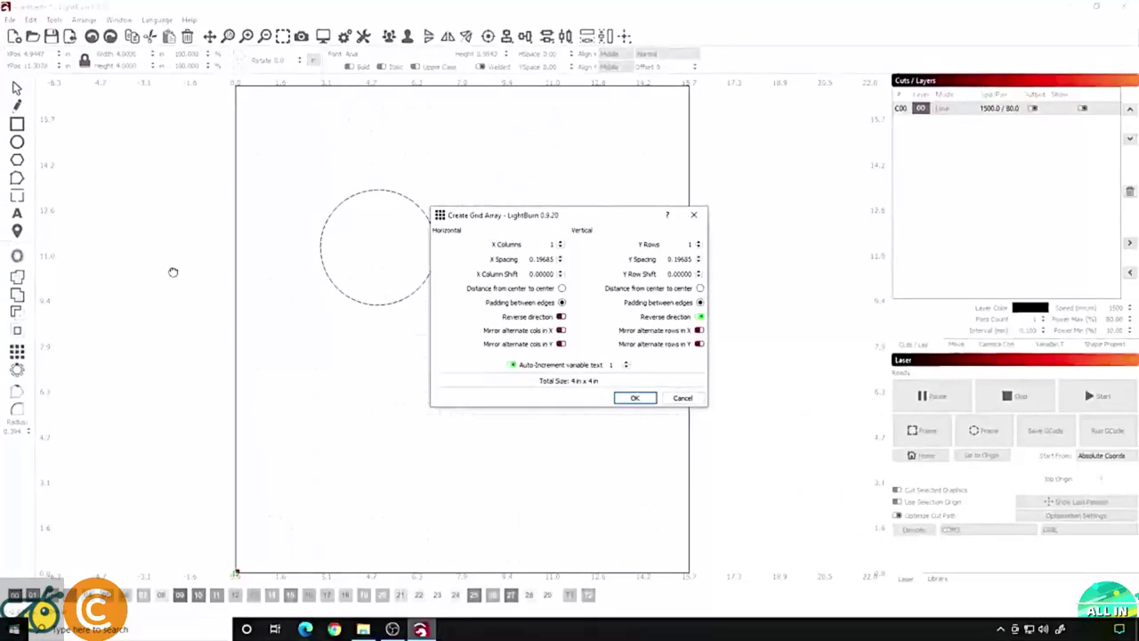
drag(569, 218, 834, 176)
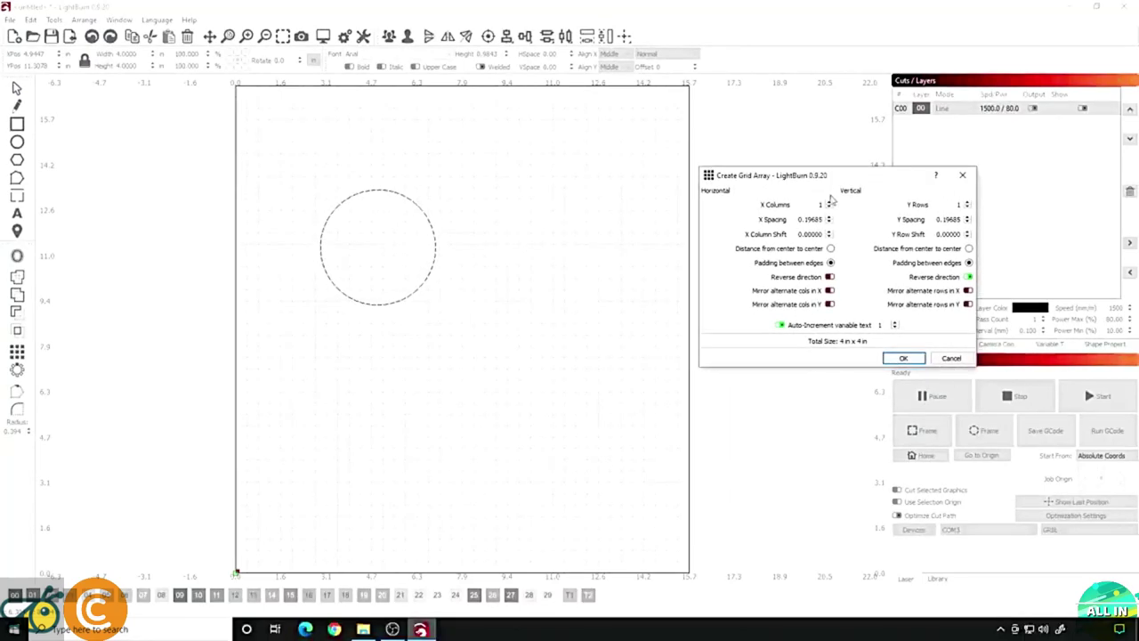
click(830, 201)
click(830, 201)
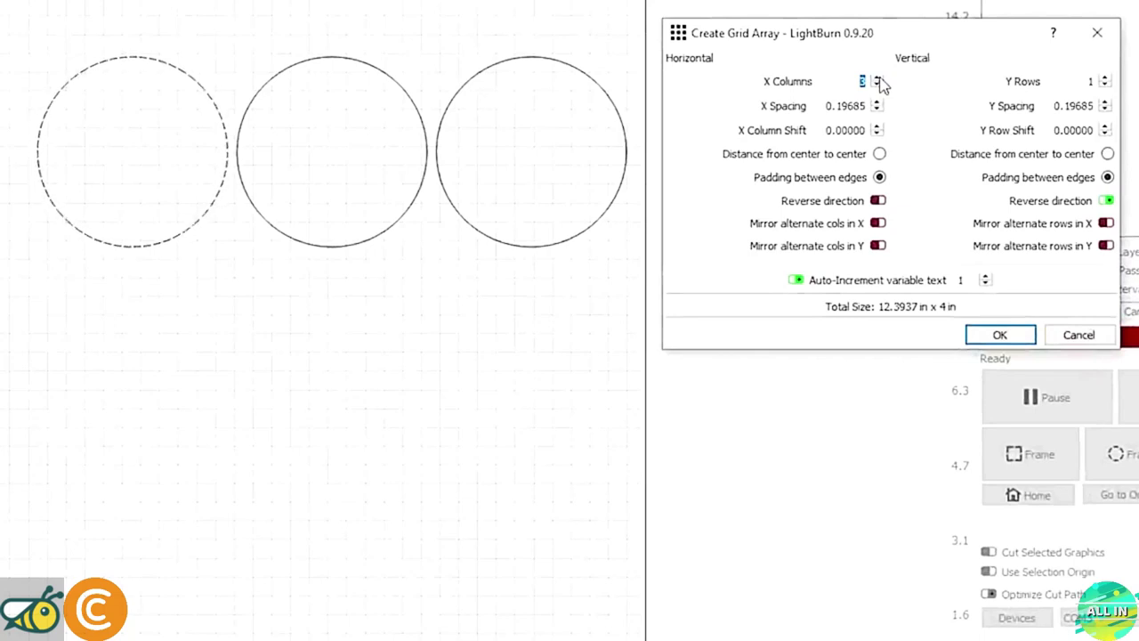
click(878, 84)
click(877, 84)
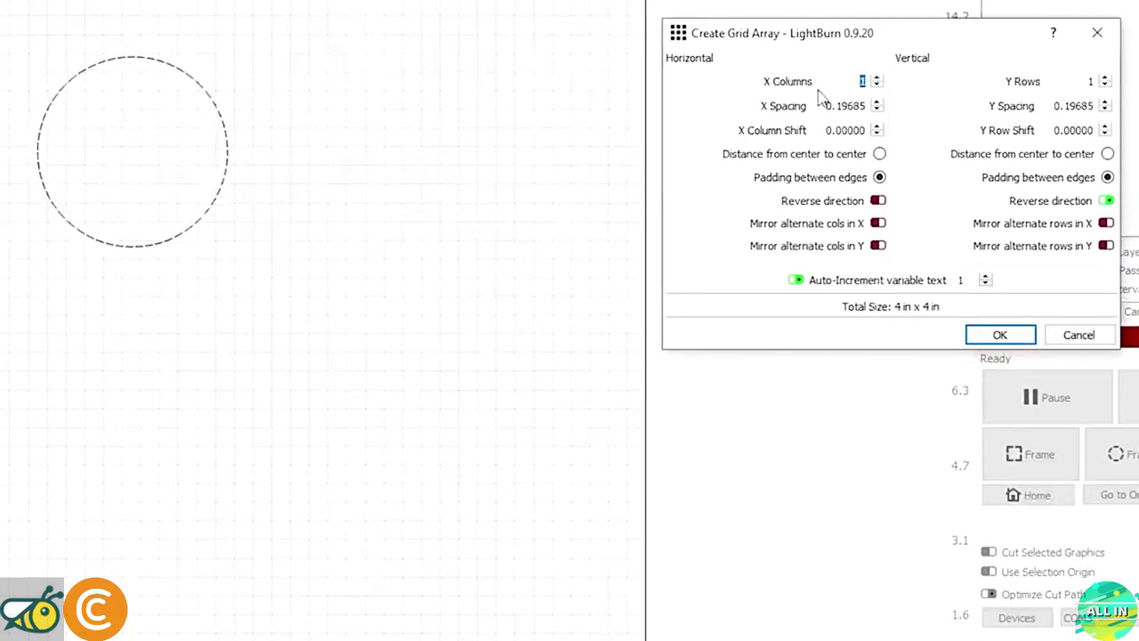
click(879, 79)
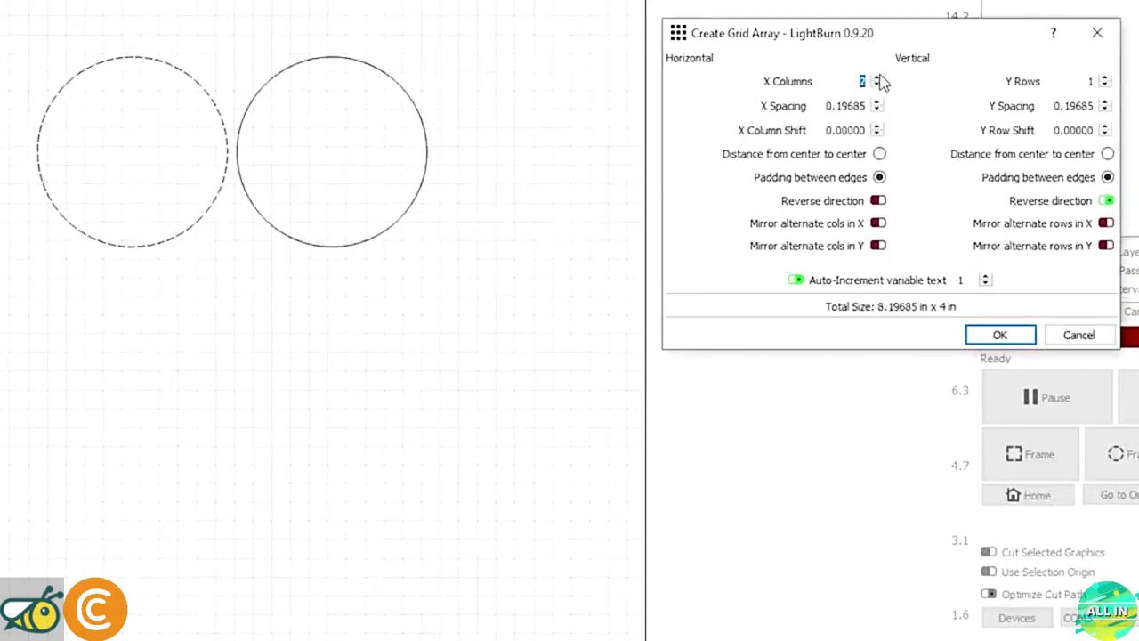
click(878, 79)
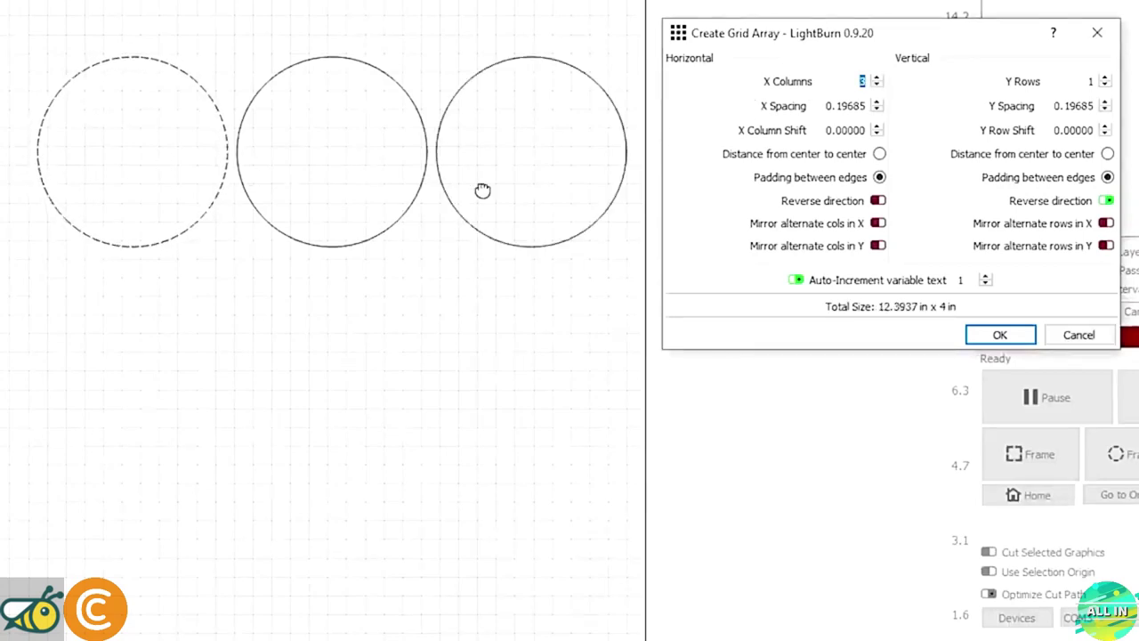
Step: Set the grid array to 3 rows and create it
click(1105, 79)
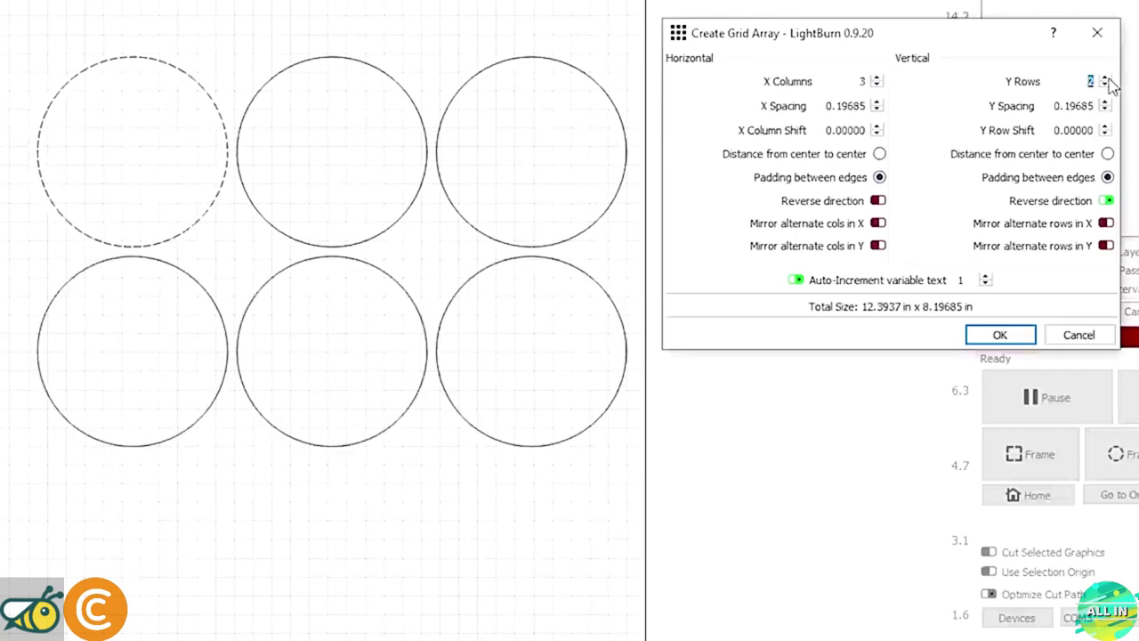
click(1105, 78)
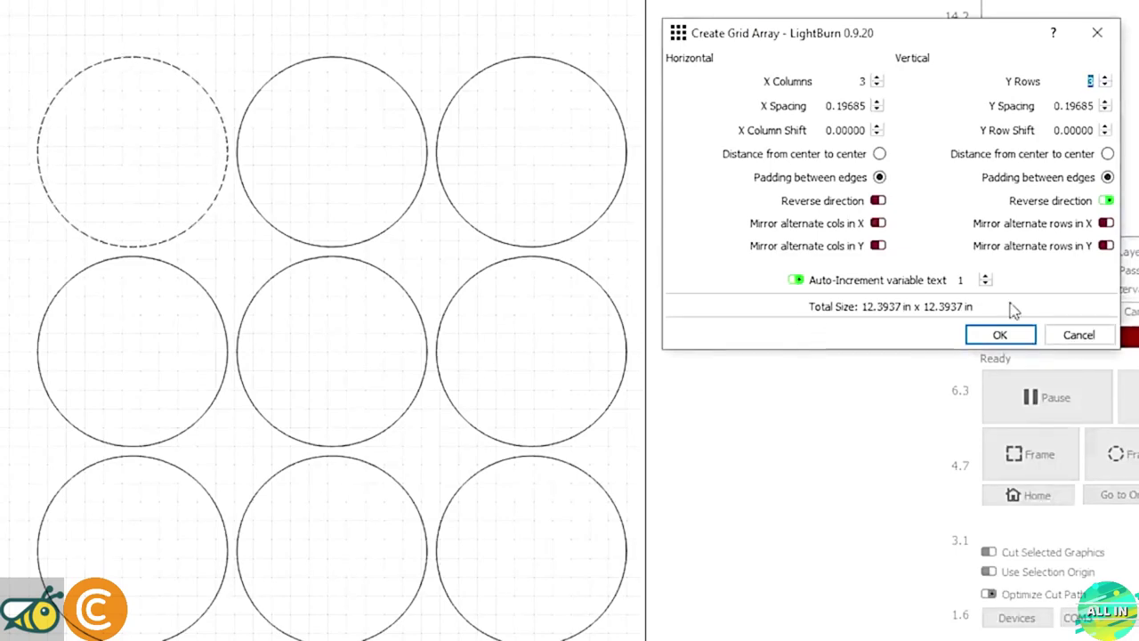
click(1000, 336)
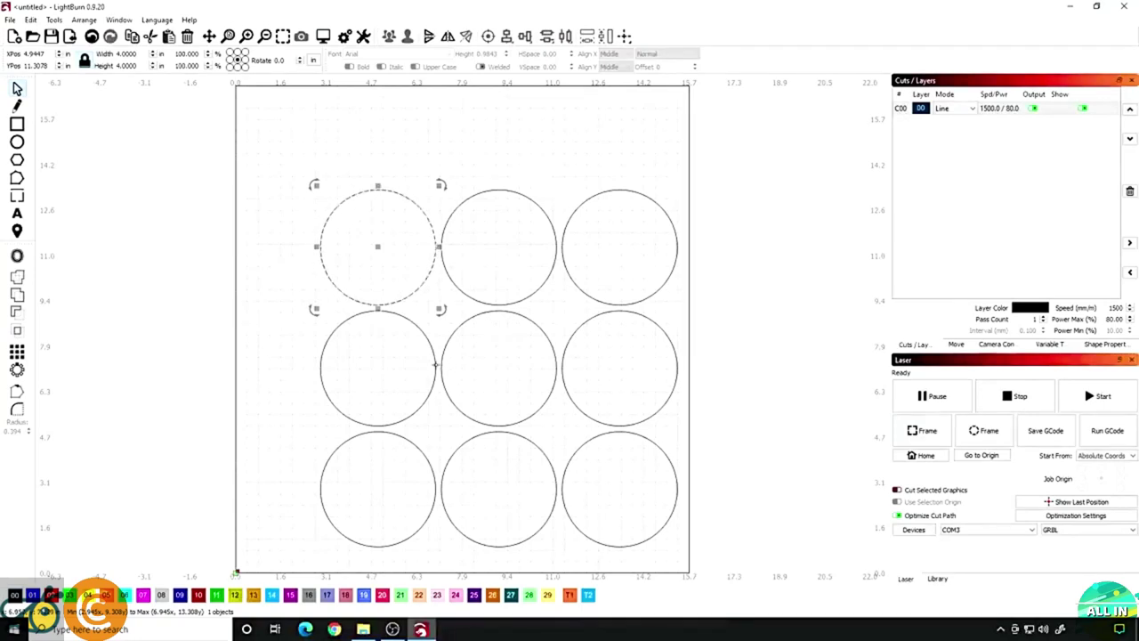
Step: Move the whole array of circles near the centre of the work area, to about X 7.8, Y 8.2 inches
key(ctrl+a)
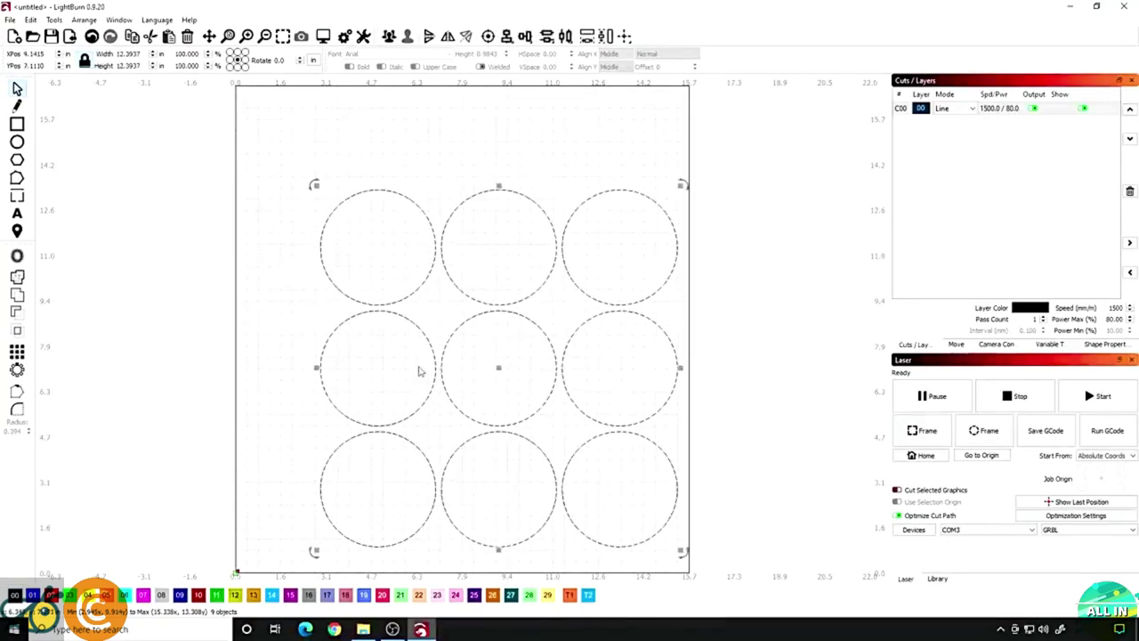
drag(501, 368, 459, 335)
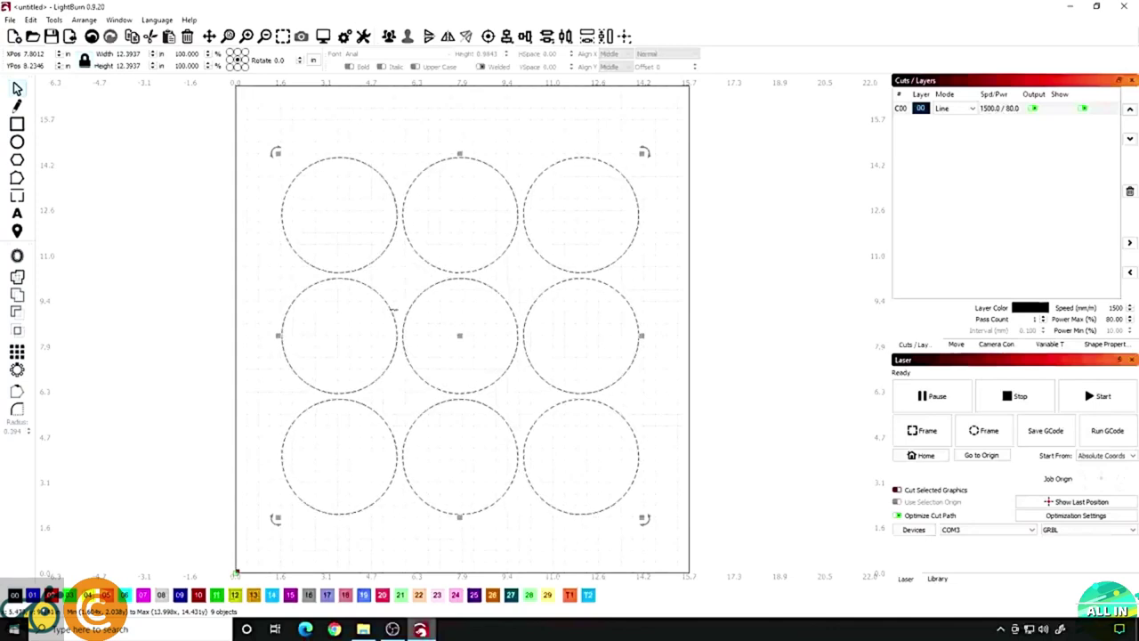
click(401, 161)
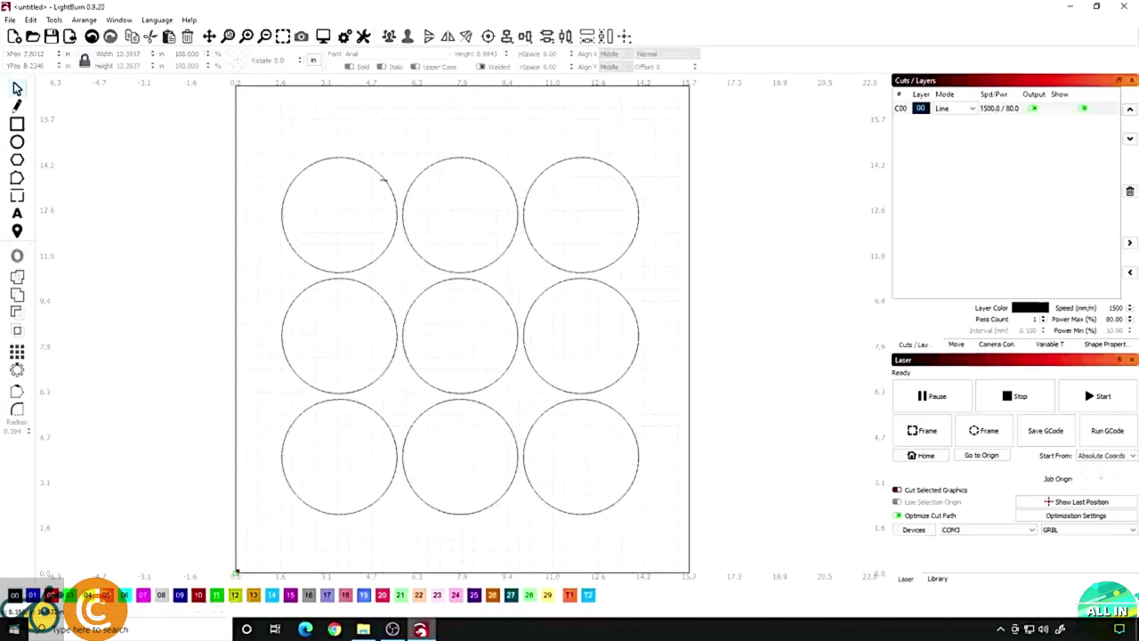
Step: Delete the circle in the last column of the array's lowest row
click(384, 180)
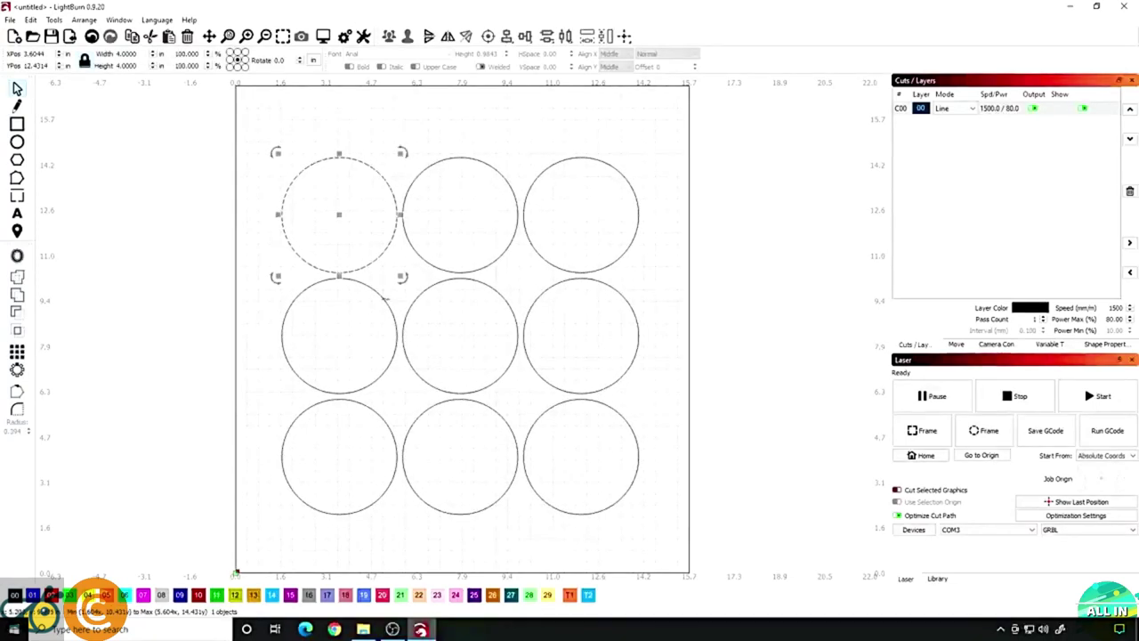
click(537, 418)
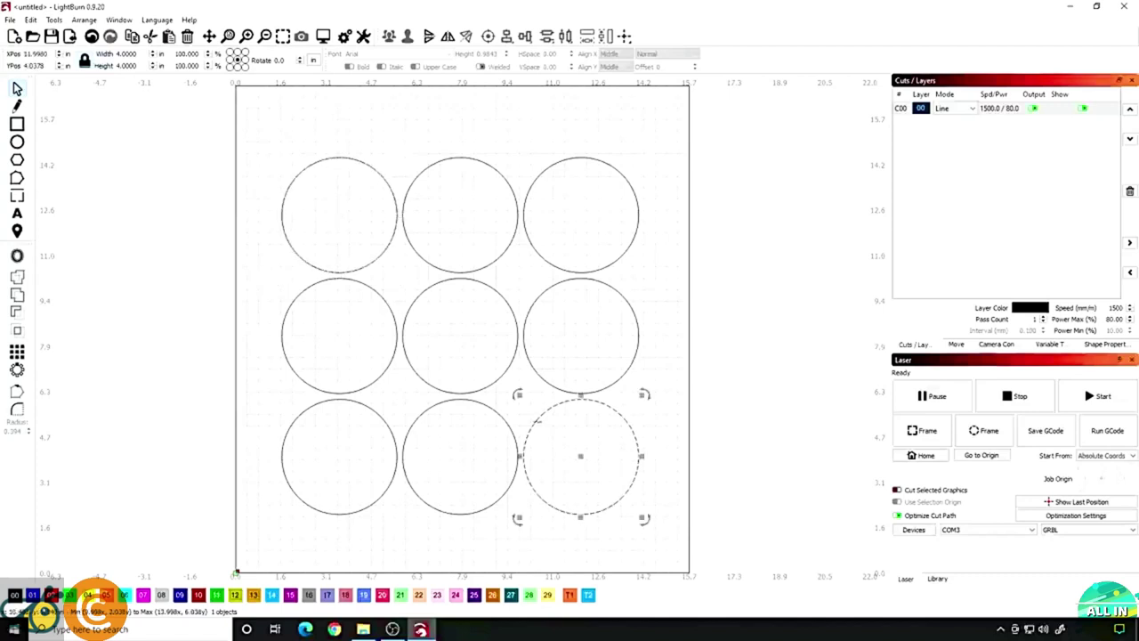
key(Delete)
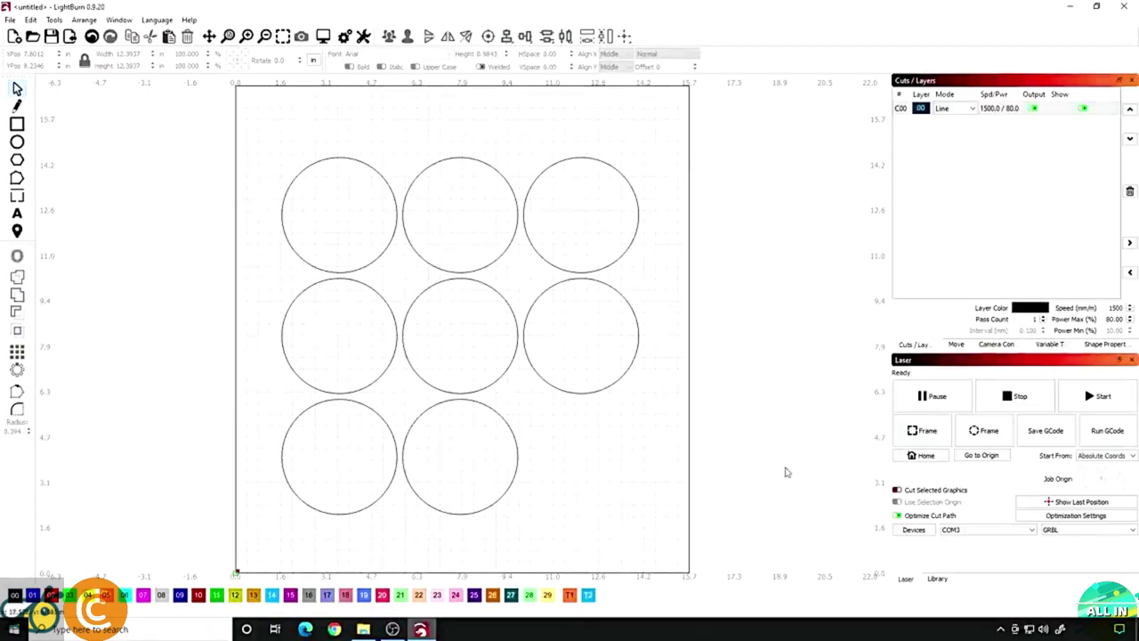
Step: Set the job to start from Absolute Coords and home the laser
click(1107, 456)
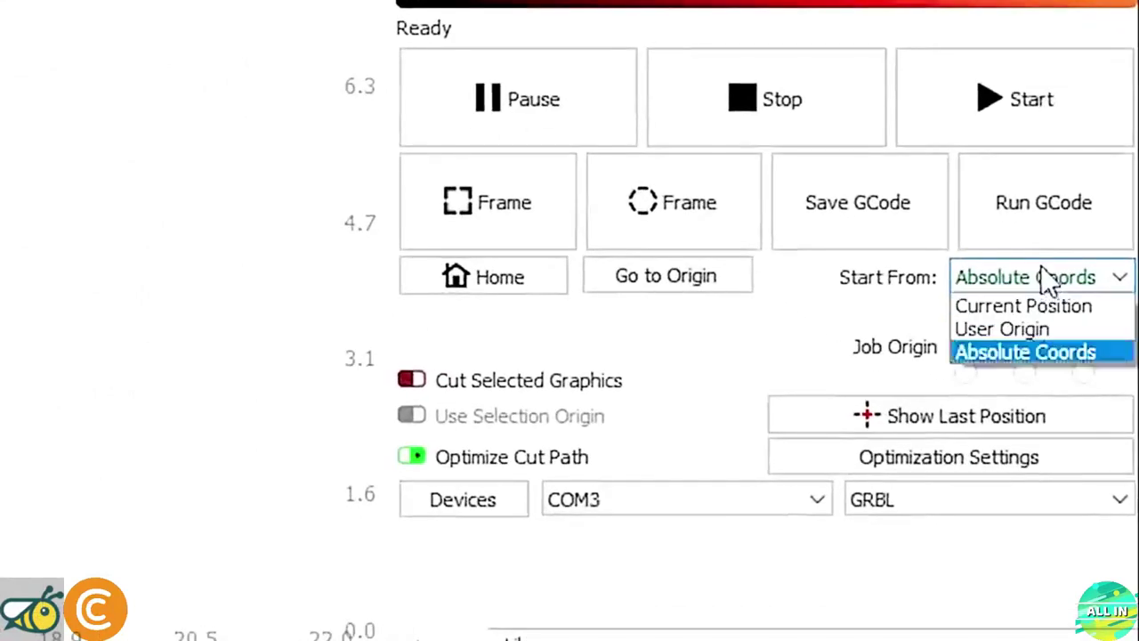
click(1059, 366)
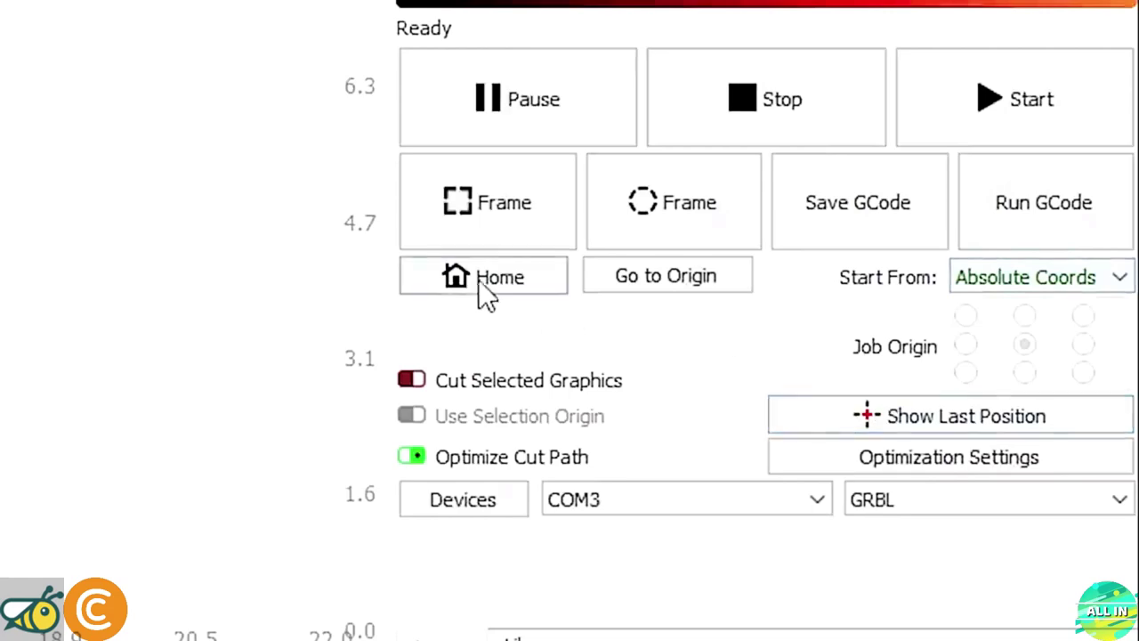
click(509, 289)
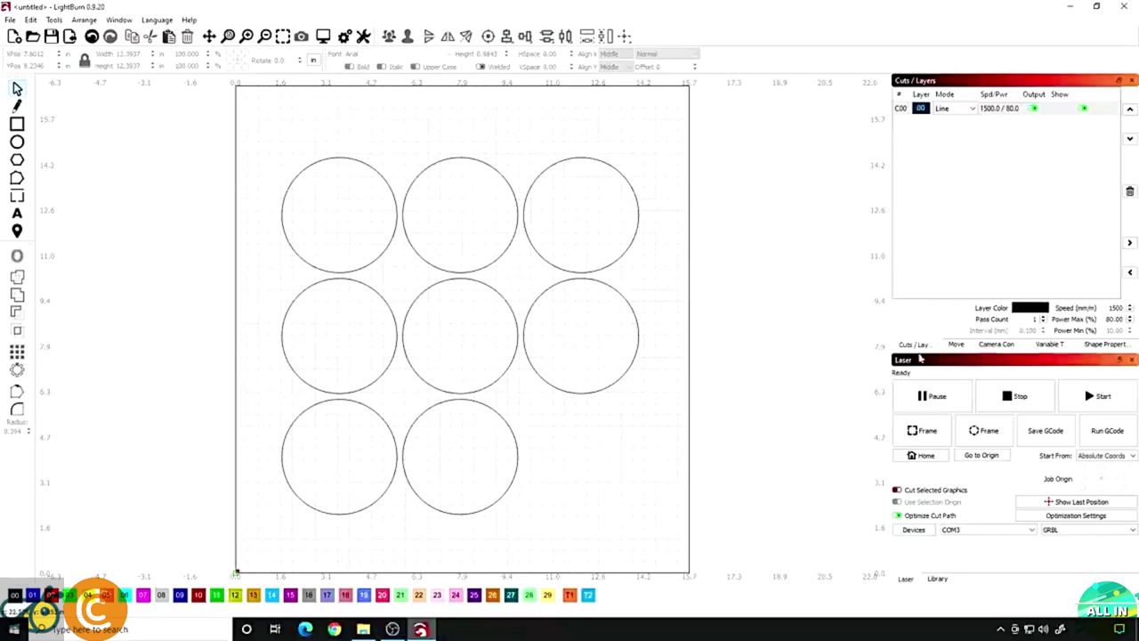
Step: Send the laser to its home position again
click(955, 344)
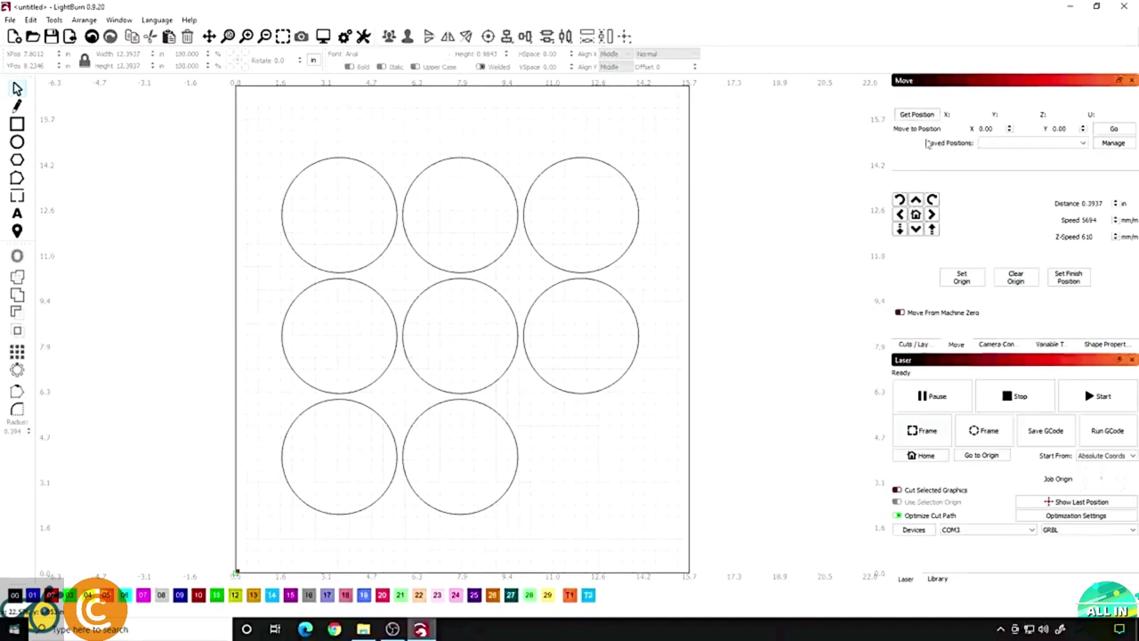
click(912, 344)
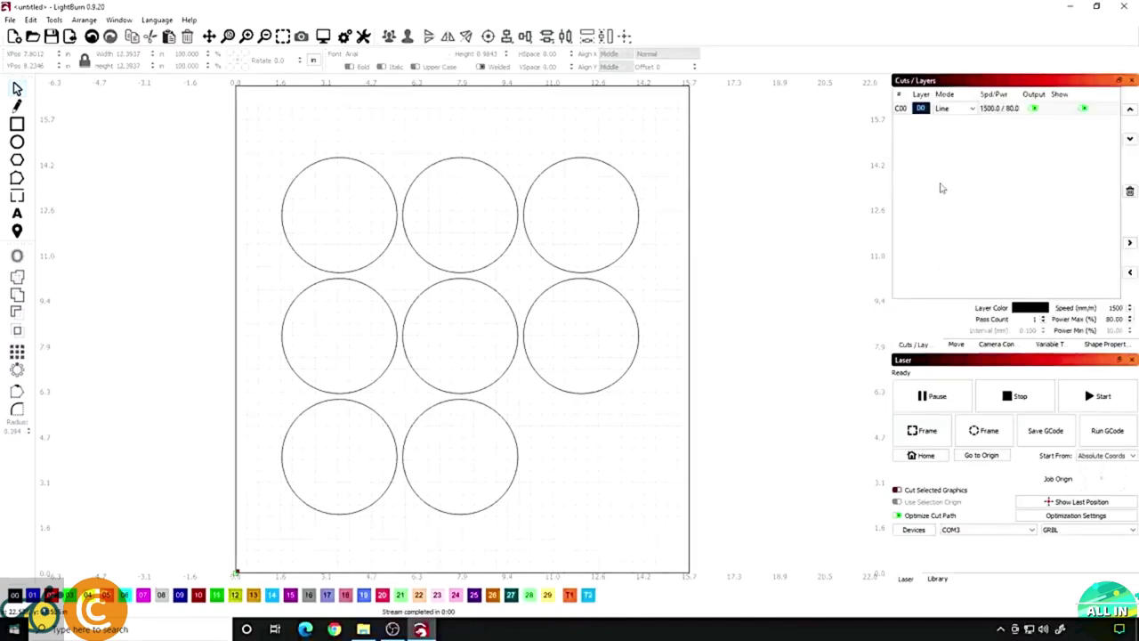
click(933, 456)
Step: Put the top row's second and third circles on layers 01 and 02, and the middle row's three circles on layers 03, 04 and 05
click(373, 263)
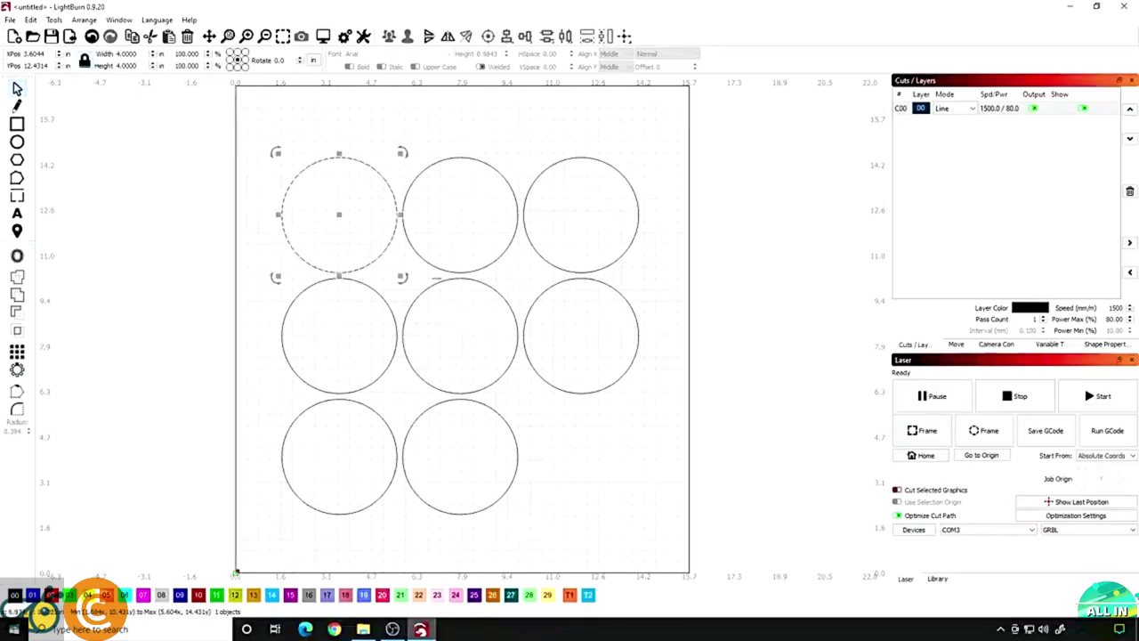
click(404, 214)
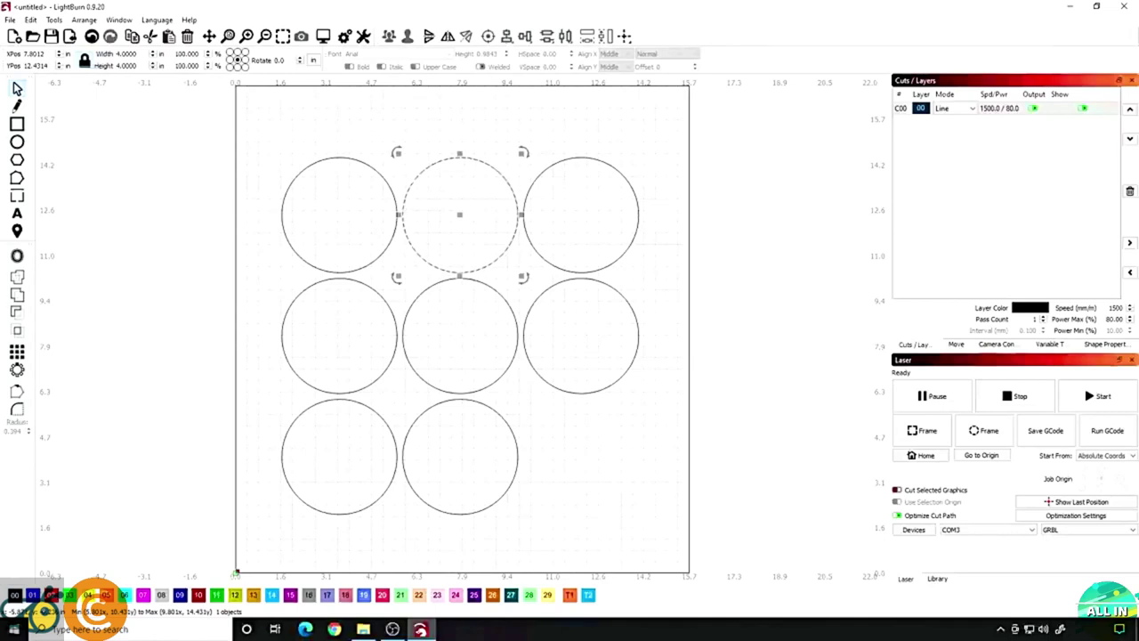
click(32, 594)
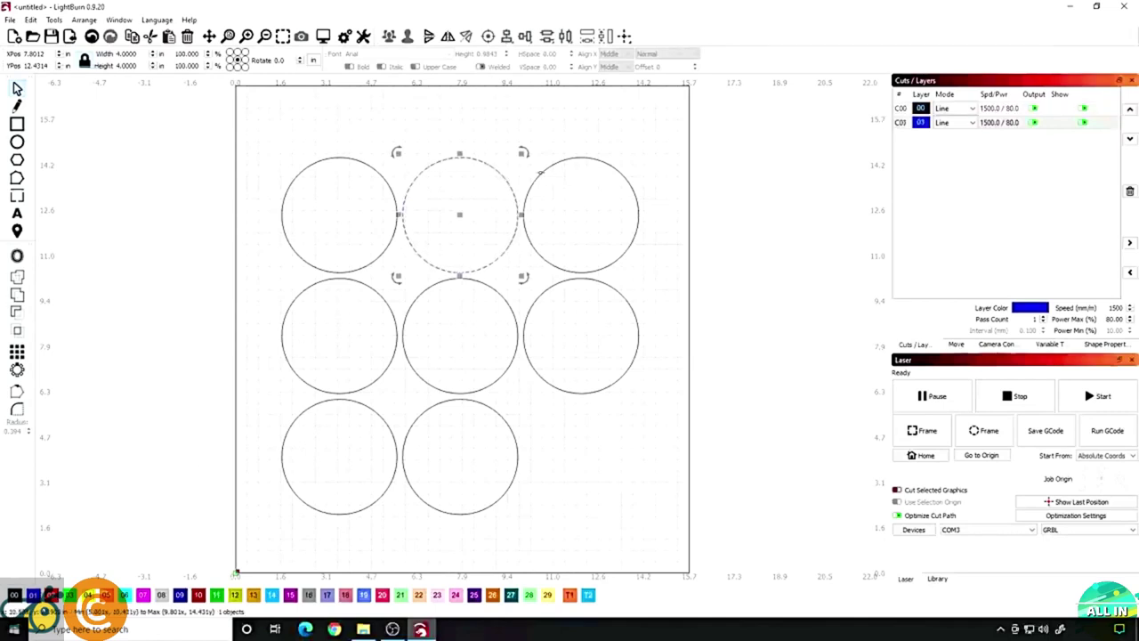
click(543, 174)
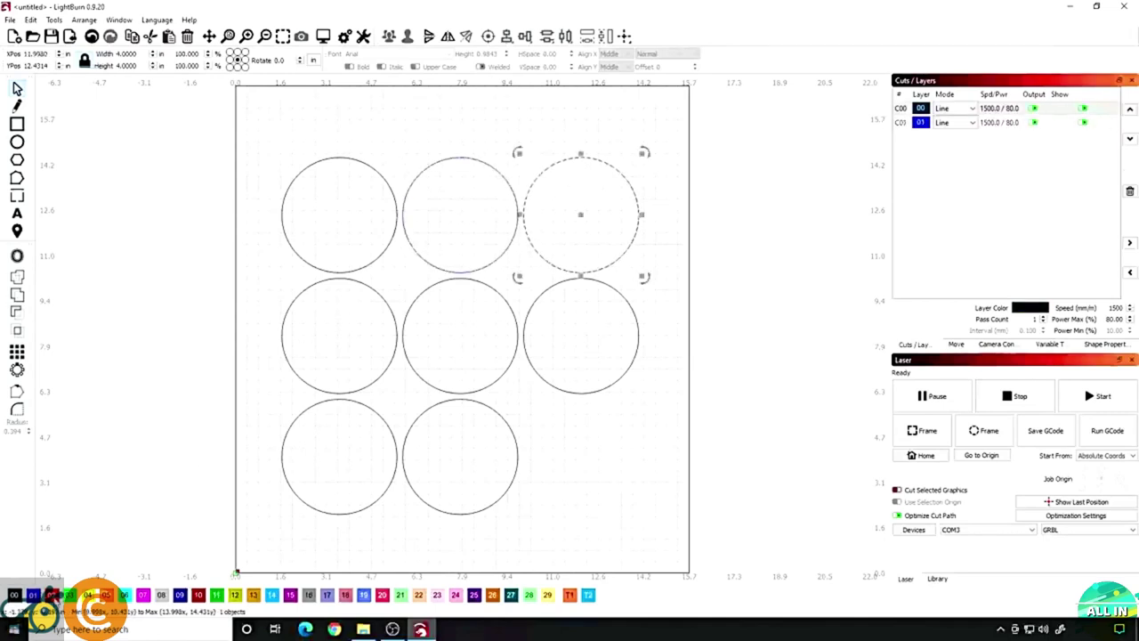
click(53, 595)
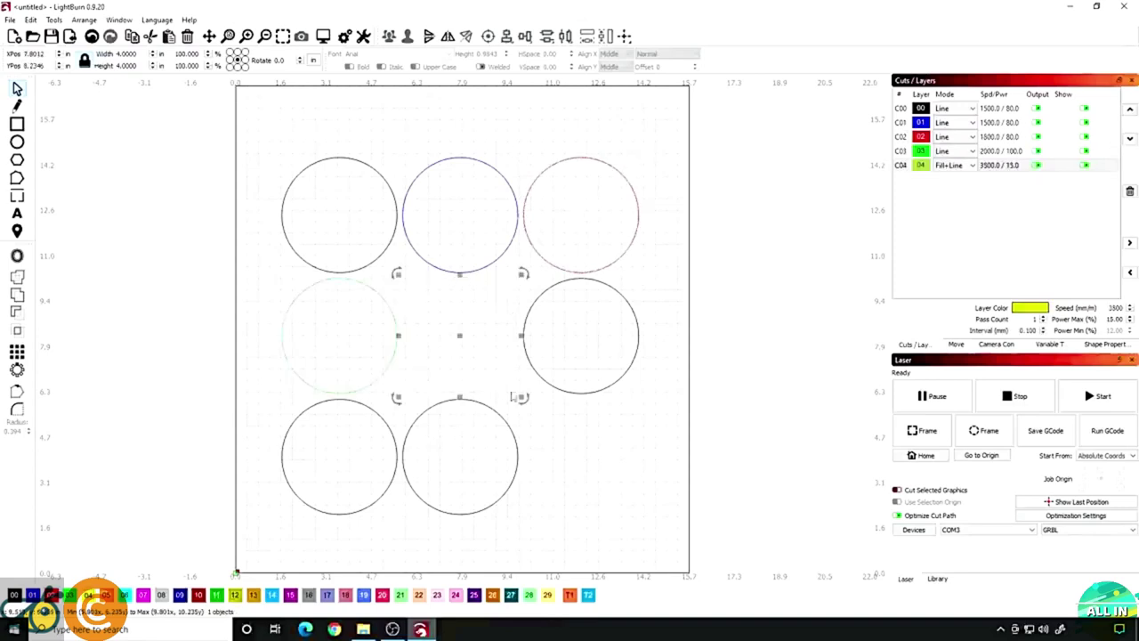
click(532, 365)
click(531, 365)
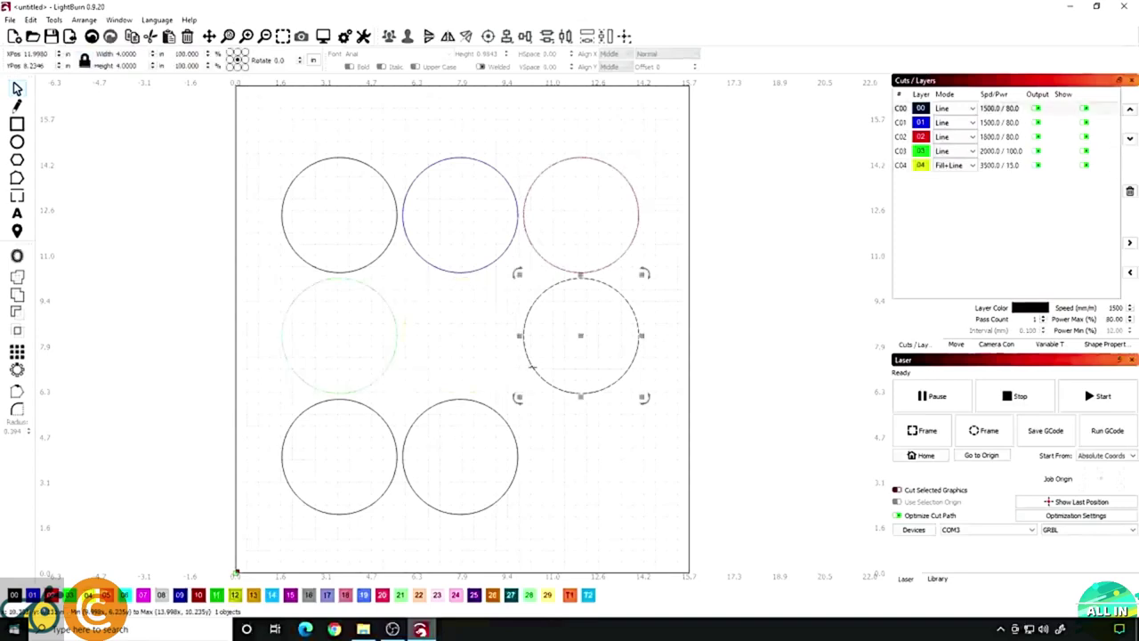
click(105, 595)
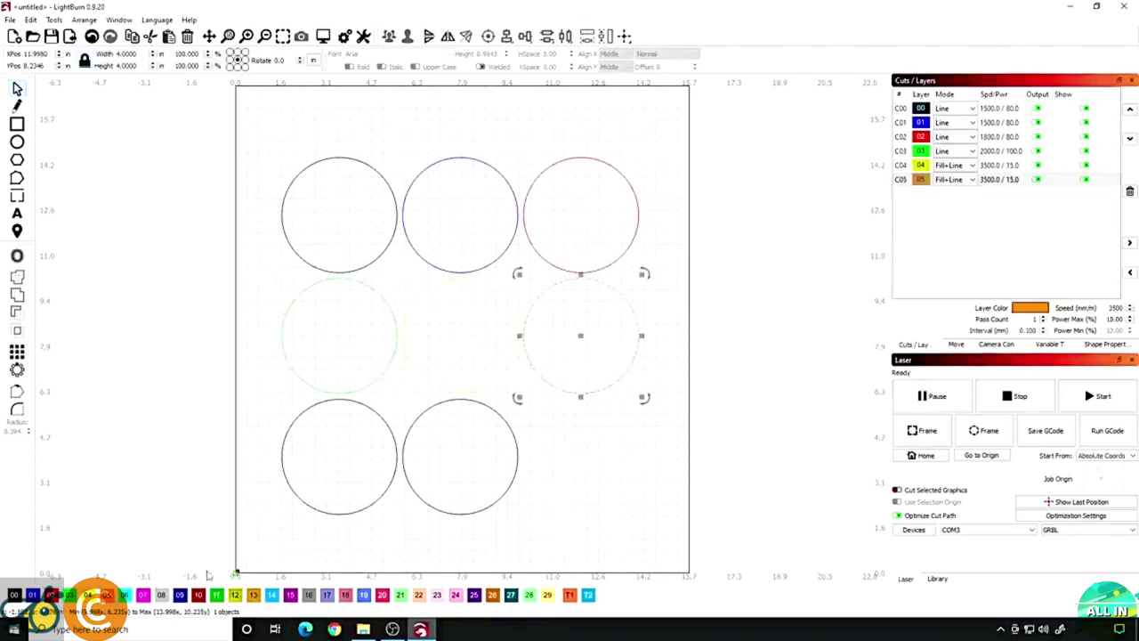
Step: Put the two circles of the lowest row on layers 06 and 07, from left to right, and clear the selection
click(297, 496)
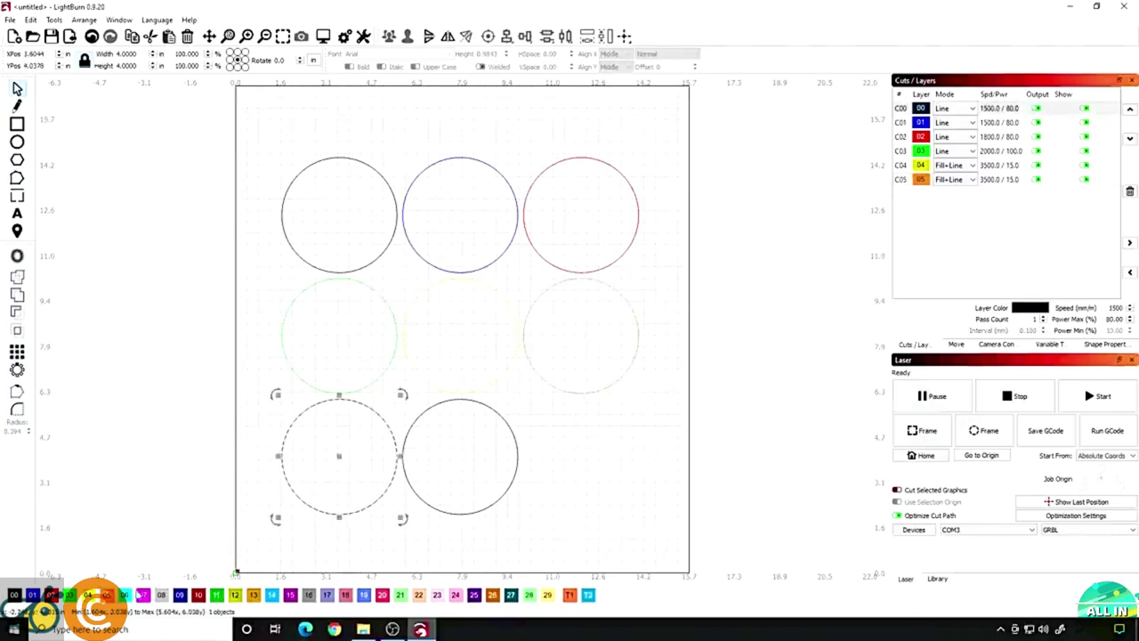
click(126, 594)
click(414, 498)
click(417, 496)
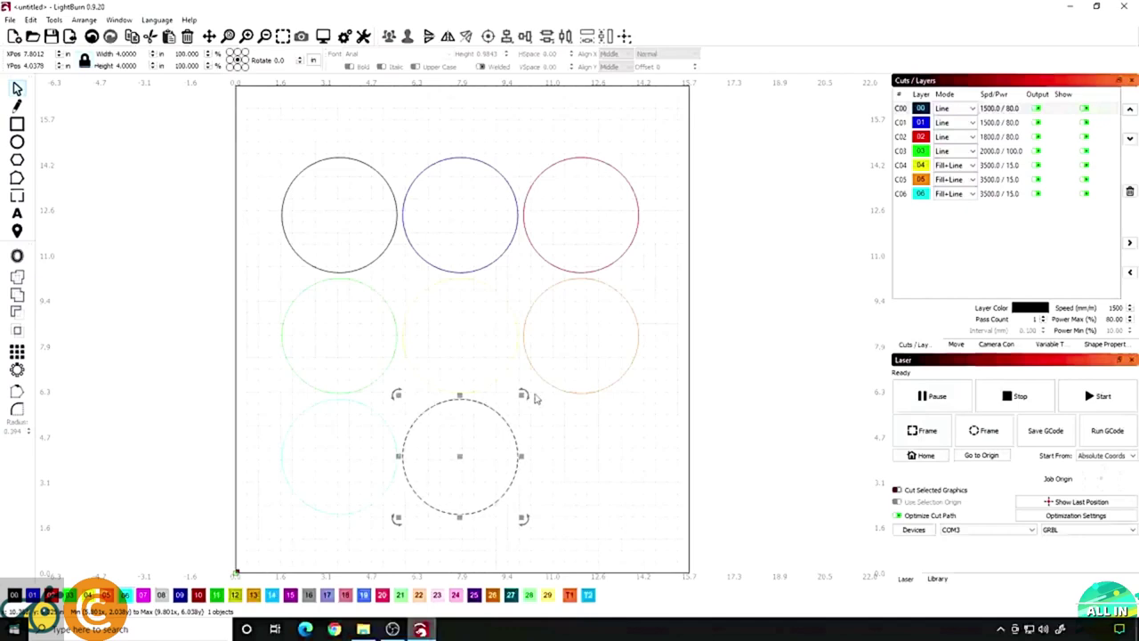
click(592, 486)
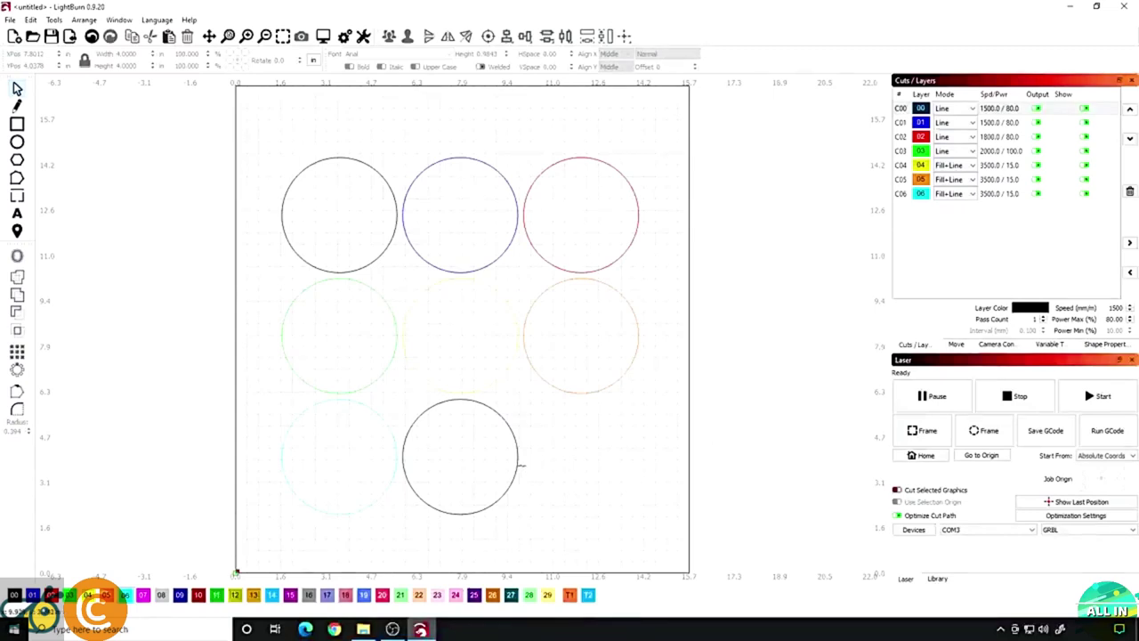
click(520, 464)
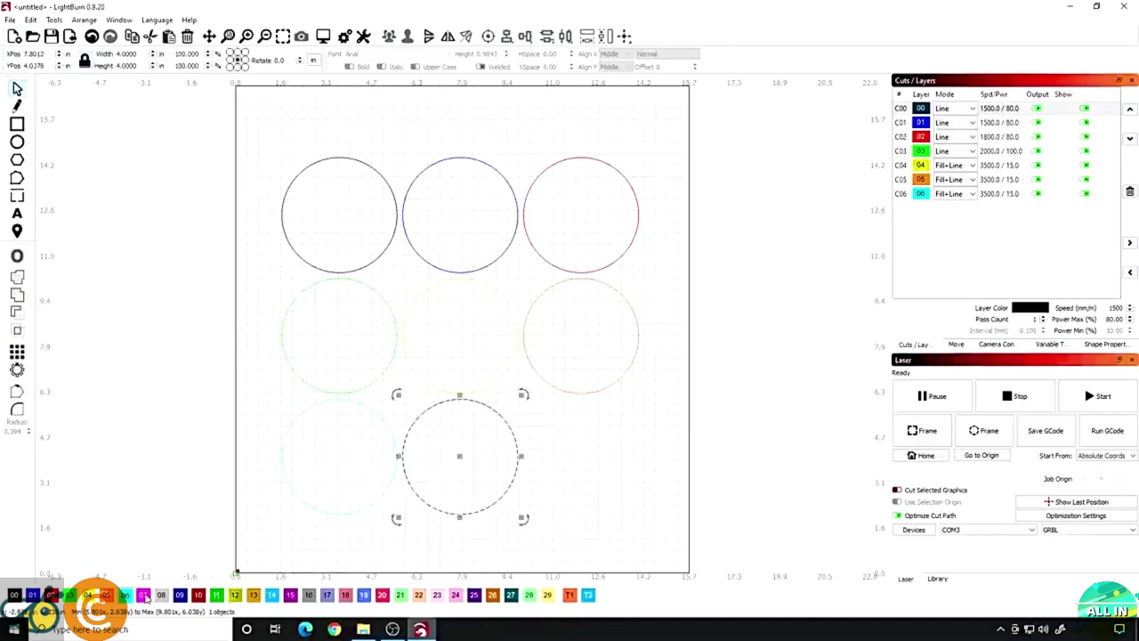
click(143, 596)
click(628, 489)
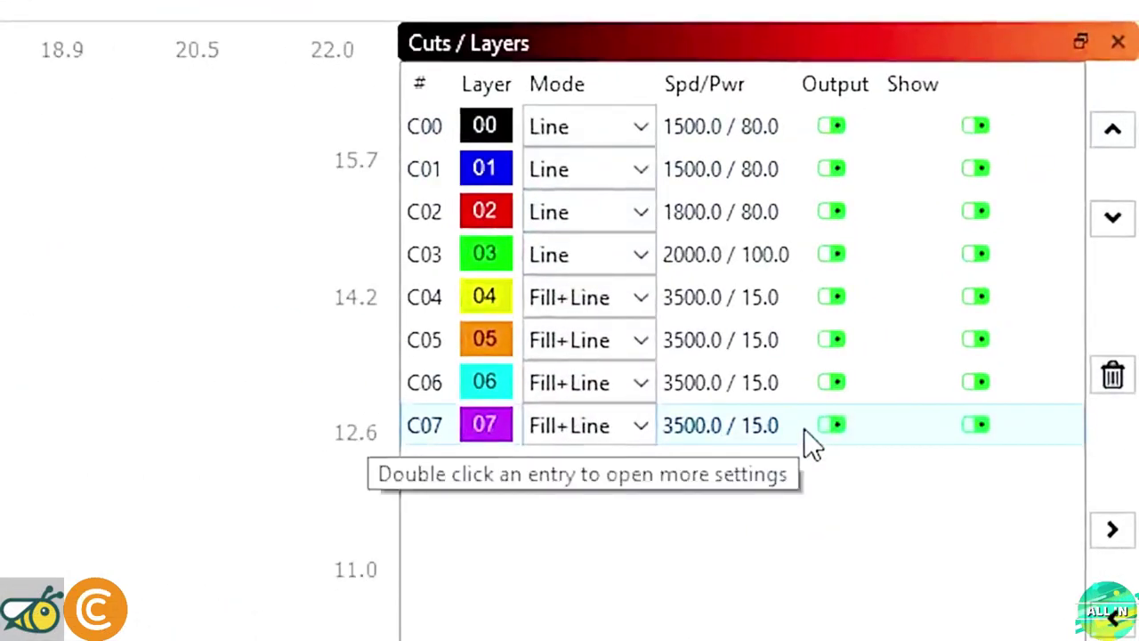
Step: Change the cut mode of layers C04, C05, C06 and C07 to Line
click(633, 298)
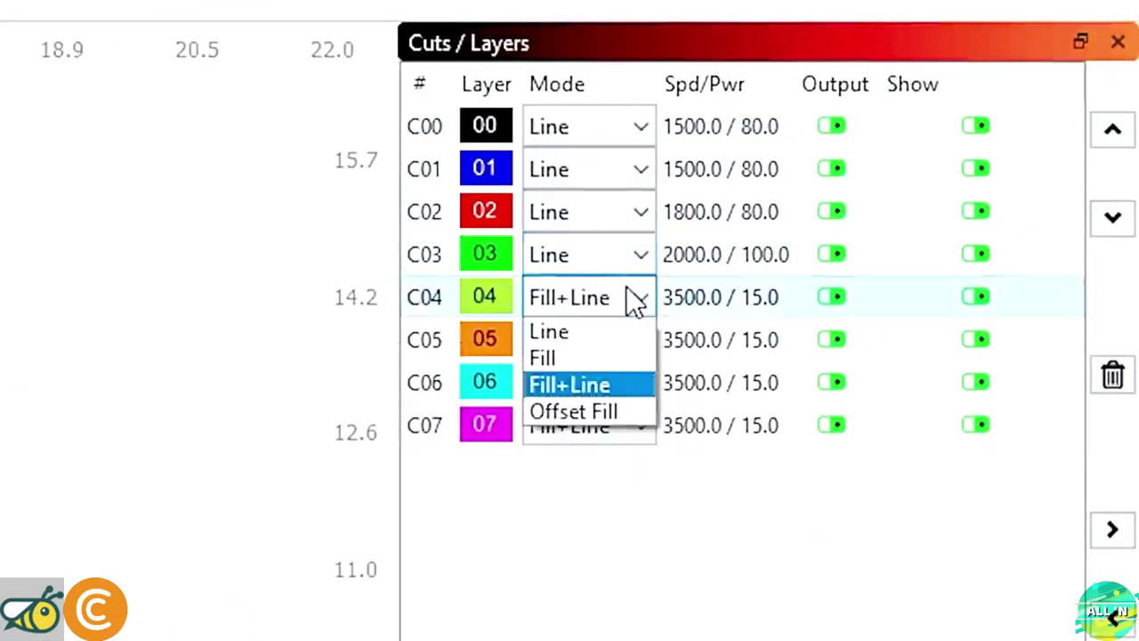
click(629, 334)
click(629, 345)
click(629, 376)
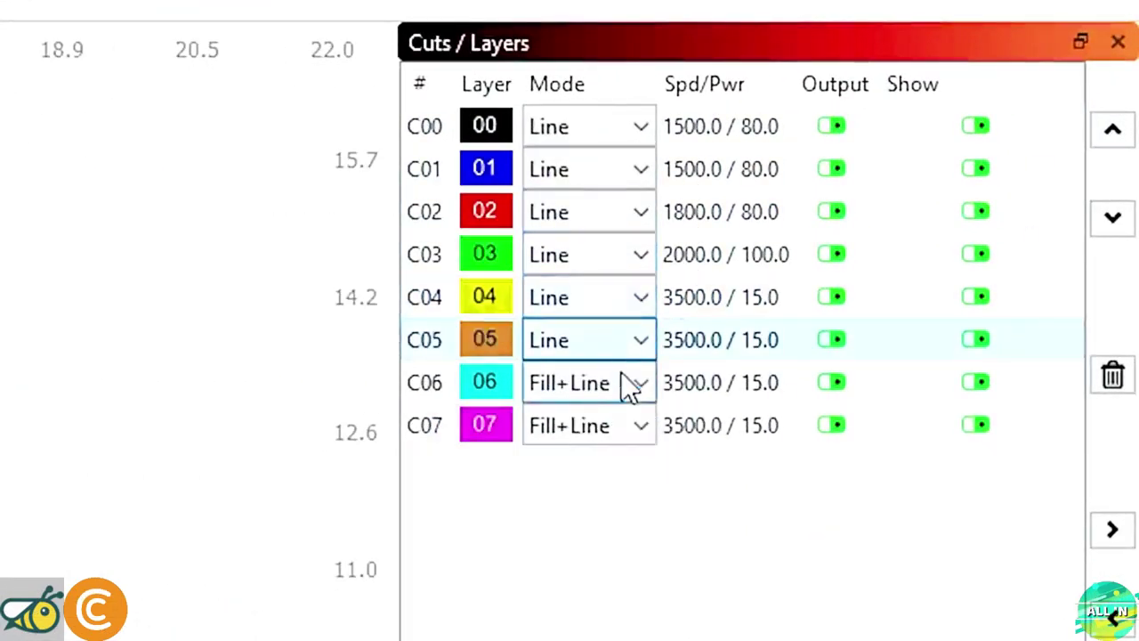
click(623, 384)
click(611, 414)
click(612, 425)
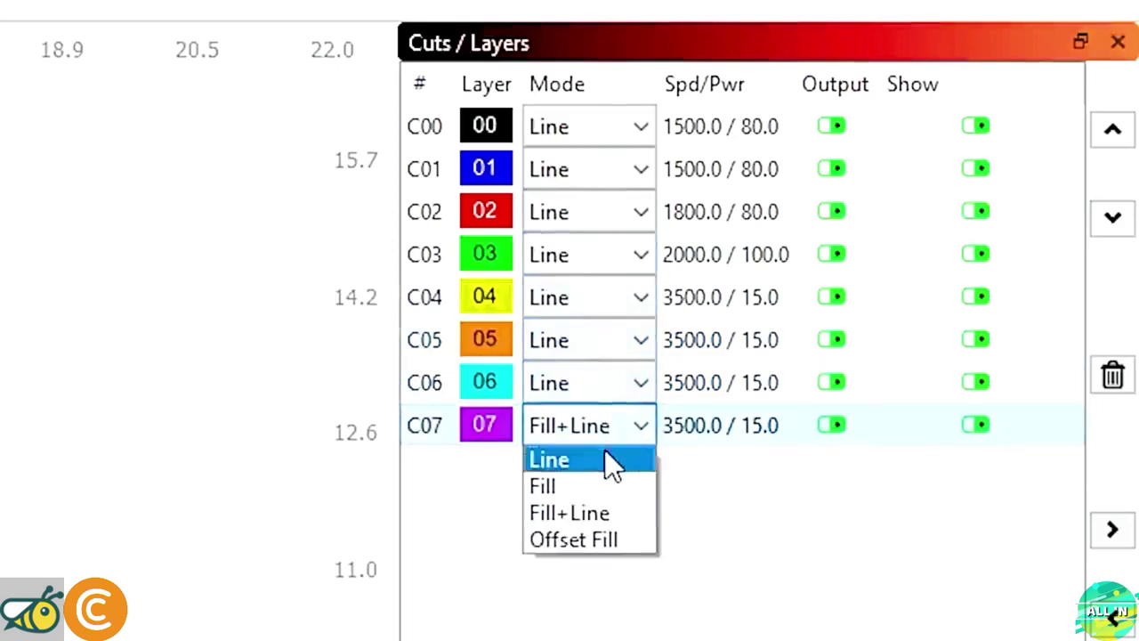
click(607, 460)
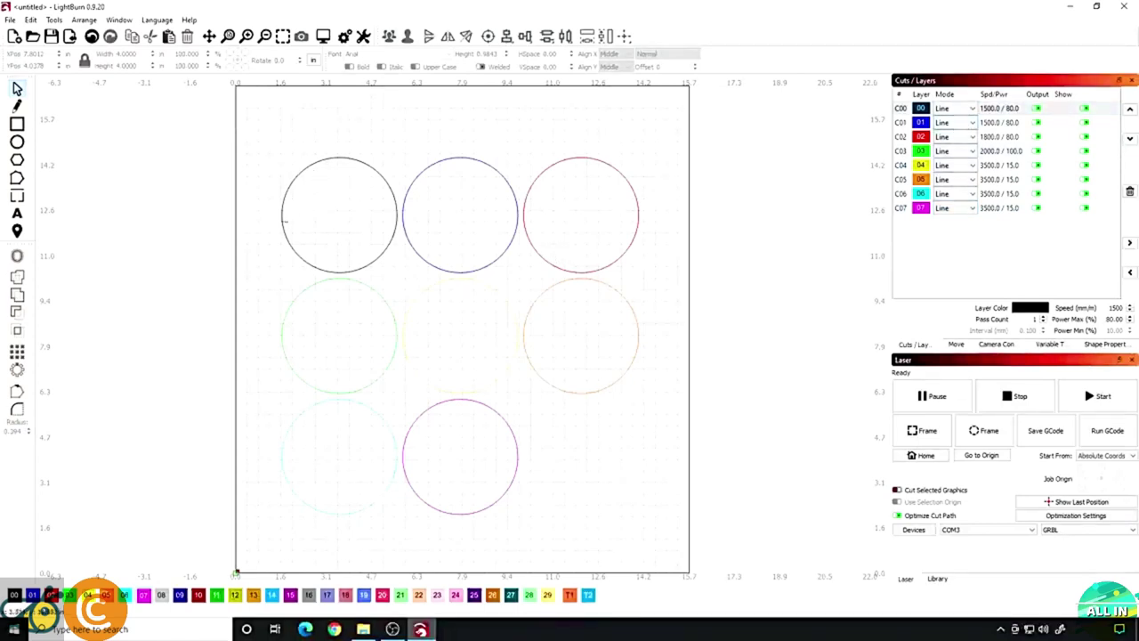
Step: Set layer C00's cut settings to a speed of 500 mm/min and a max power of 85%
double_click(995, 113)
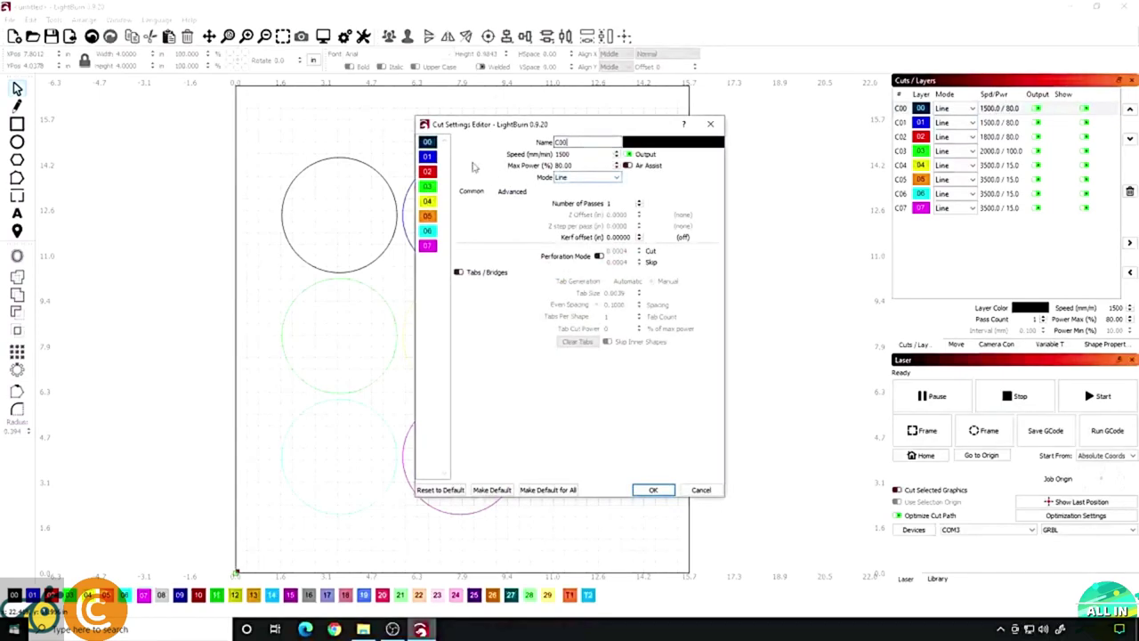
click(710, 123)
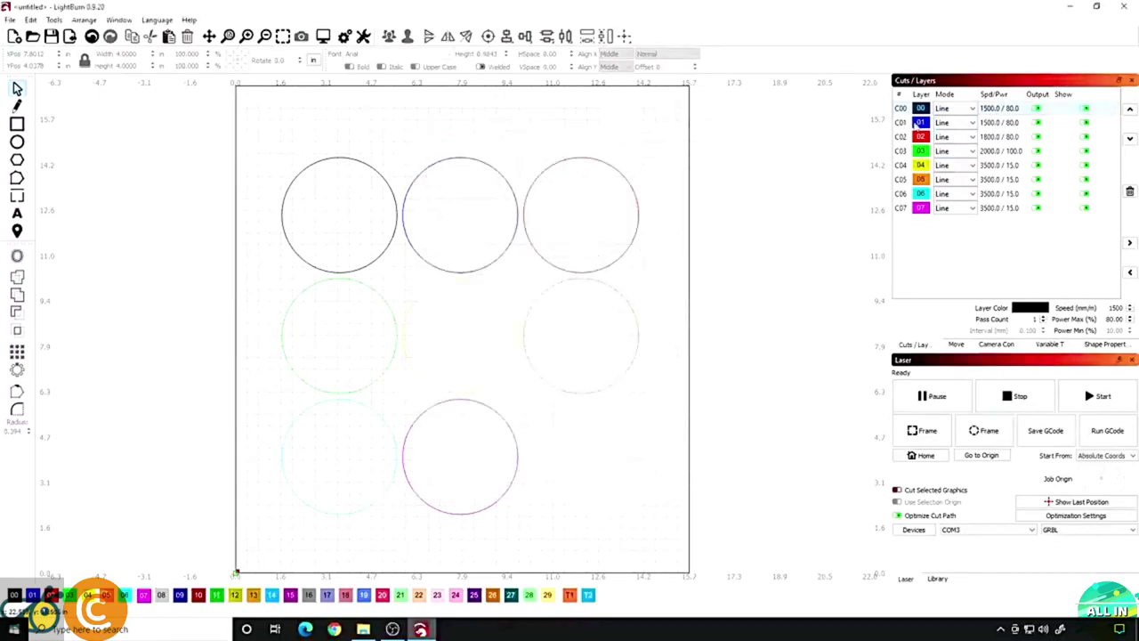
double_click(993, 114)
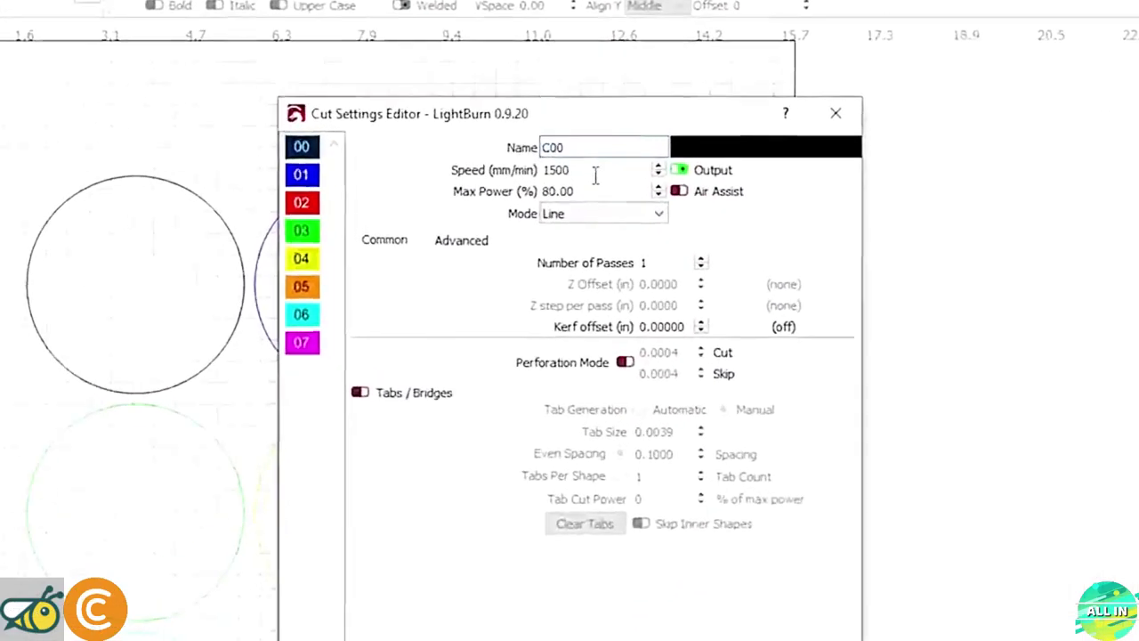
double_click(596, 172)
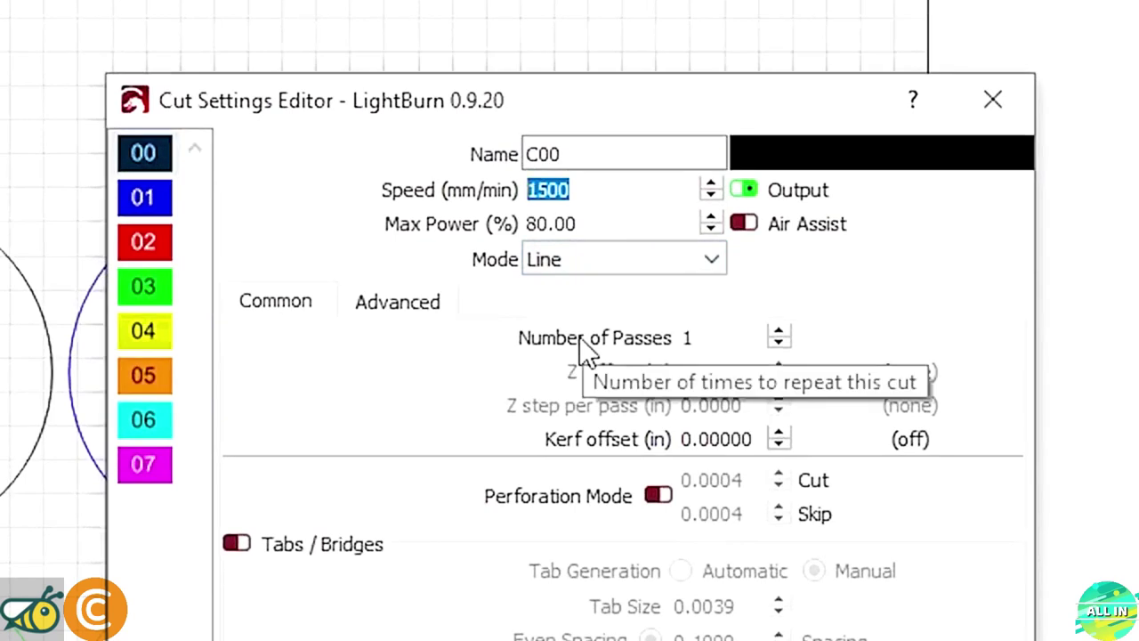
text(500)
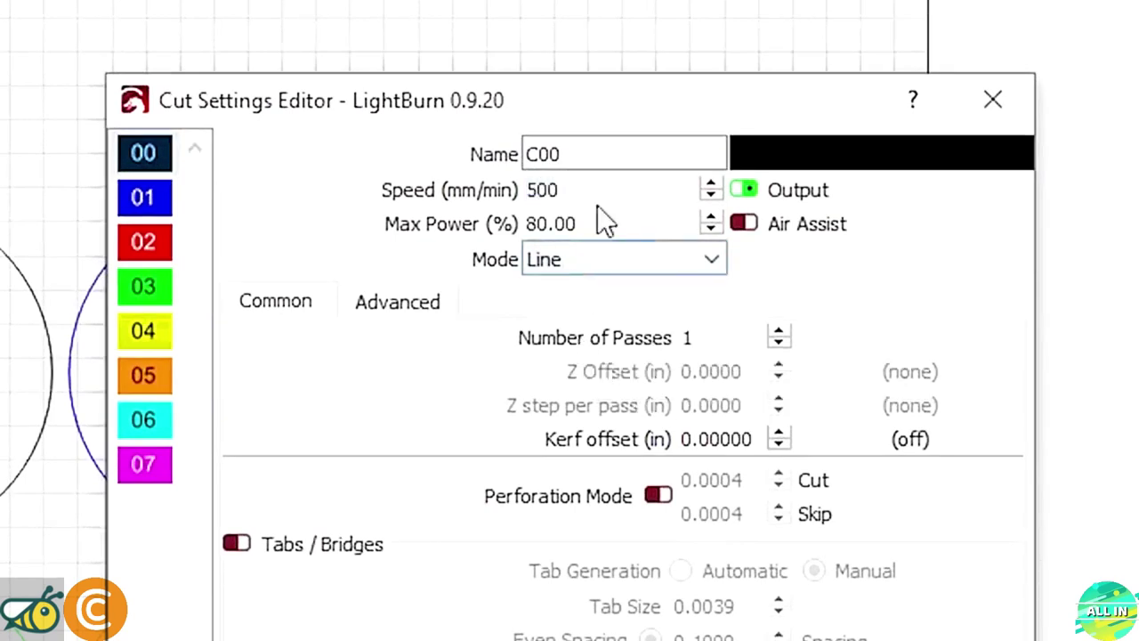
drag(580, 224, 485, 223)
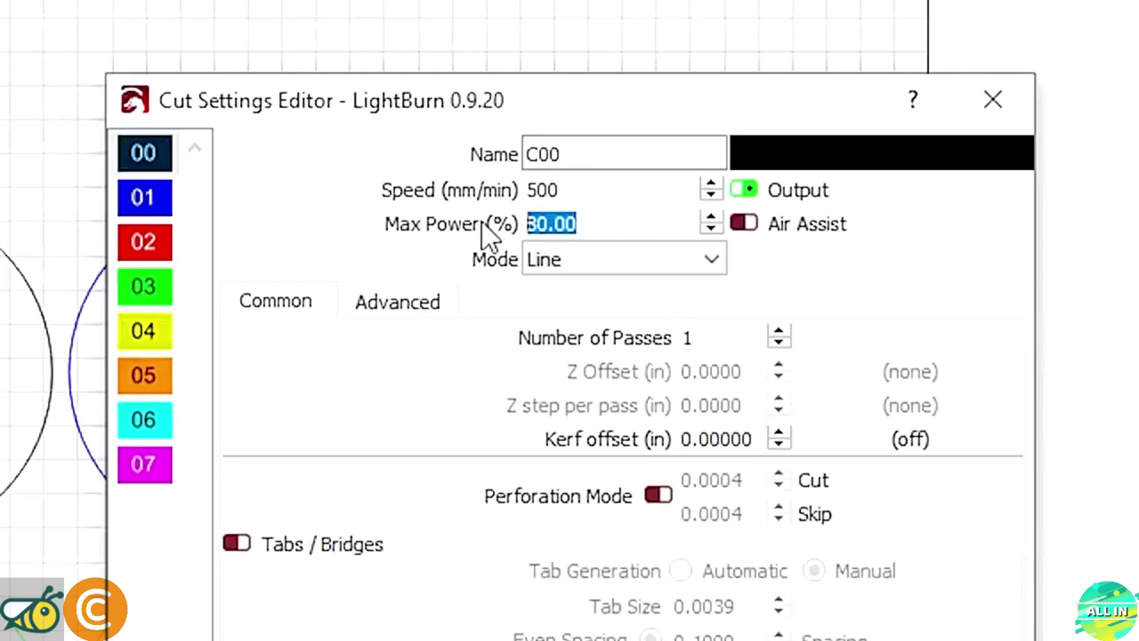
text(85)
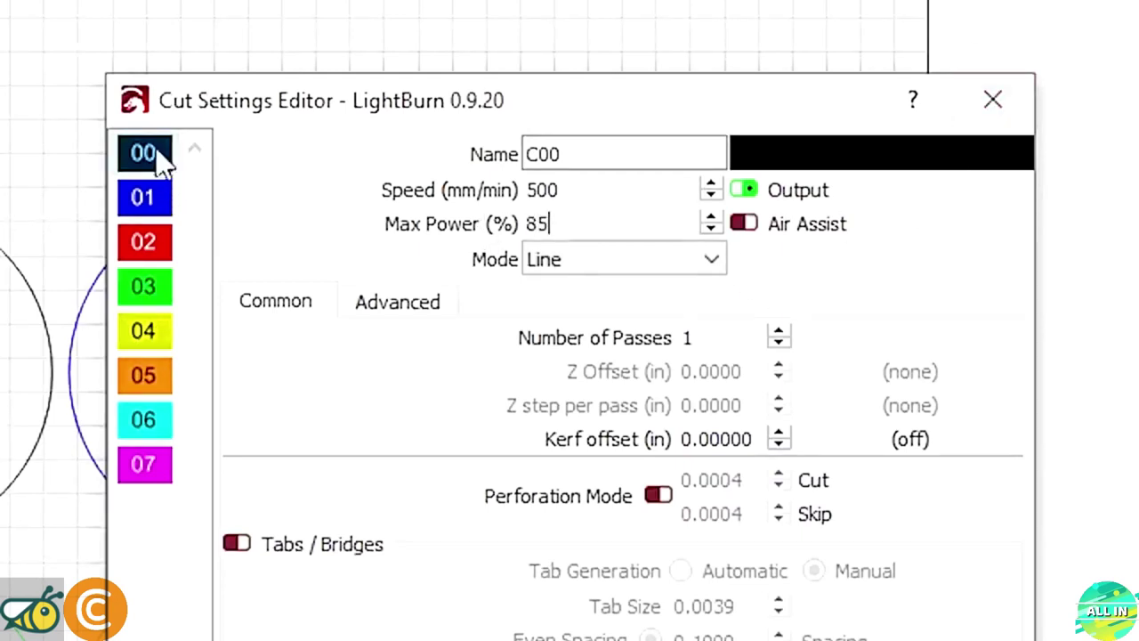
Step: Set layer C01 to a speed of 500 mm/min and a max power of 85%, and recheck the first two layers
click(147, 188)
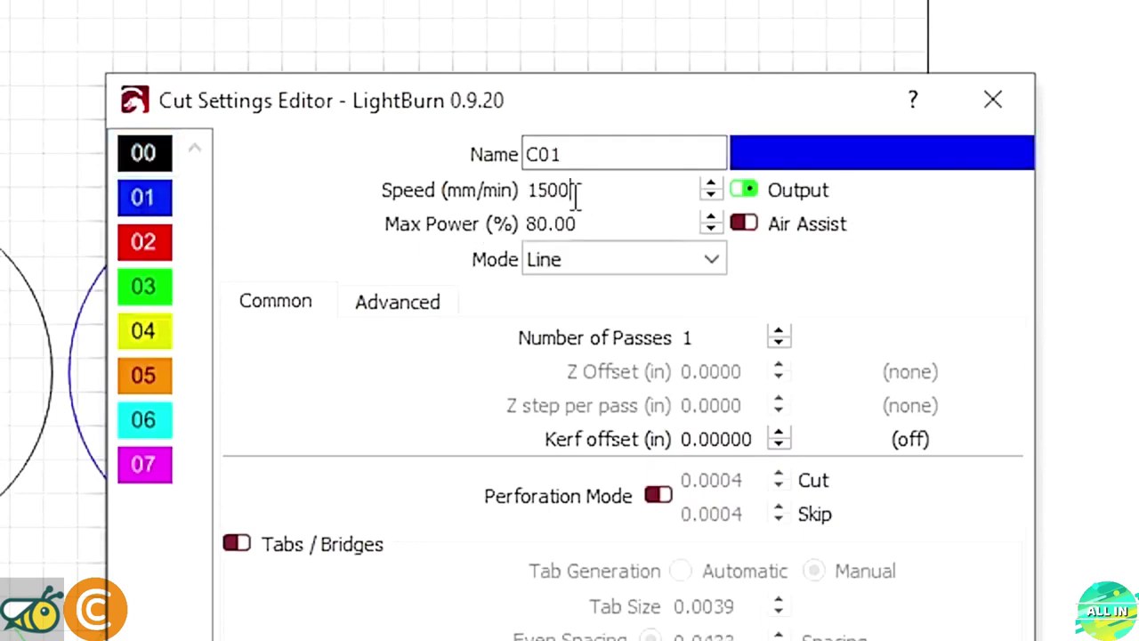
drag(587, 191, 503, 201)
text(500)
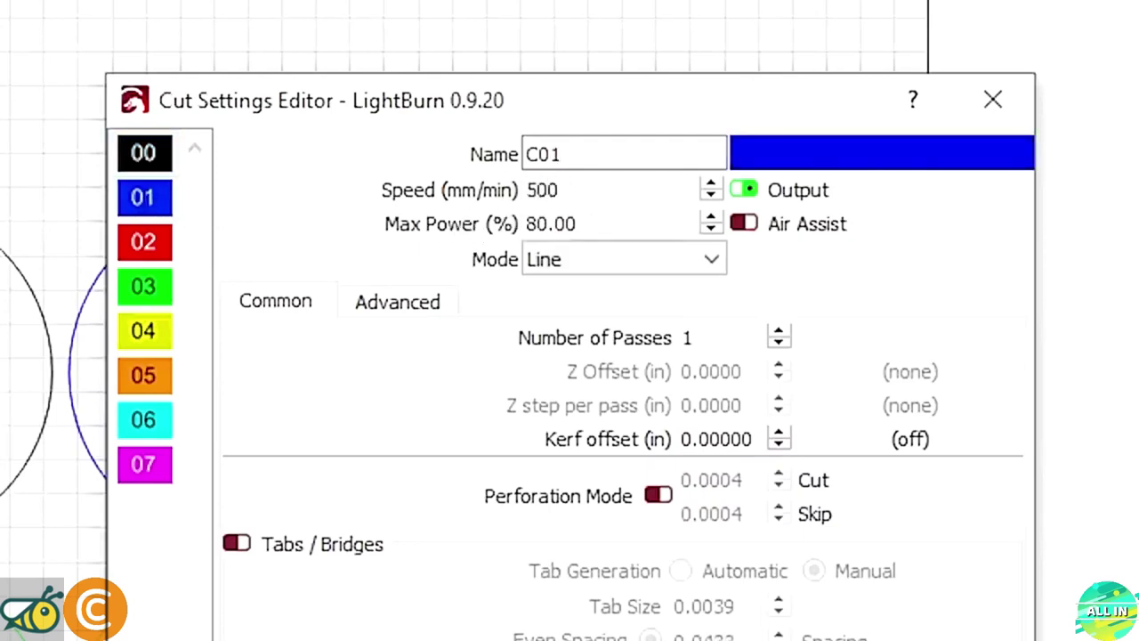
drag(605, 225, 464, 219)
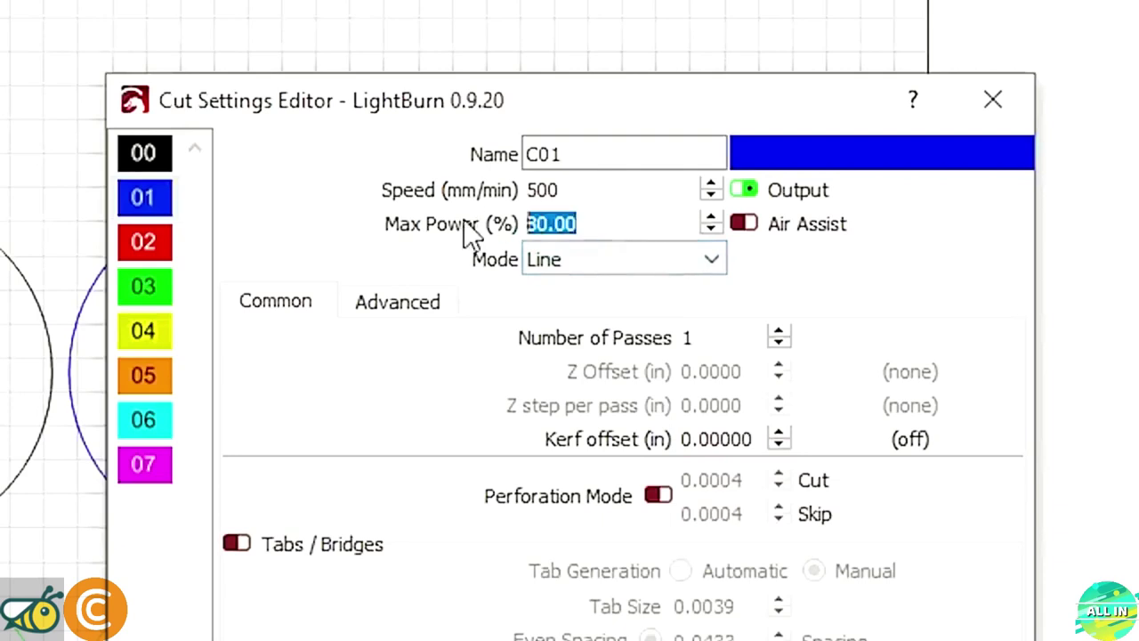
text(85)
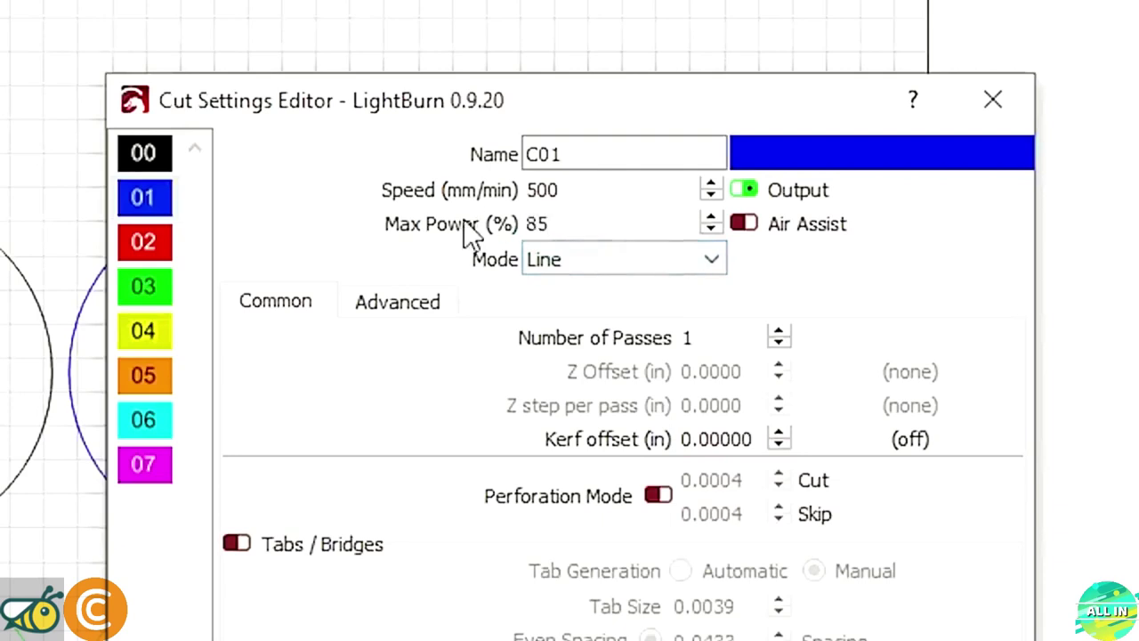
click(147, 158)
click(140, 198)
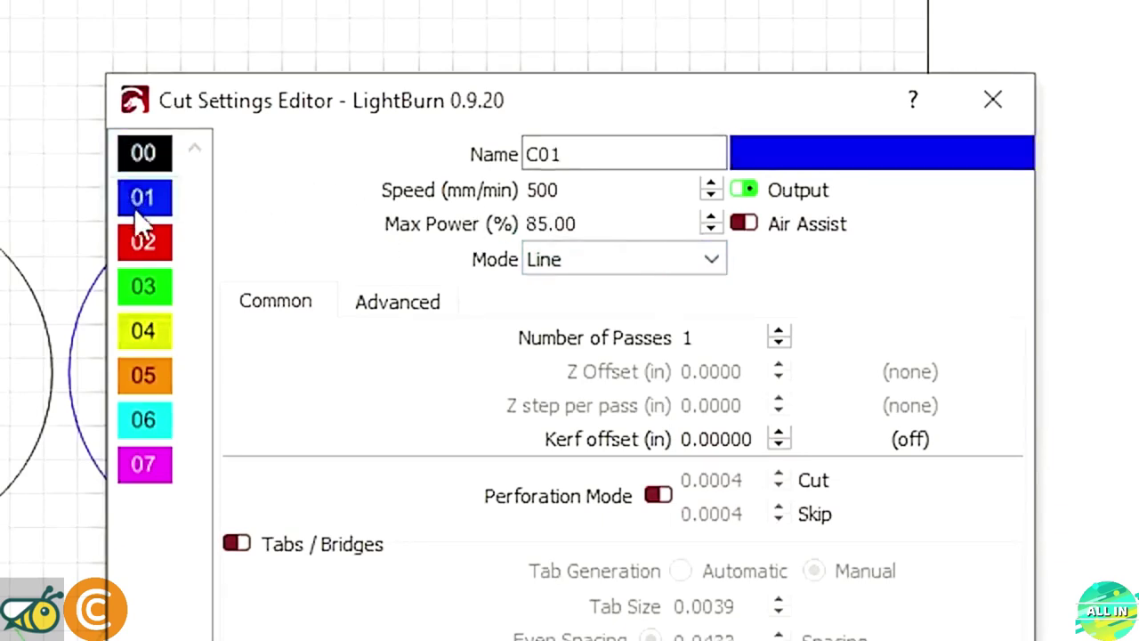
Step: Set layer C02's speed to 500 mm/min and its max power to 85%
click(144, 243)
drag(580, 191, 516, 190)
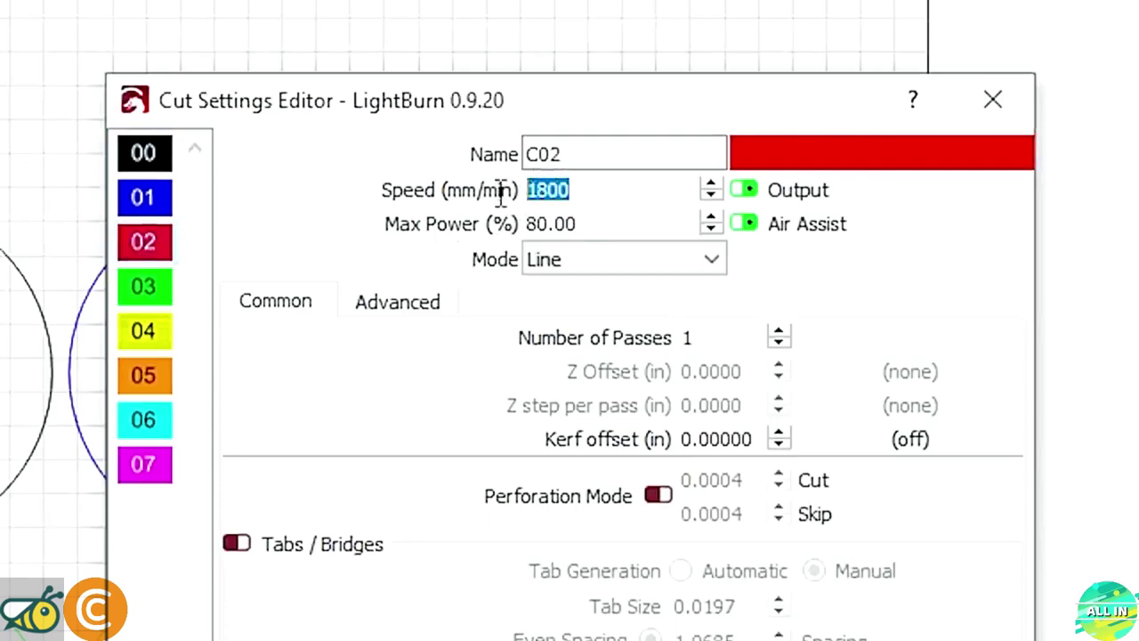
text(5)
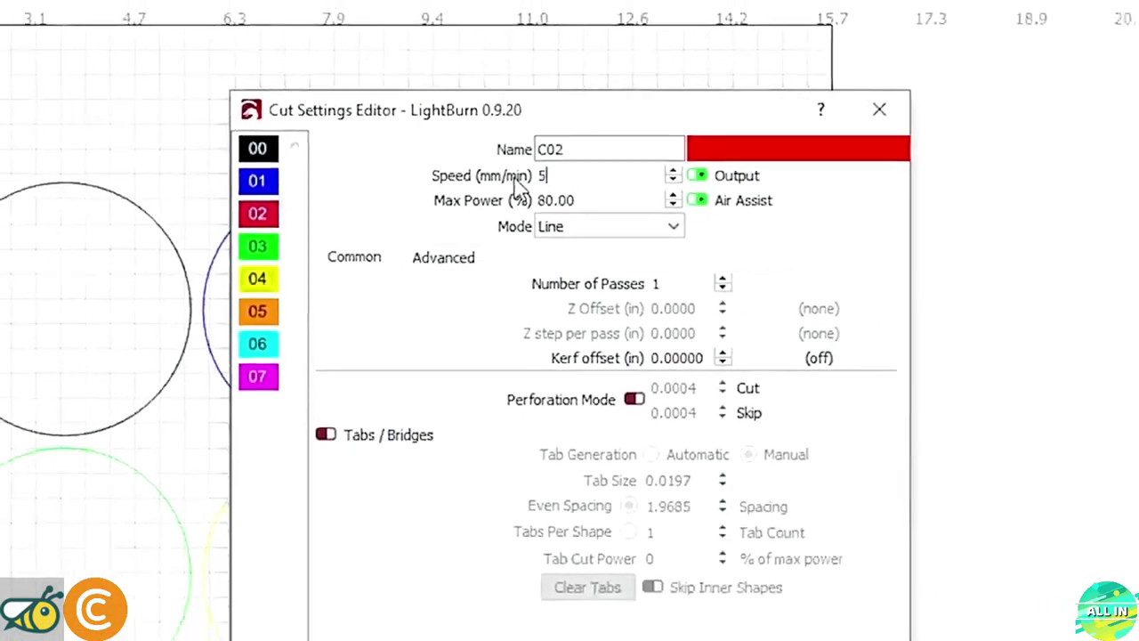
Step: Set the speed to 500 mm/min and the max power to 85% on layers C03 through C07 and apply the cut settings
click(257, 246)
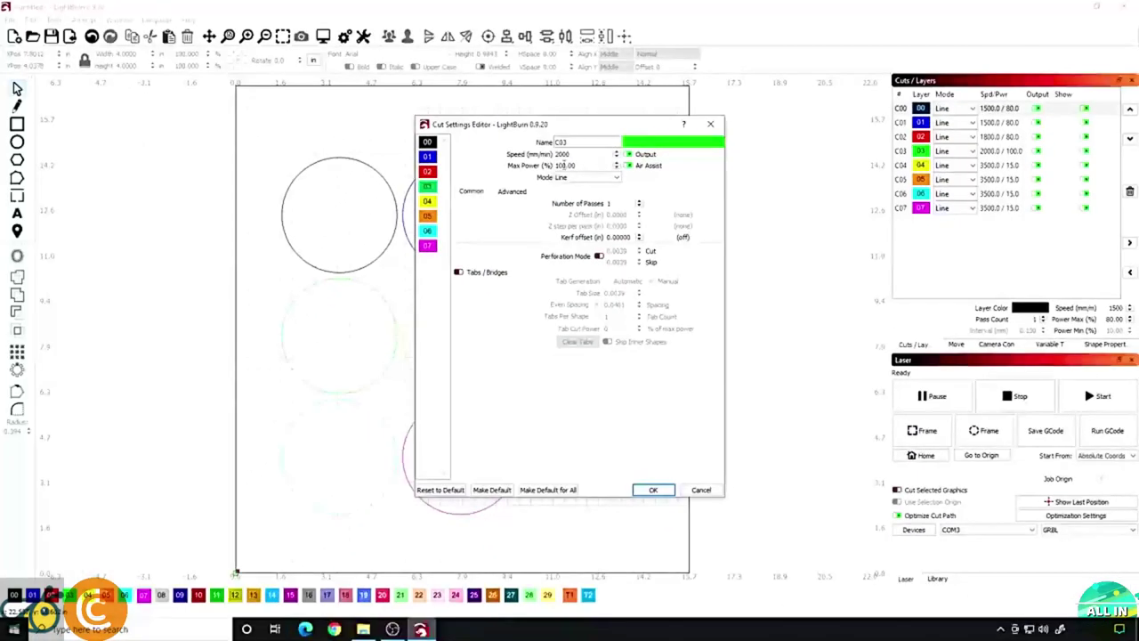
drag(578, 176, 515, 175)
drag(585, 165, 552, 165)
text(85)
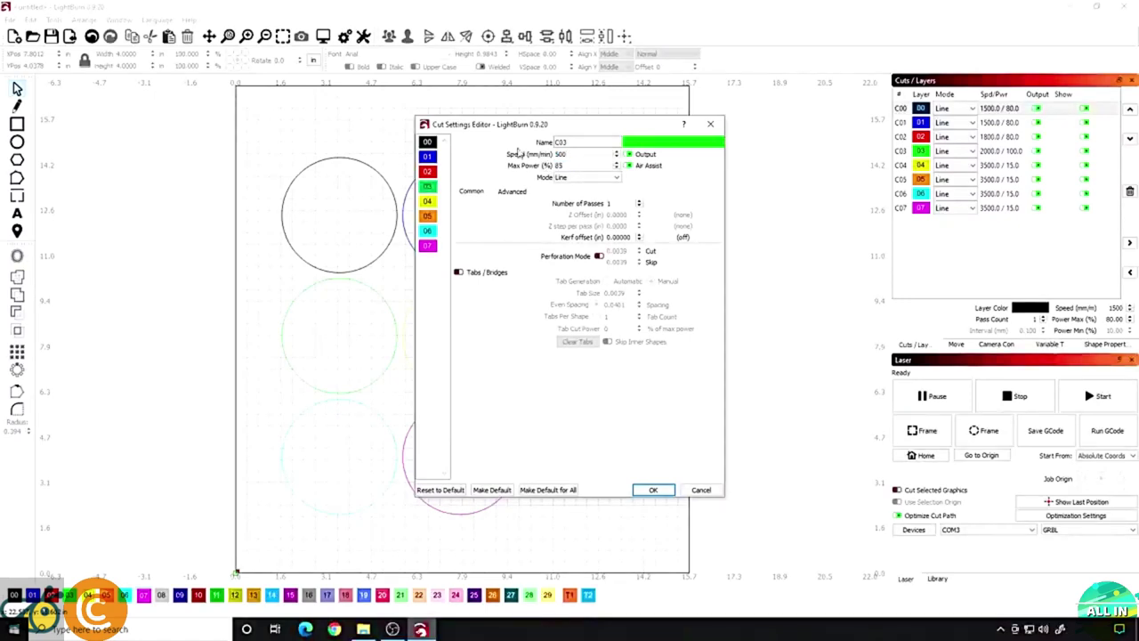
click(428, 201)
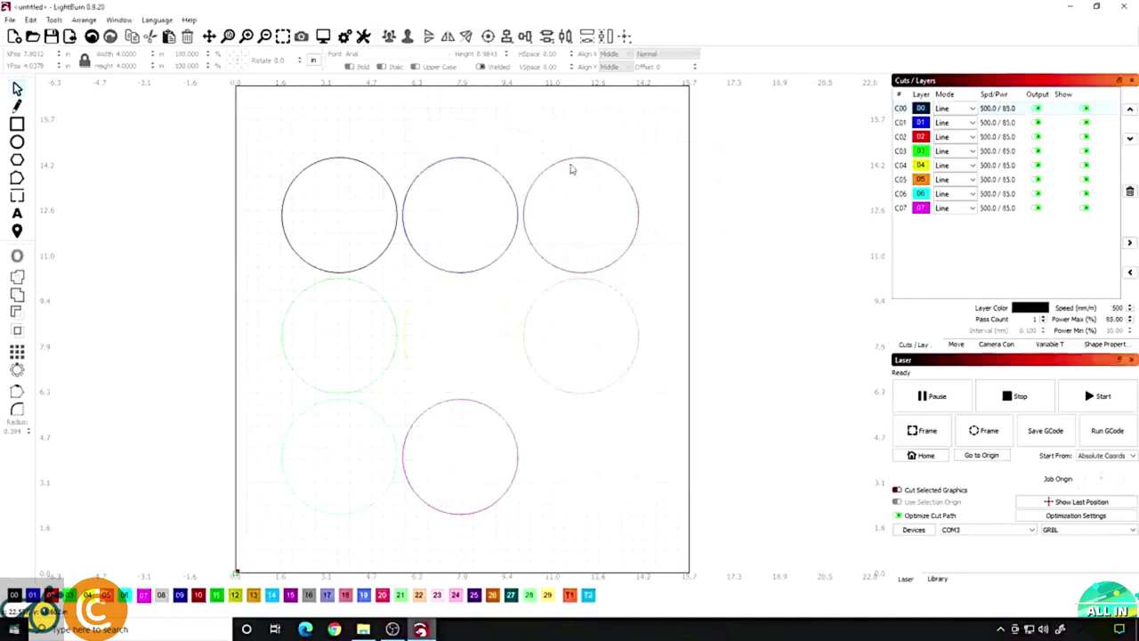
Step: Review the speed and power settings of layers C00 through C07 one by one
key(Return)
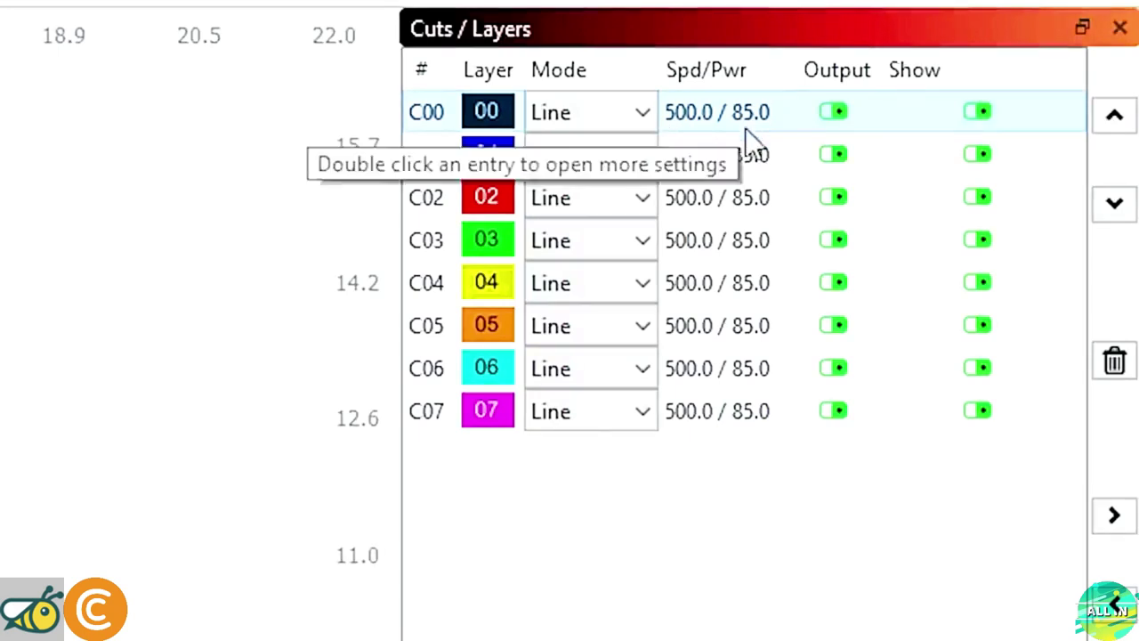
click(743, 168)
key(Down)
key(Down)
key(Down)
key(Down)
key(Down)
key(Down)
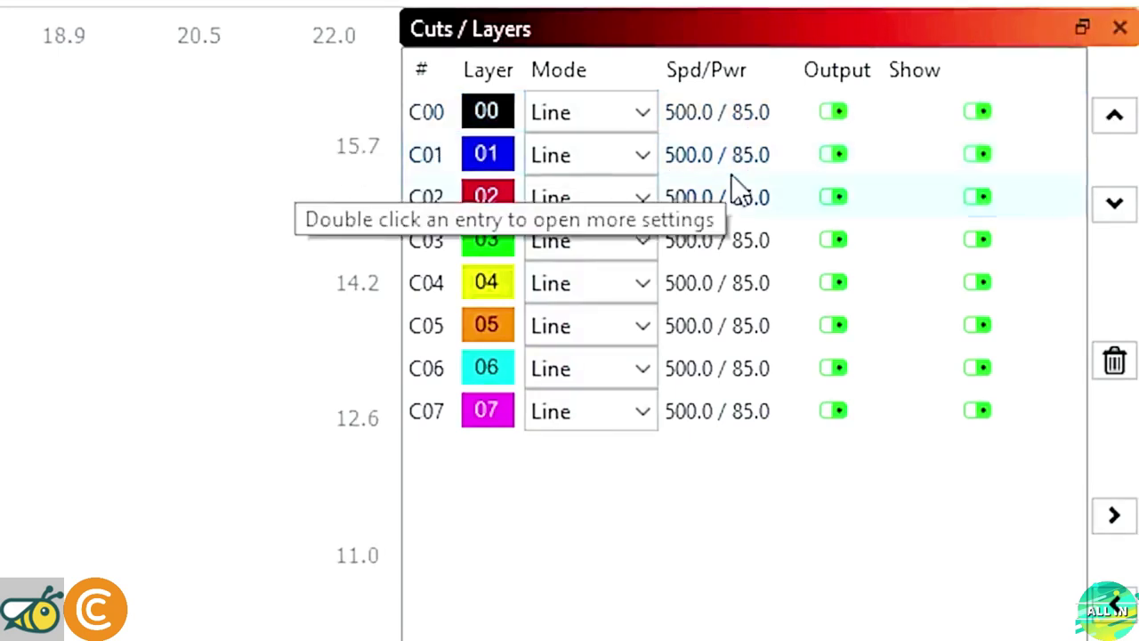
key(Up)
key(Up)
key(Up)
key(Up)
key(Up)
key(Up)
key(Up)
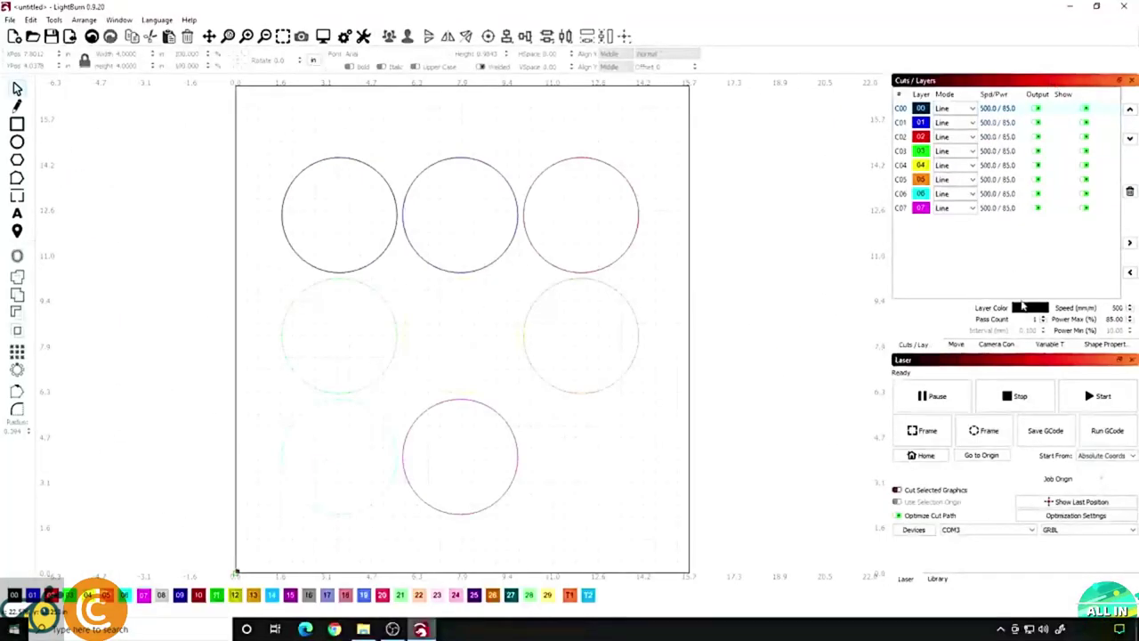
Step: Set the number of passes to 2 on layers C00 through C07 and apply the cut settings
double_click(1003, 110)
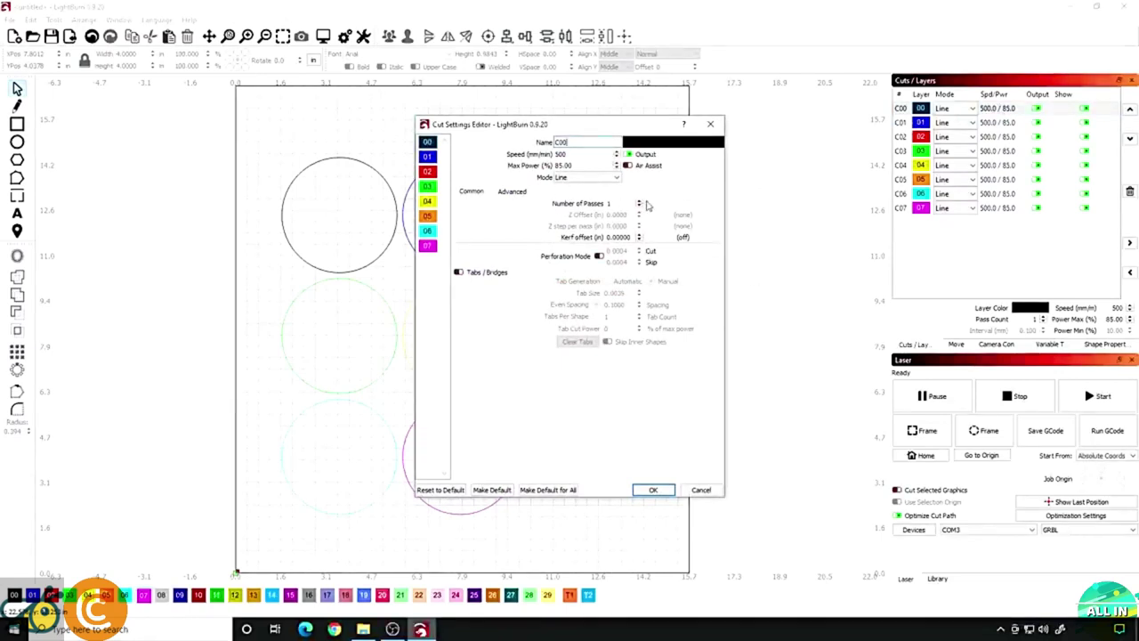
click(428, 157)
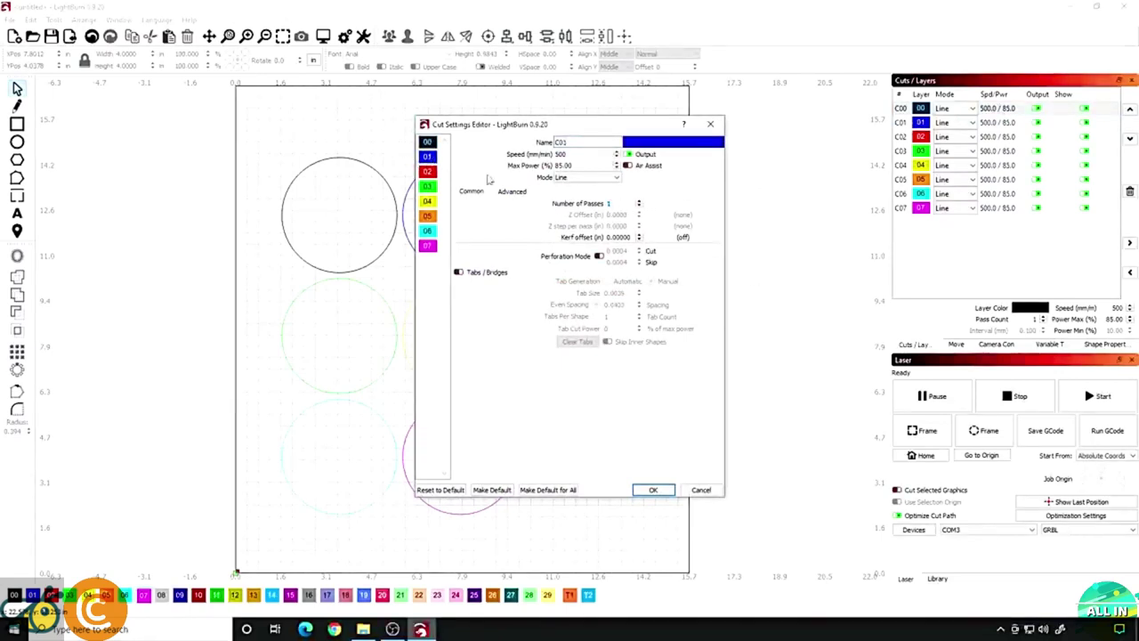
click(428, 171)
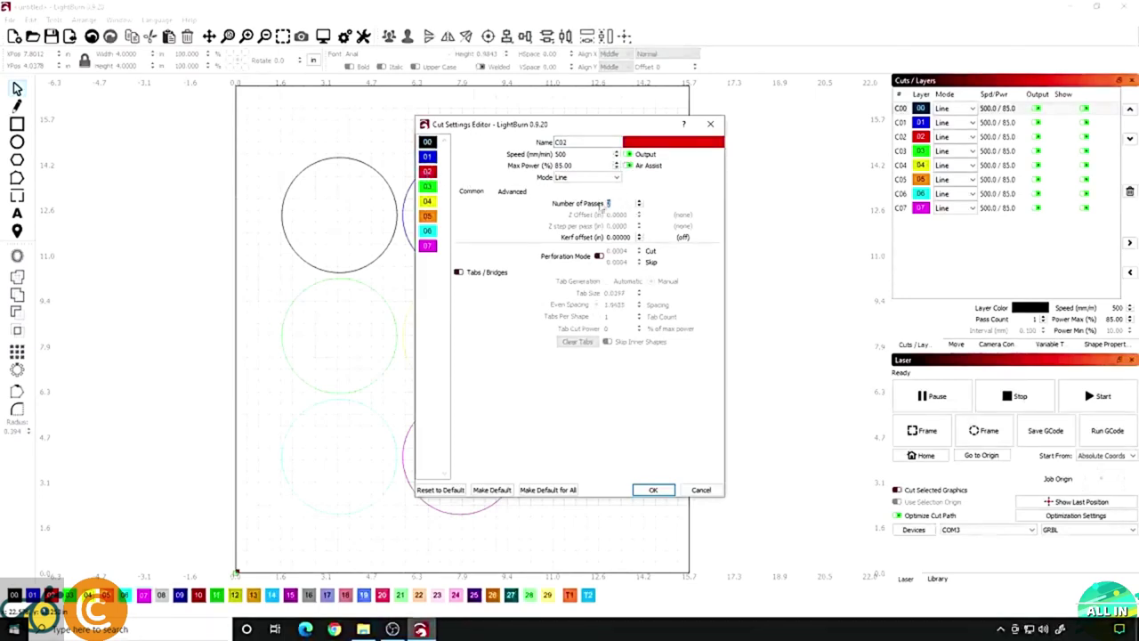
click(428, 186)
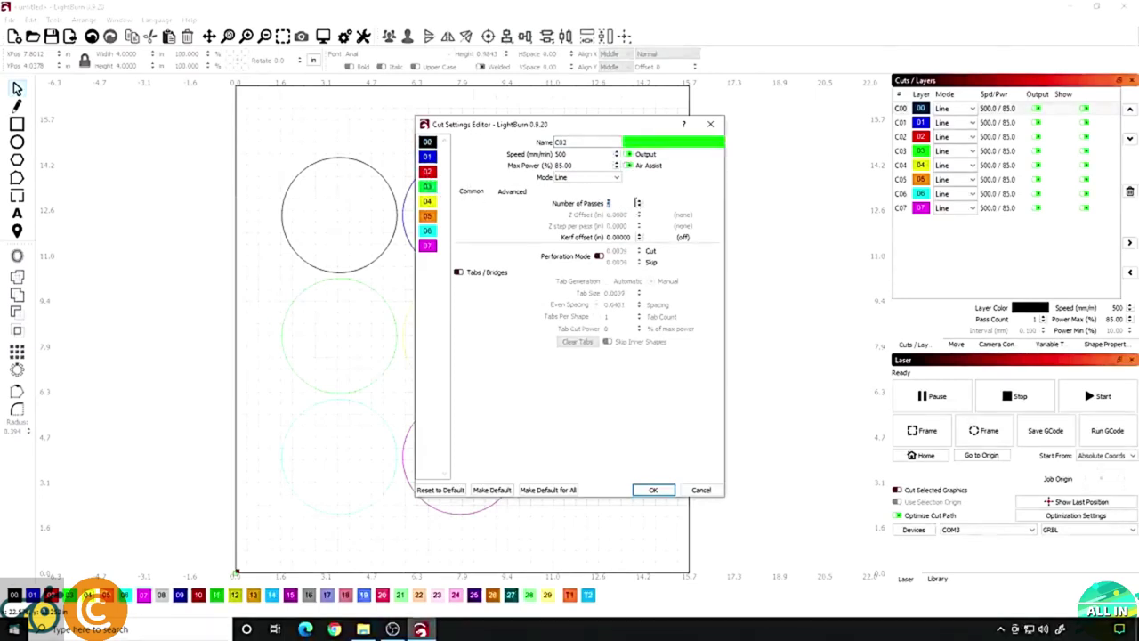
click(428, 202)
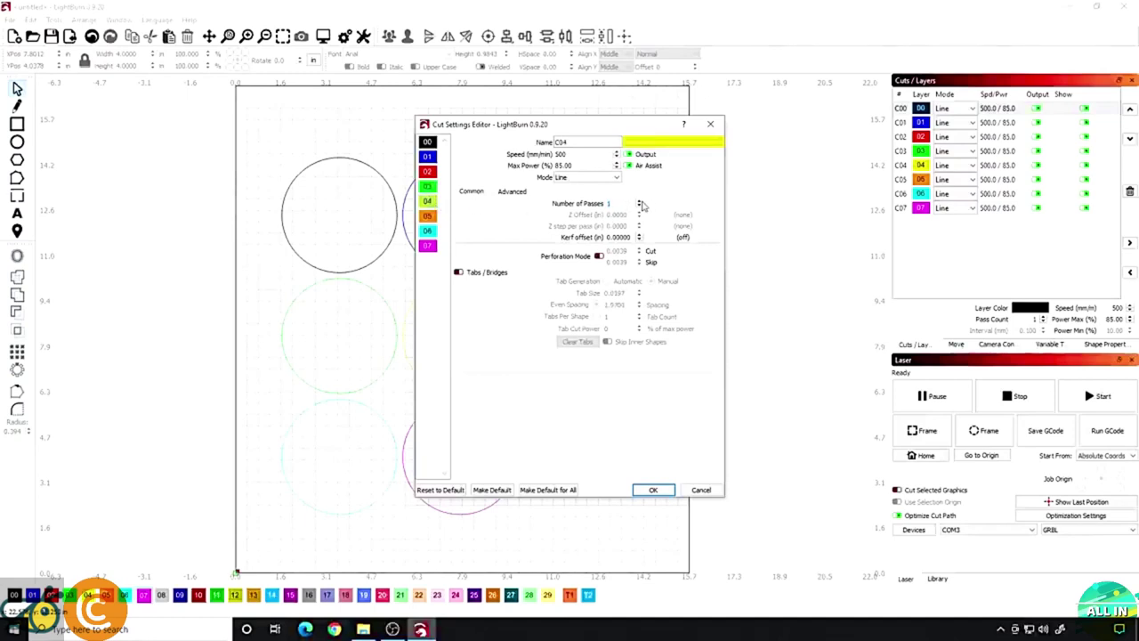
click(428, 216)
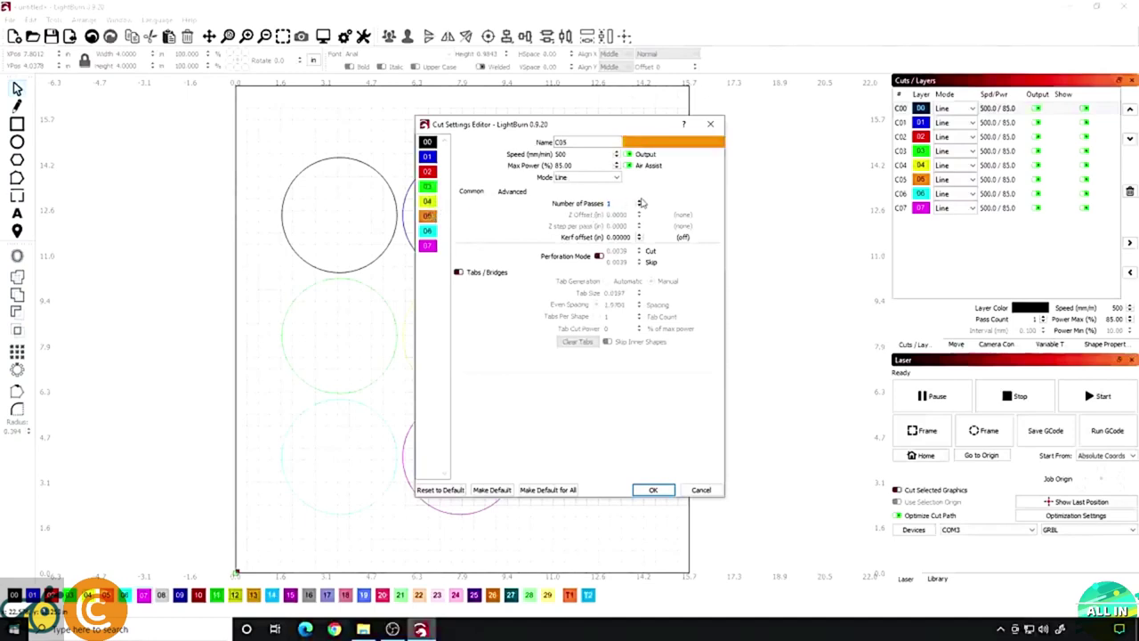
key(Down)
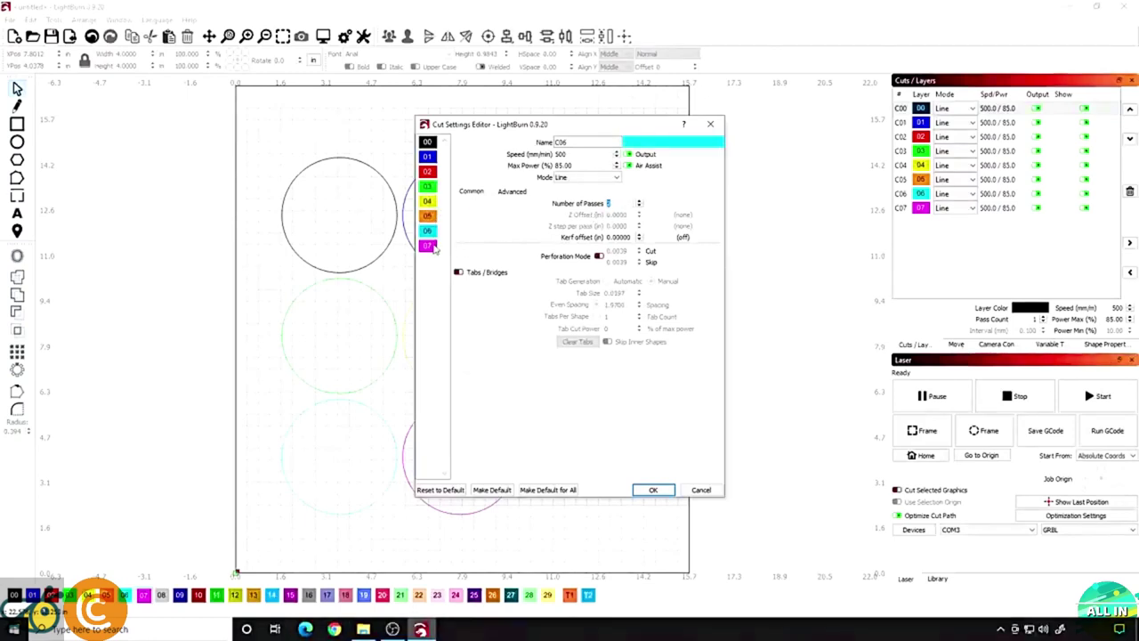
key(Down)
scroll(641, 203, up, 4)
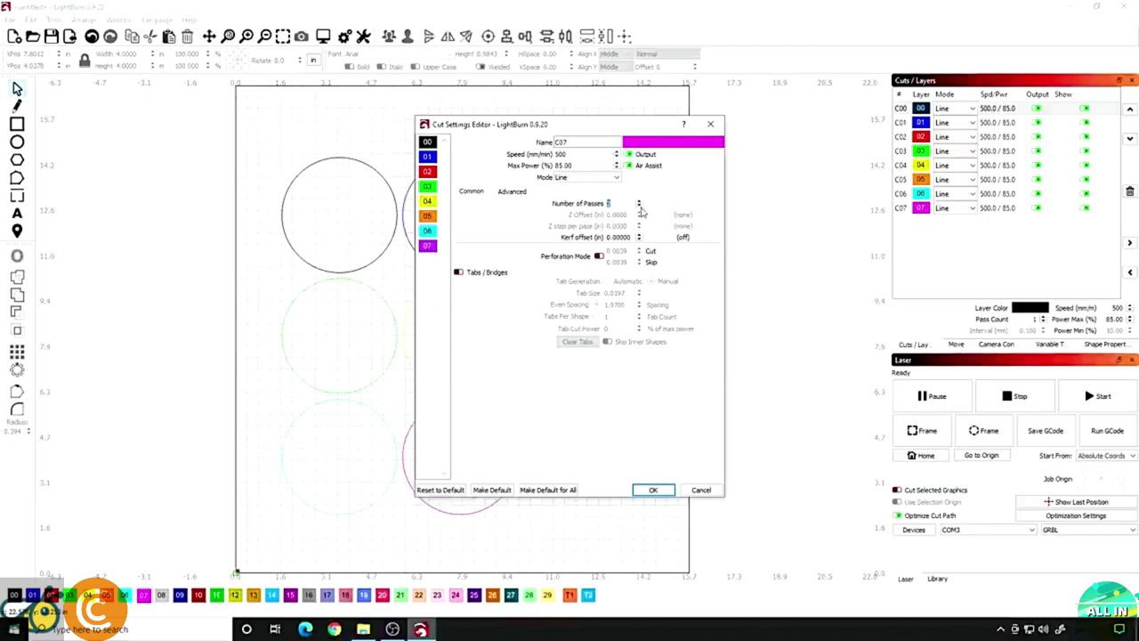
click(662, 492)
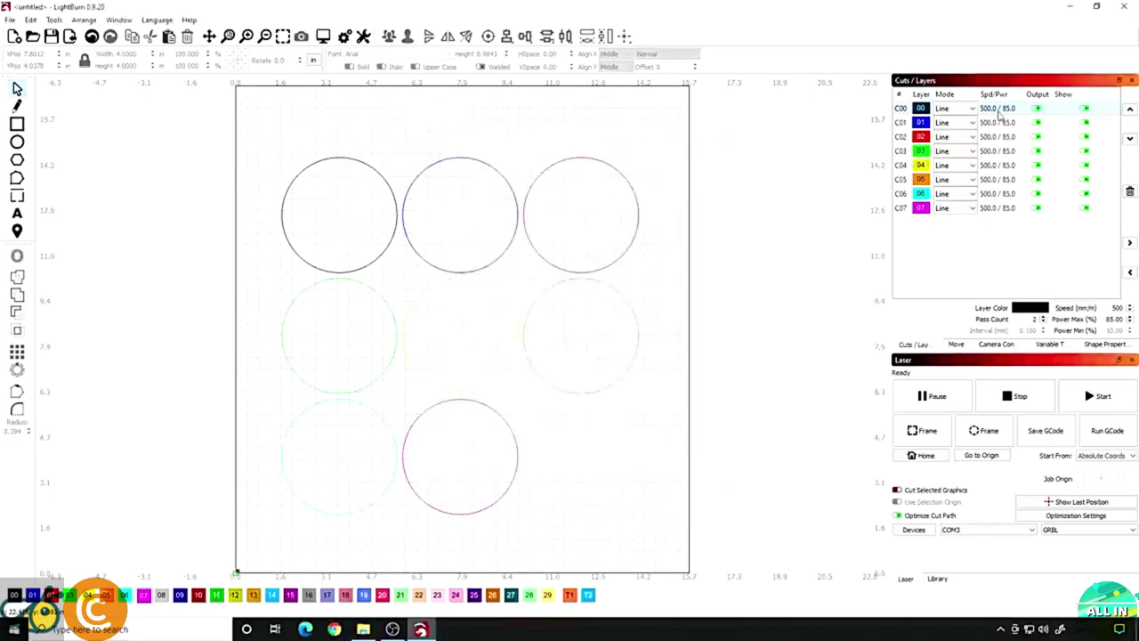
Step: Check the pass count of each layer from C00 through C07, ending back on C00
key(Down)
key(Down)
key(Down)
key(Down)
key(Down)
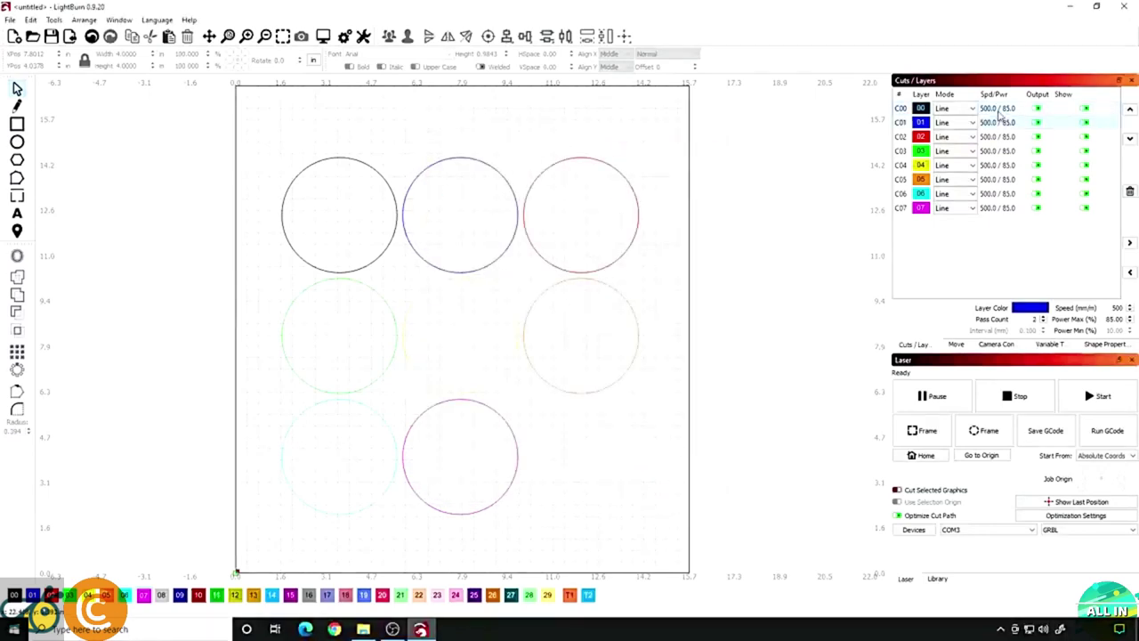
key(Down)
key(Down)
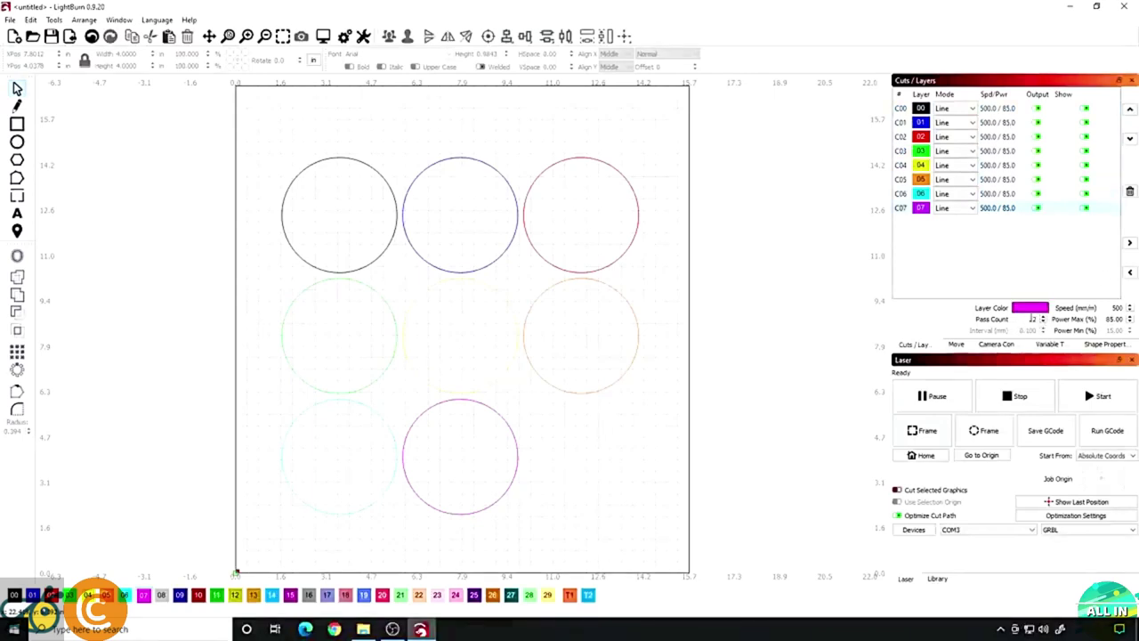
click(1012, 109)
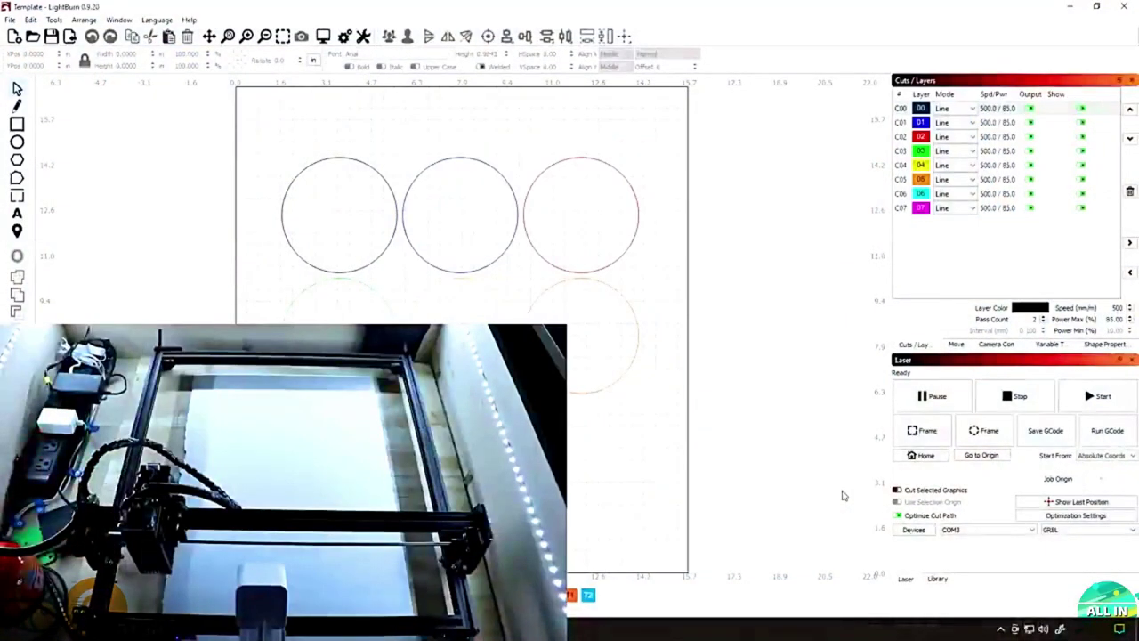
Step: Frame the job's rectangular outline with the laser head, and save the Template project
click(923, 430)
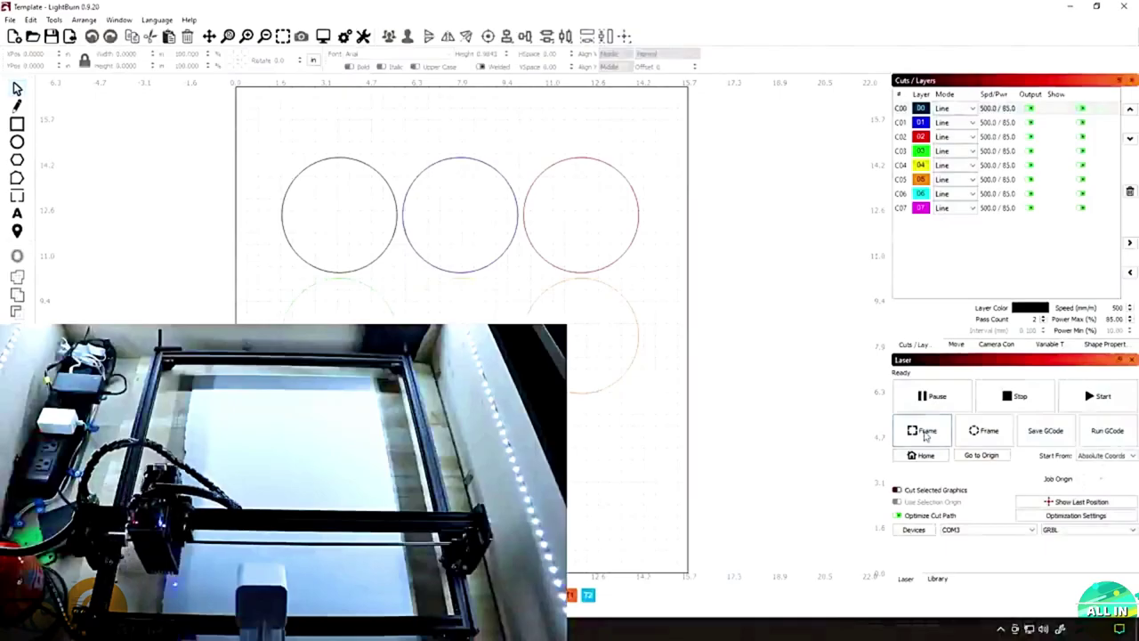
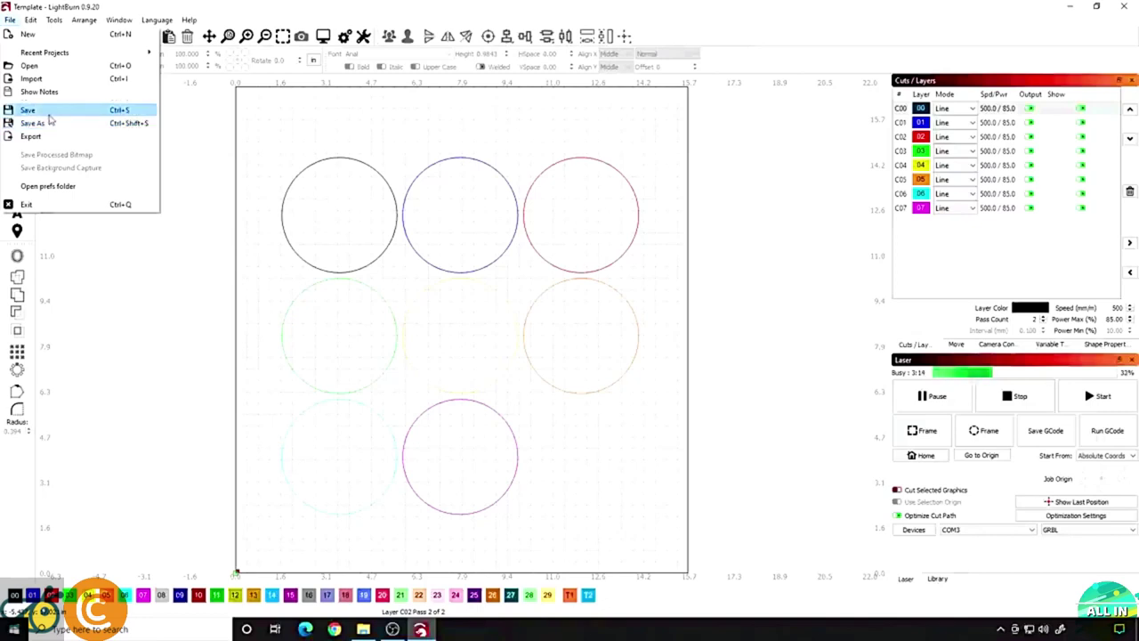
click(49, 114)
click(11, 19)
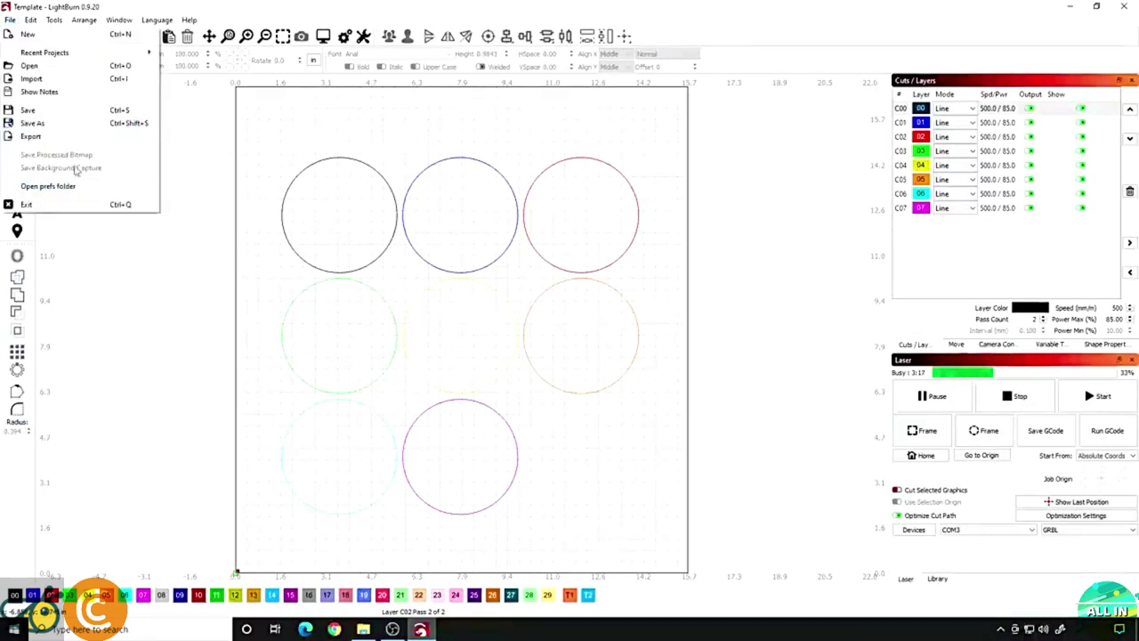
click(45, 113)
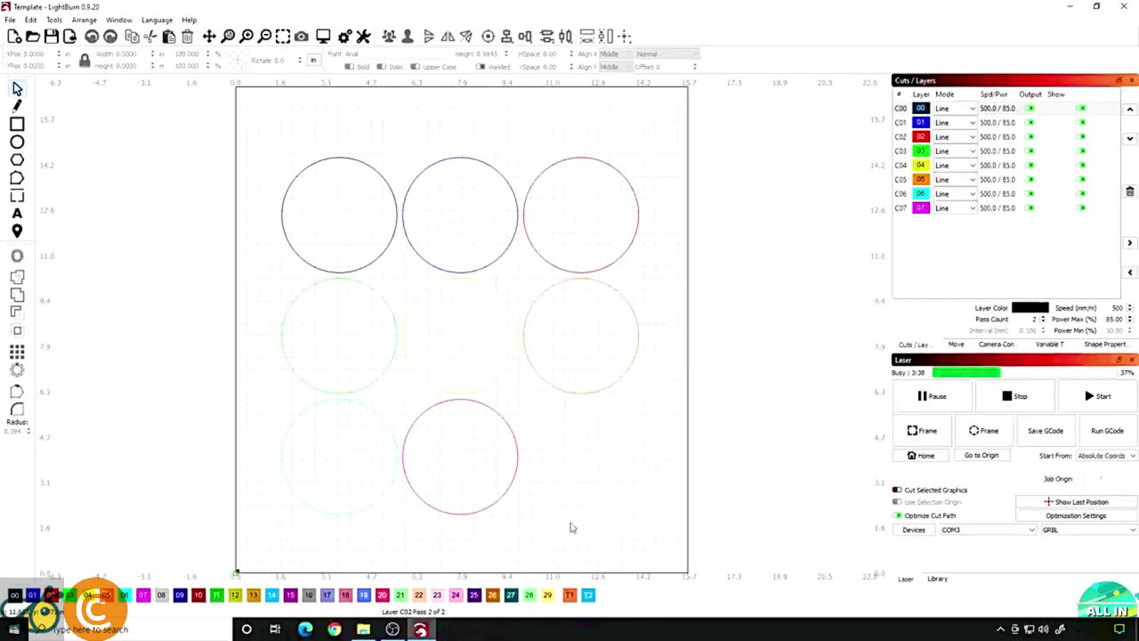
Step: Select all eight circles, assign them to tool layer T1, and clear the selection
key(ctrl+a)
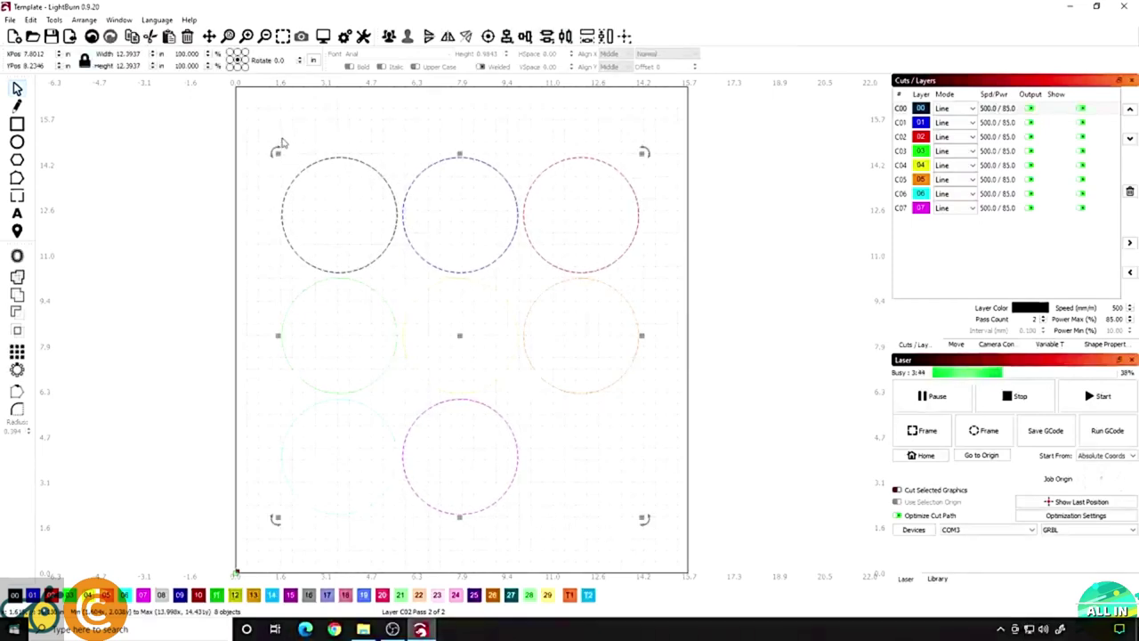
click(294, 126)
drag(273, 118, 642, 526)
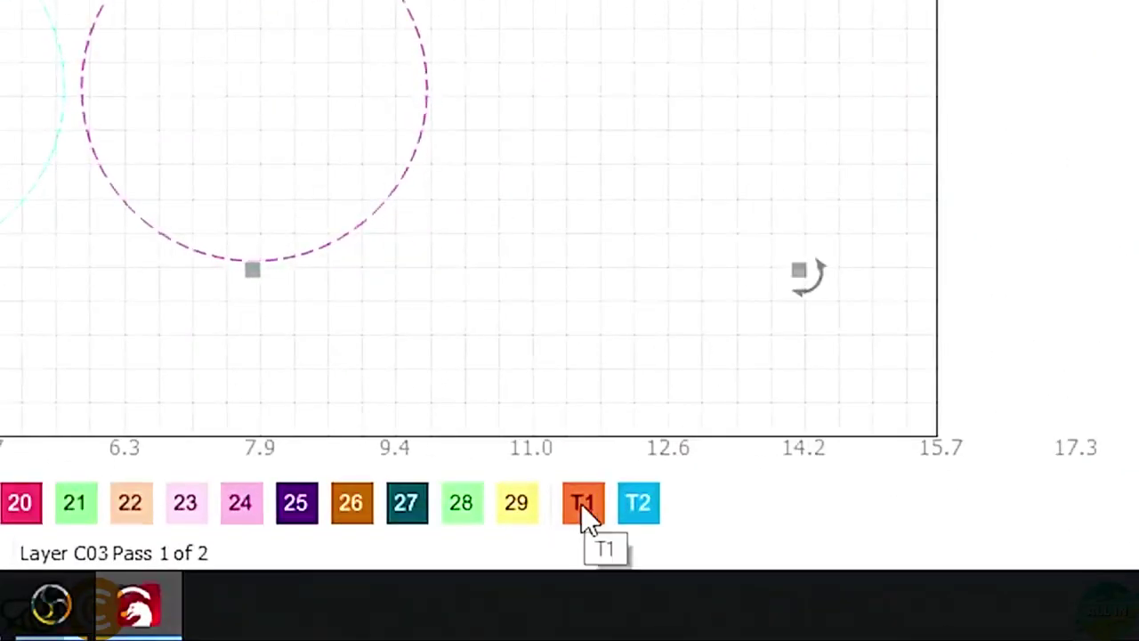
click(585, 507)
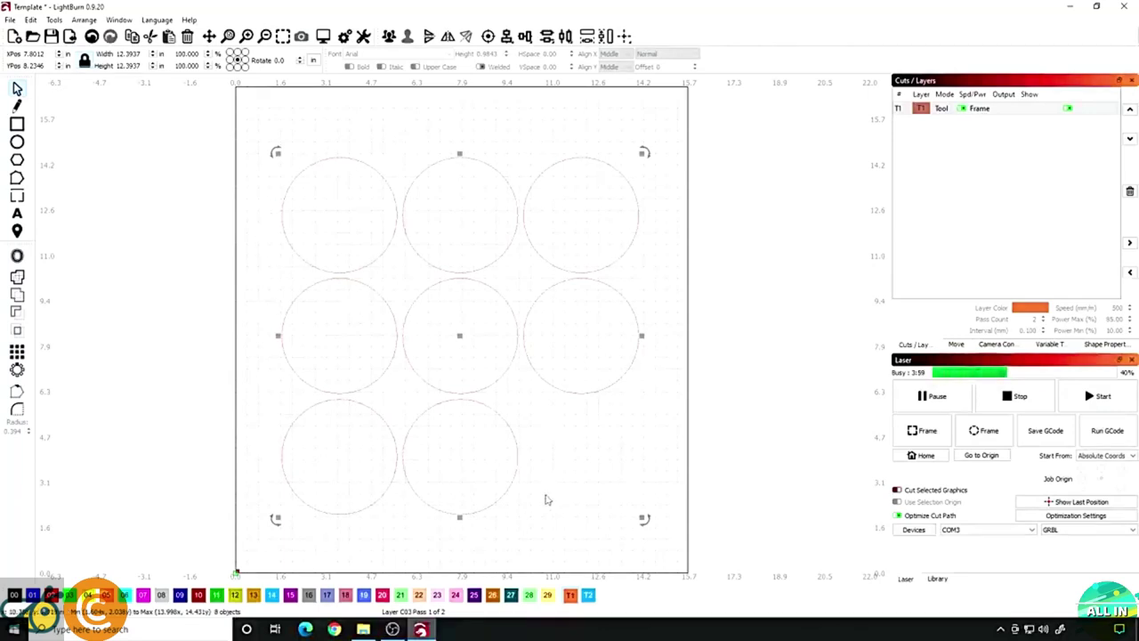
click(577, 554)
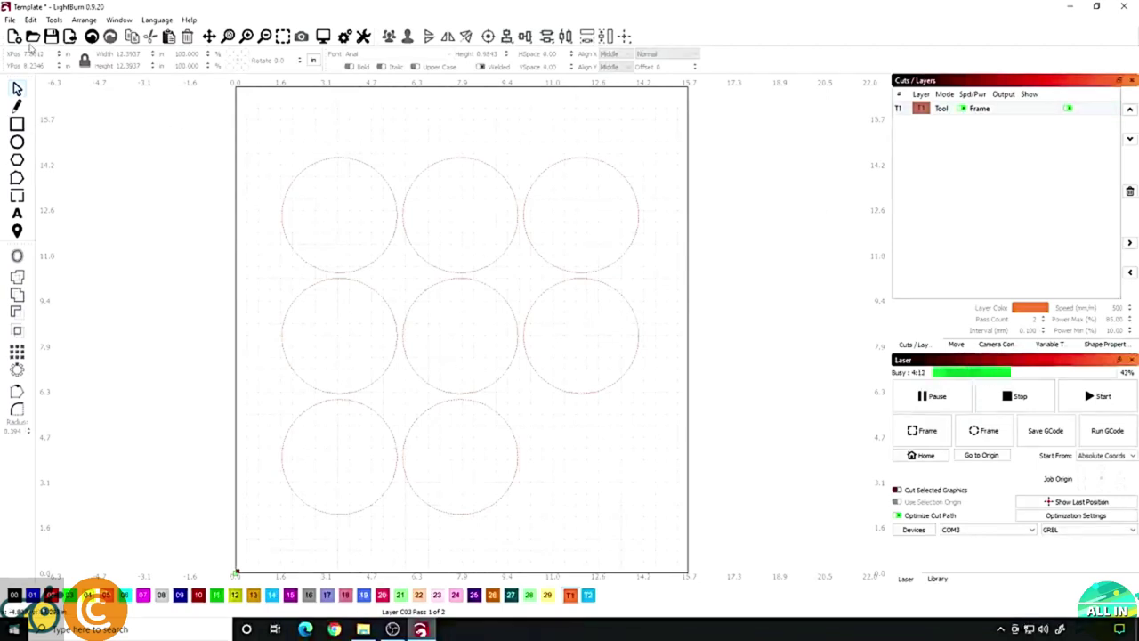
Step: Save a copy of the project as "8 coaster Template Tool" in the Downloads folder
click(11, 19)
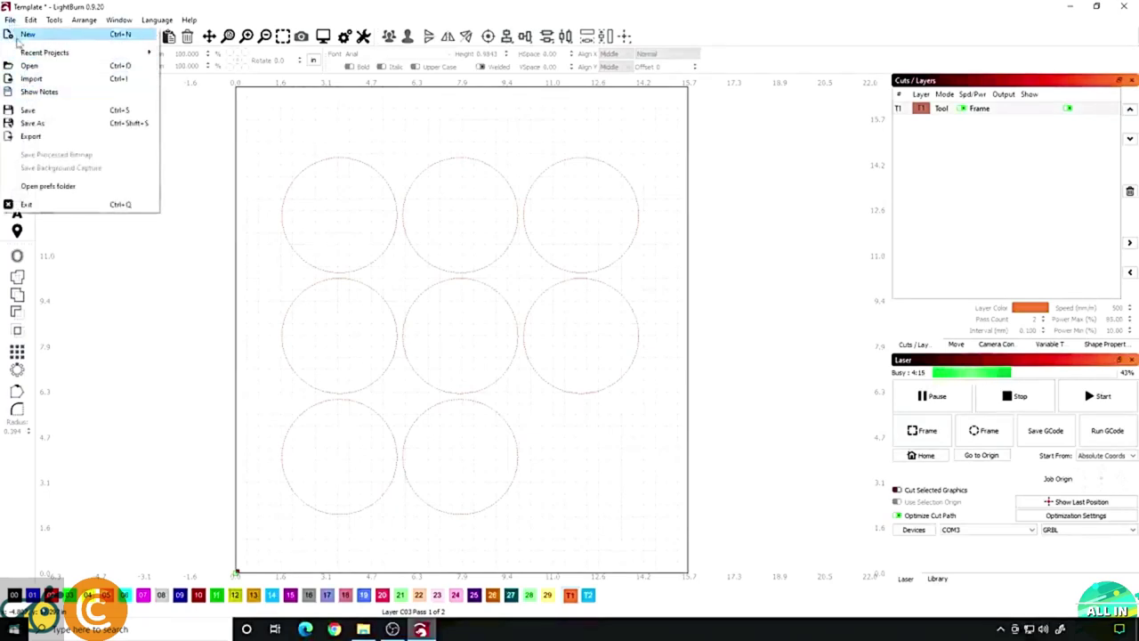
click(34, 123)
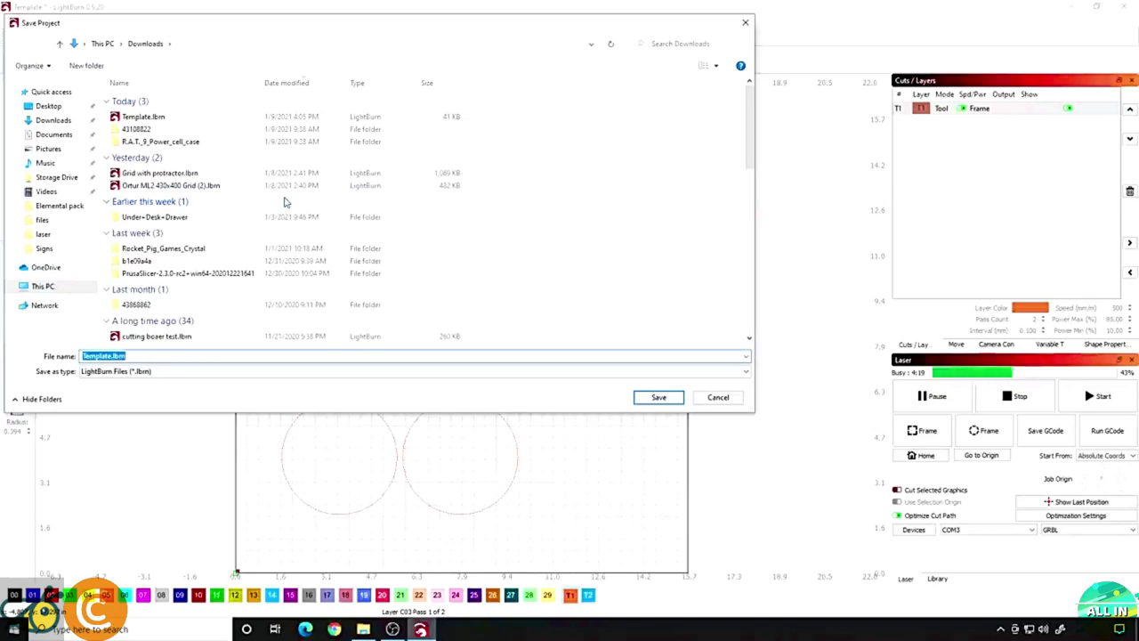
text(8 coaset)
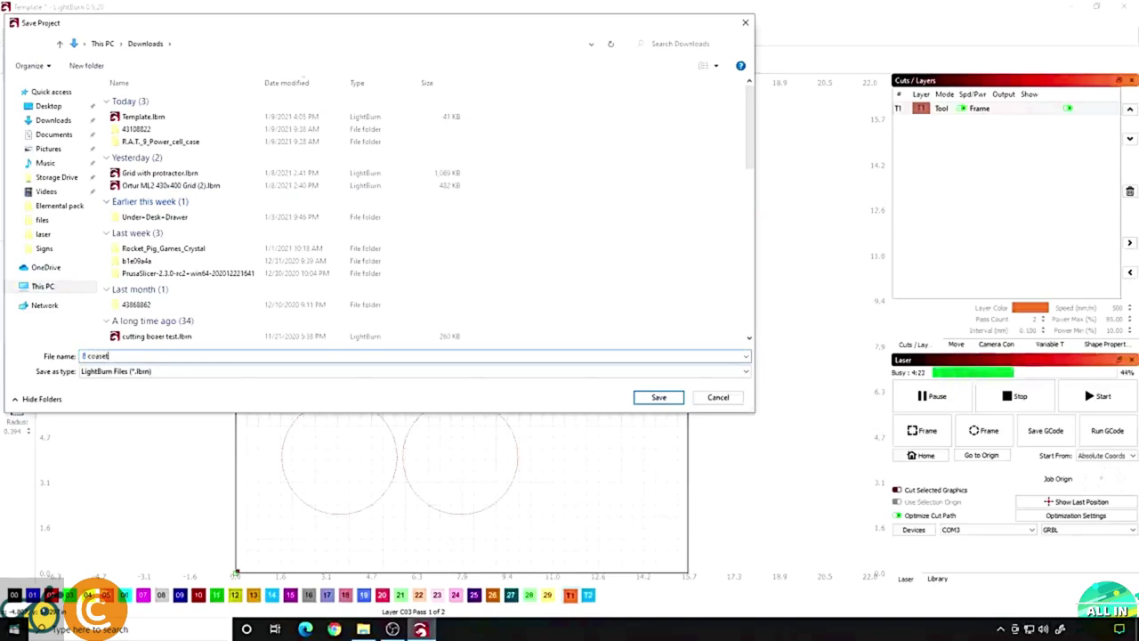
key(BackSpace)
key(BackSpace)
text(te Tool)
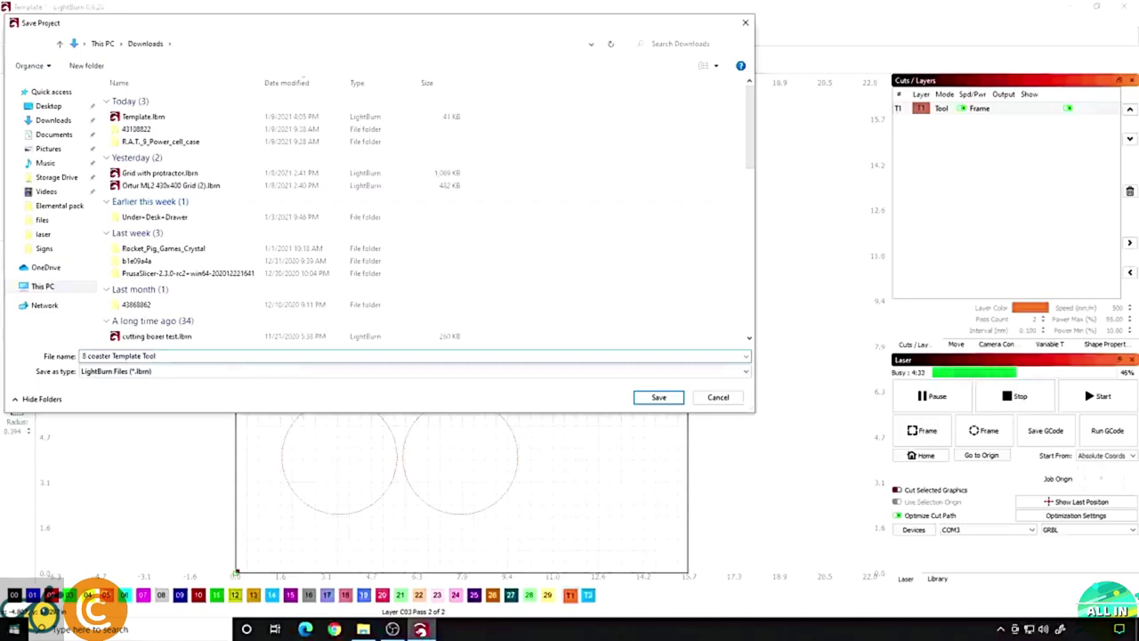
key(Return)
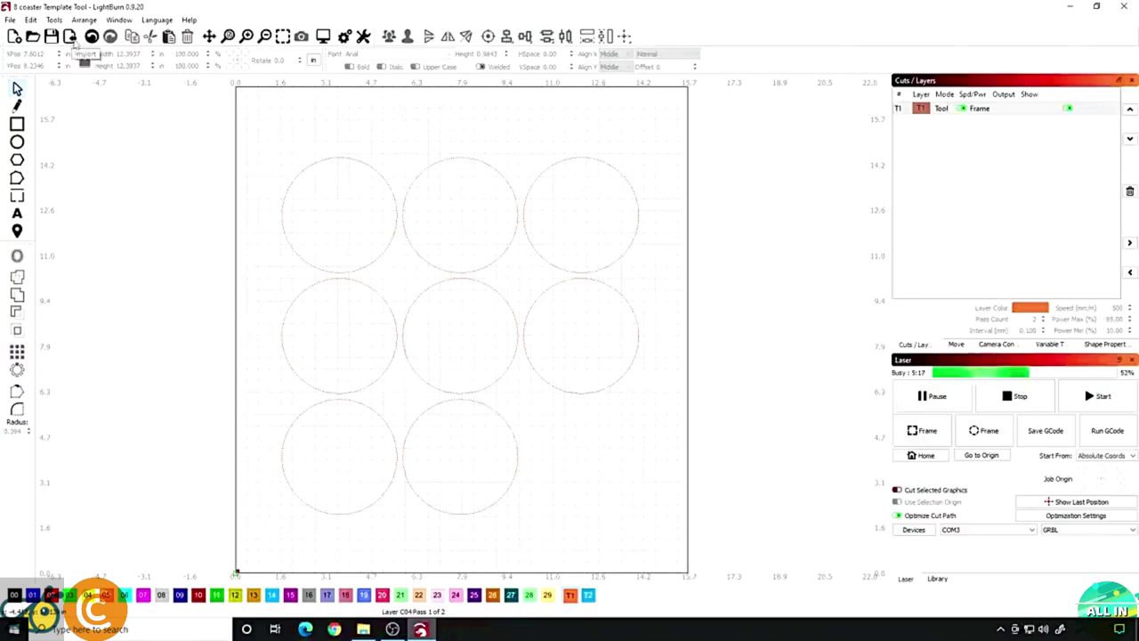
Step: Import the "Coffee I need" artwork and fit it over the upper-left circle at about 3.92 by 4.03 in
click(70, 37)
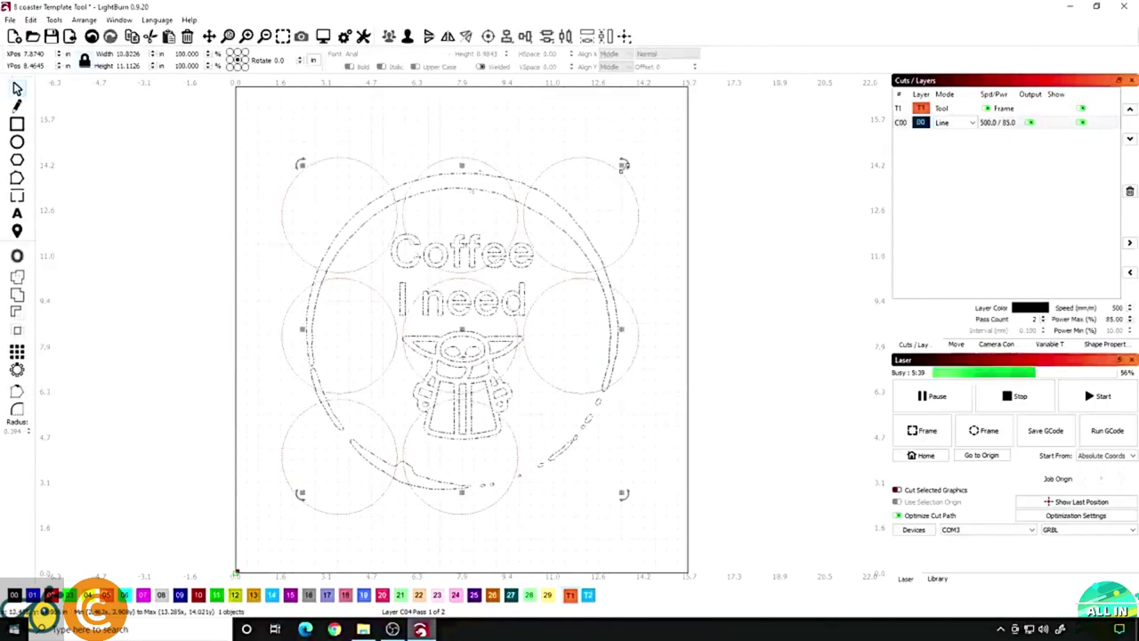
drag(627, 172, 420, 428)
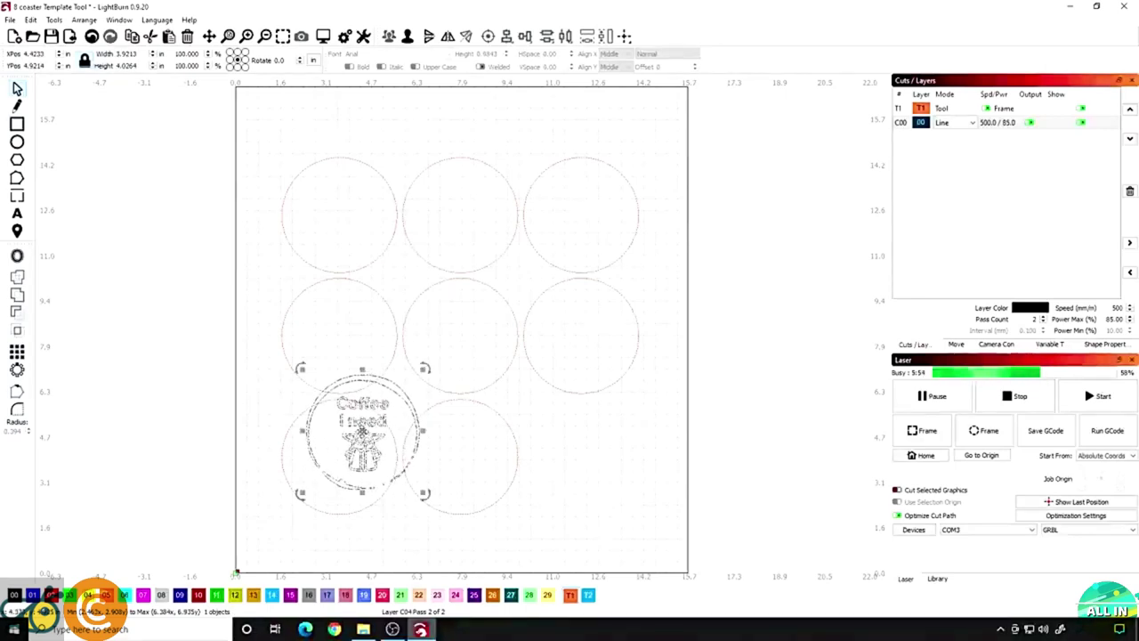
drag(362, 433, 340, 218)
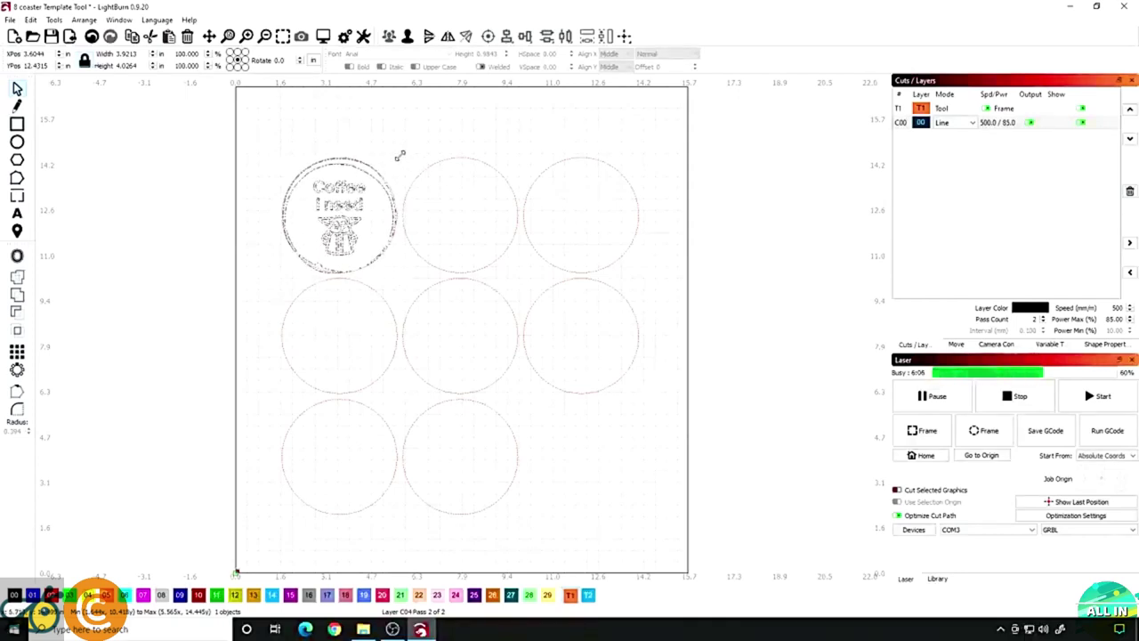
Step: Scale the artwork to about 3.78 by 3.88 in, centred in the upper-left circle, and assign it to layer 01
drag(399, 156, 395, 159)
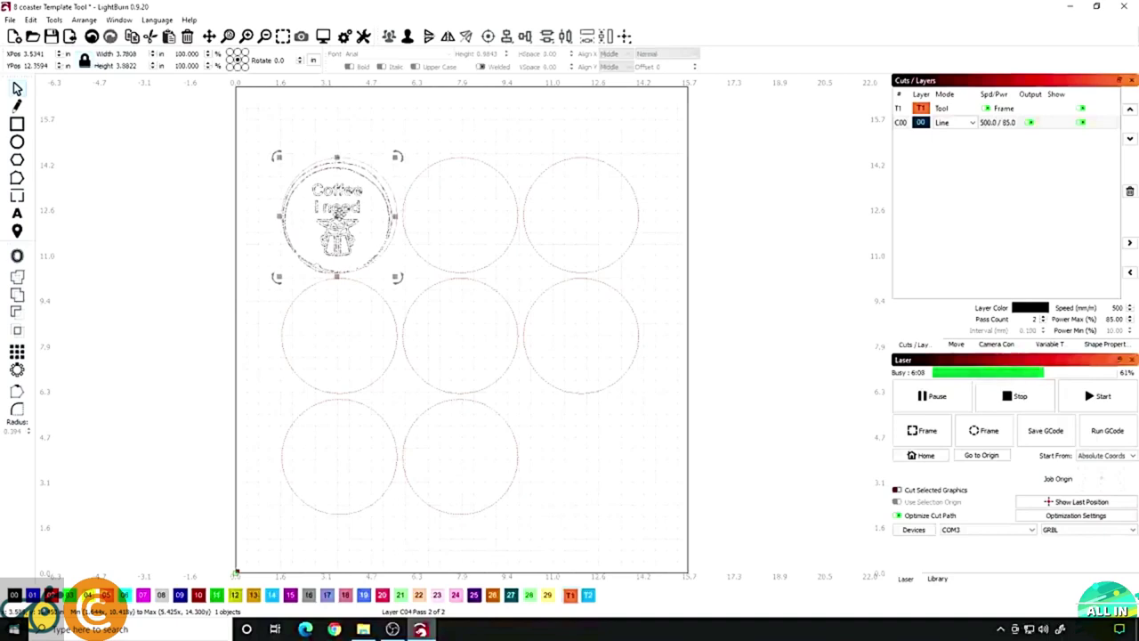
drag(337, 214, 339, 207)
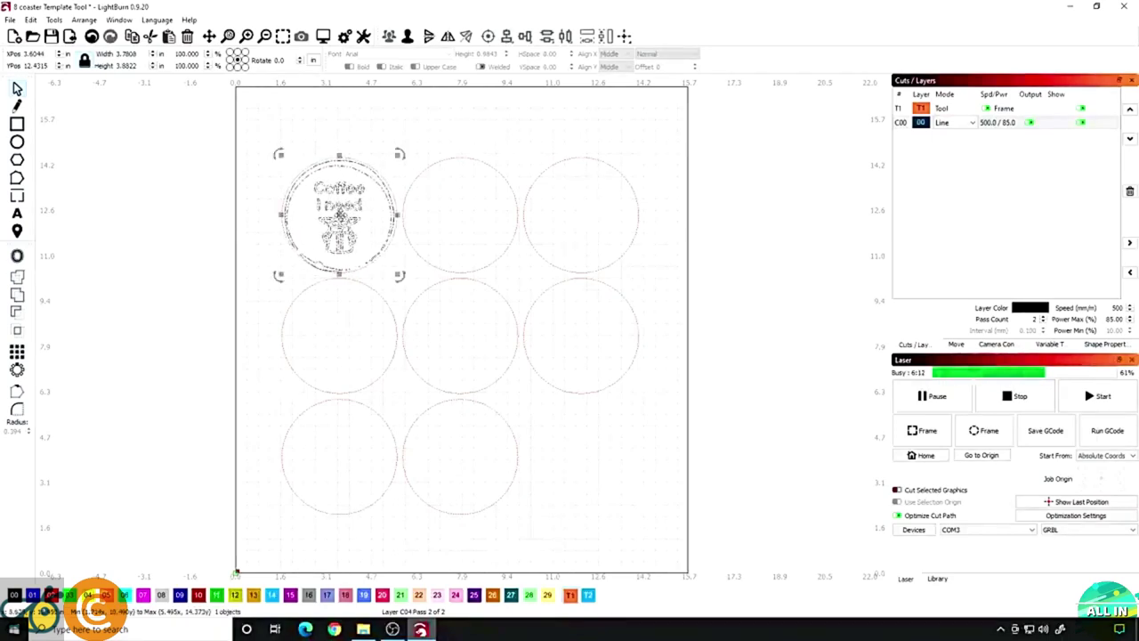
mouse_move(339, 214)
mouse_down()
mouse_move(332, 222)
mouse_move(424, 249)
mouse_move(315, 199)
mouse_move(327, 220)
mouse_move(345, 215)
mouse_up()
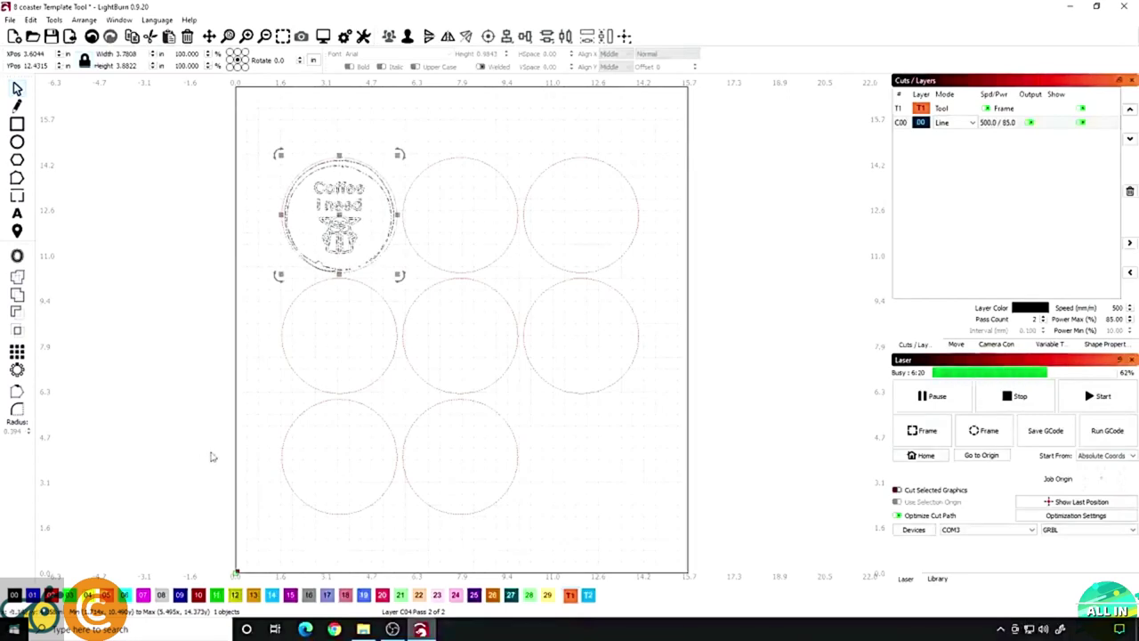
click(33, 595)
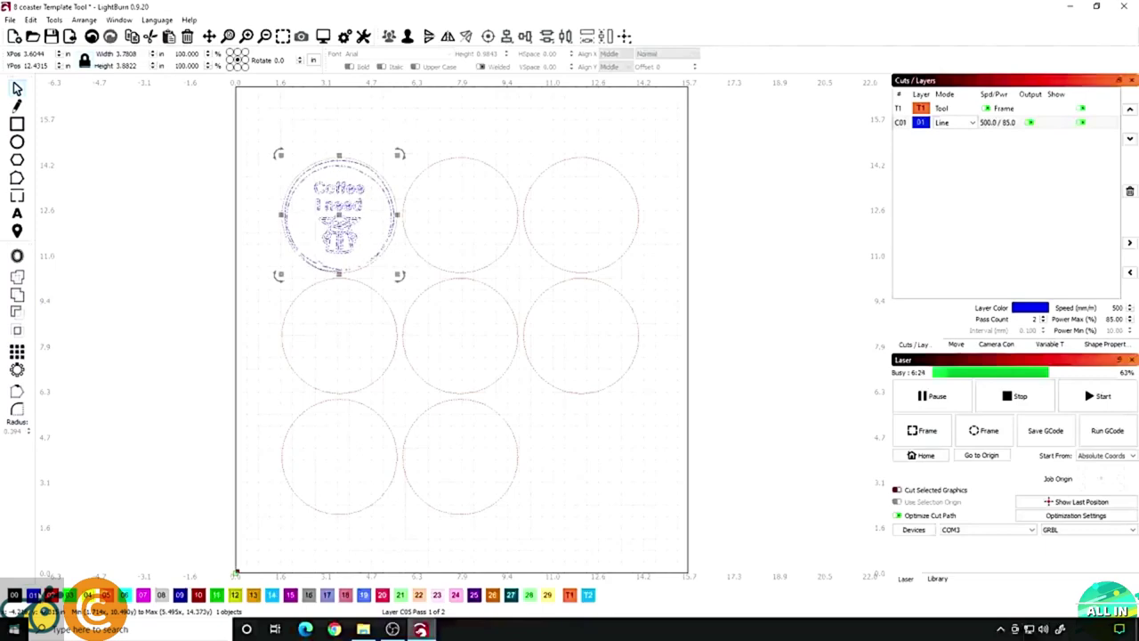
Step: Set layer 01 to Fill mode at 4000 mm/min, 20% max power and one pass, and clear the artwork selection
click(963, 122)
click(960, 142)
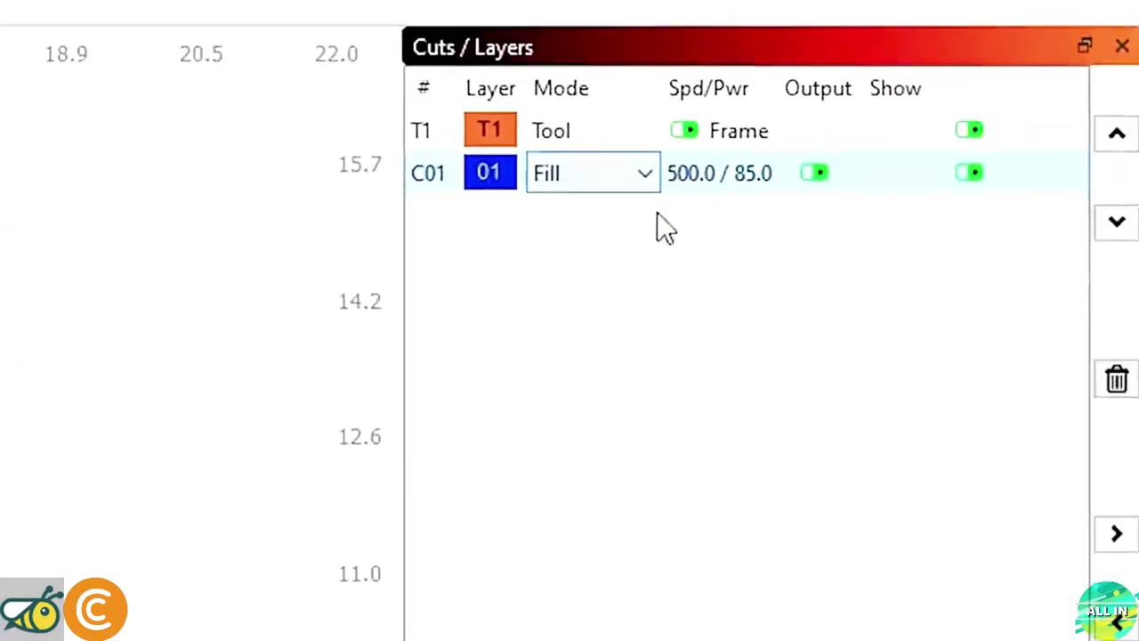
double_click(724, 180)
drag(554, 101, 507, 102)
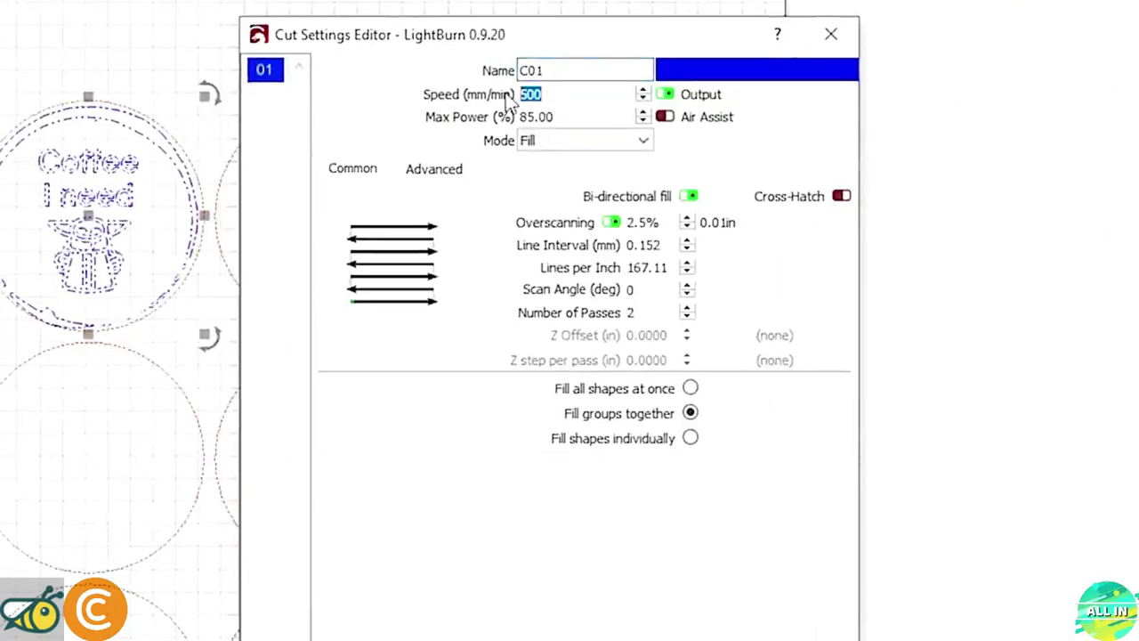
text(4)
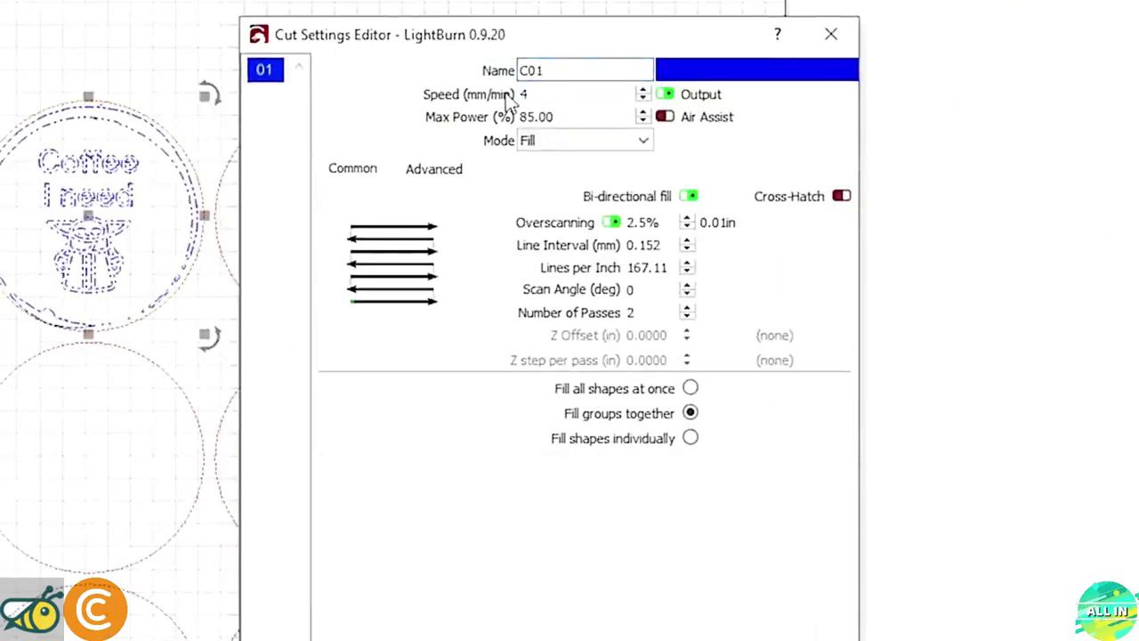
text(000)
drag(579, 120, 505, 110)
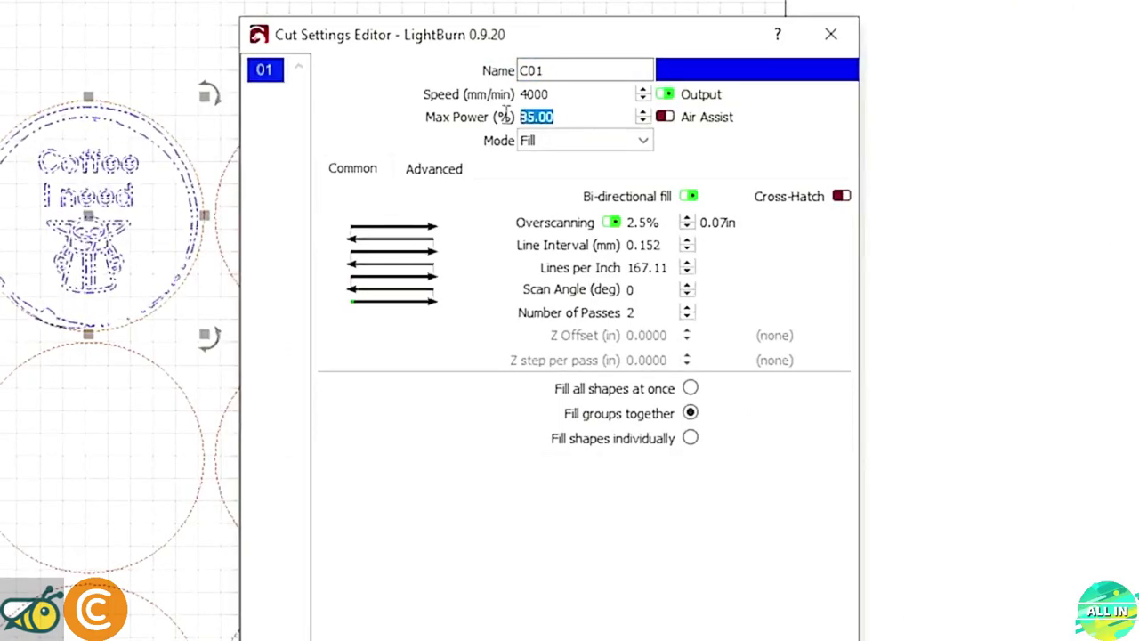
text(20)
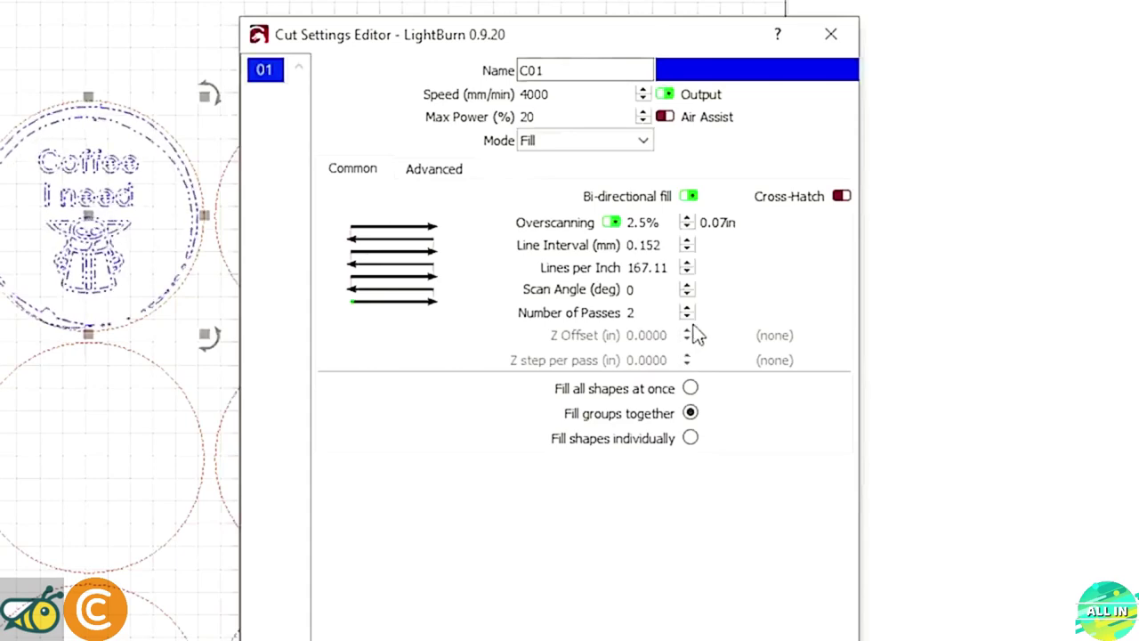
click(714, 640)
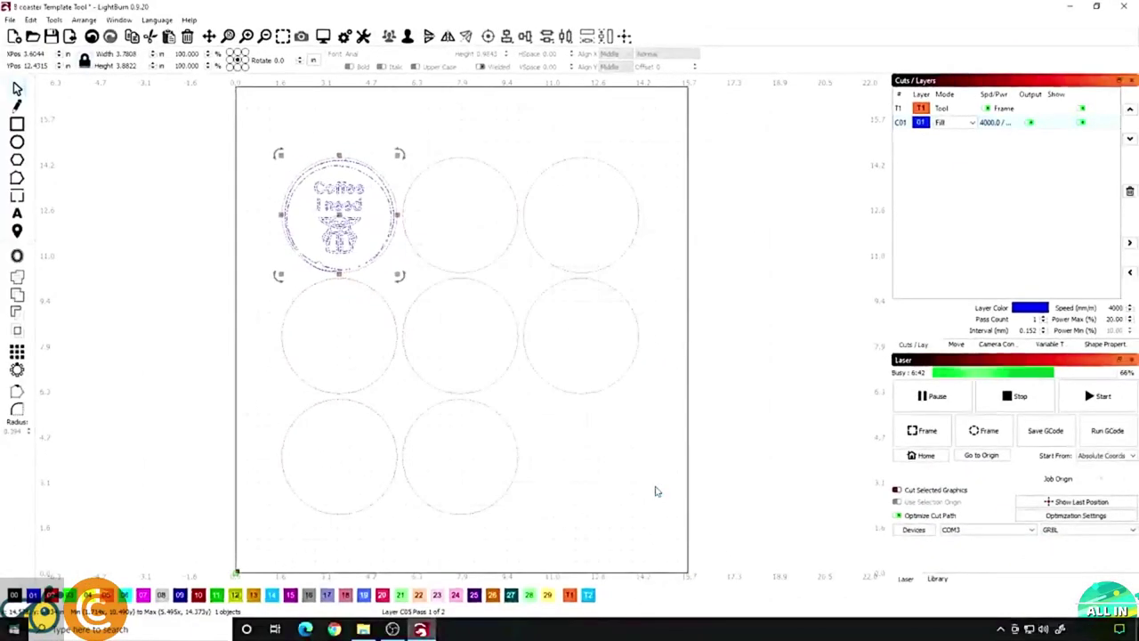
click(380, 145)
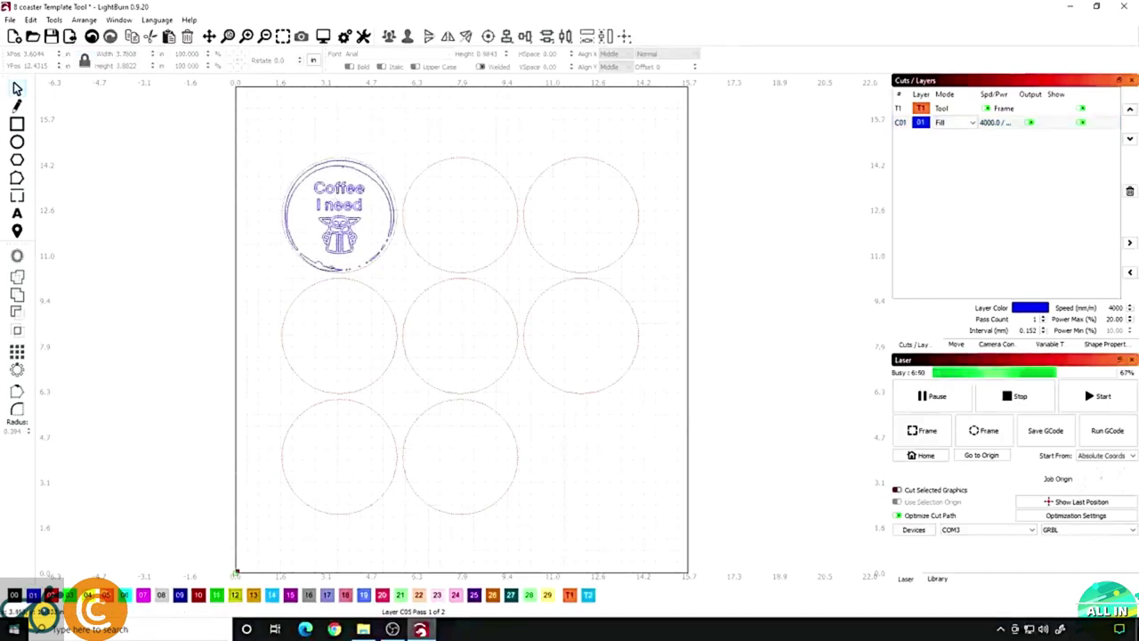
Step: Scale the artwork to about 3.64 by 3.74 in about its centre and paste three copies over the neighbouring circles
click(378, 177)
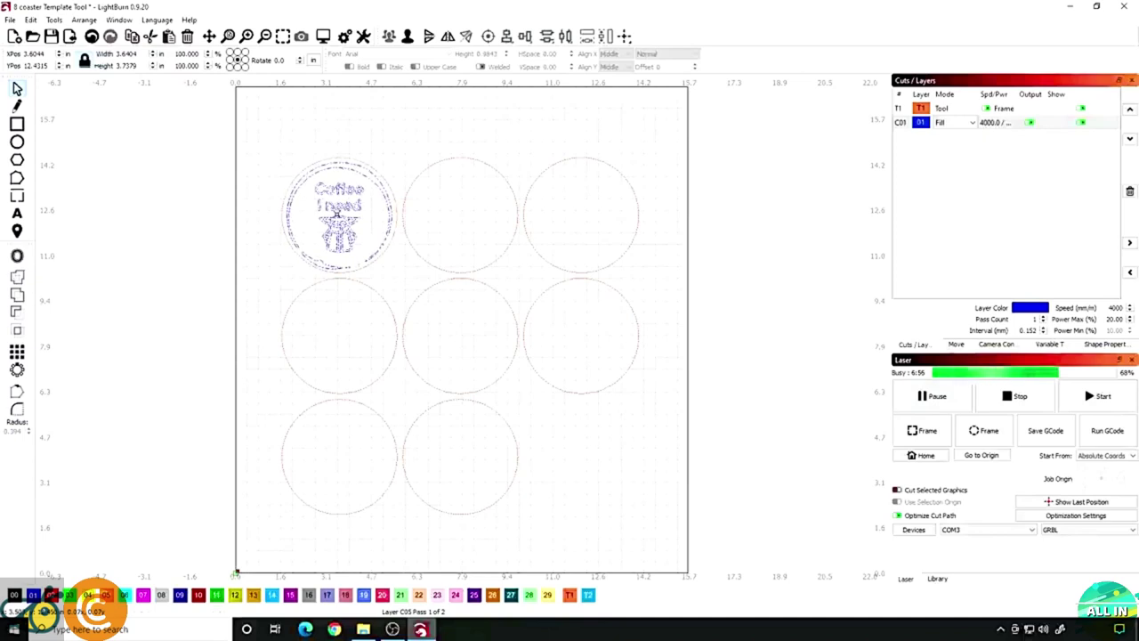
click(337, 216)
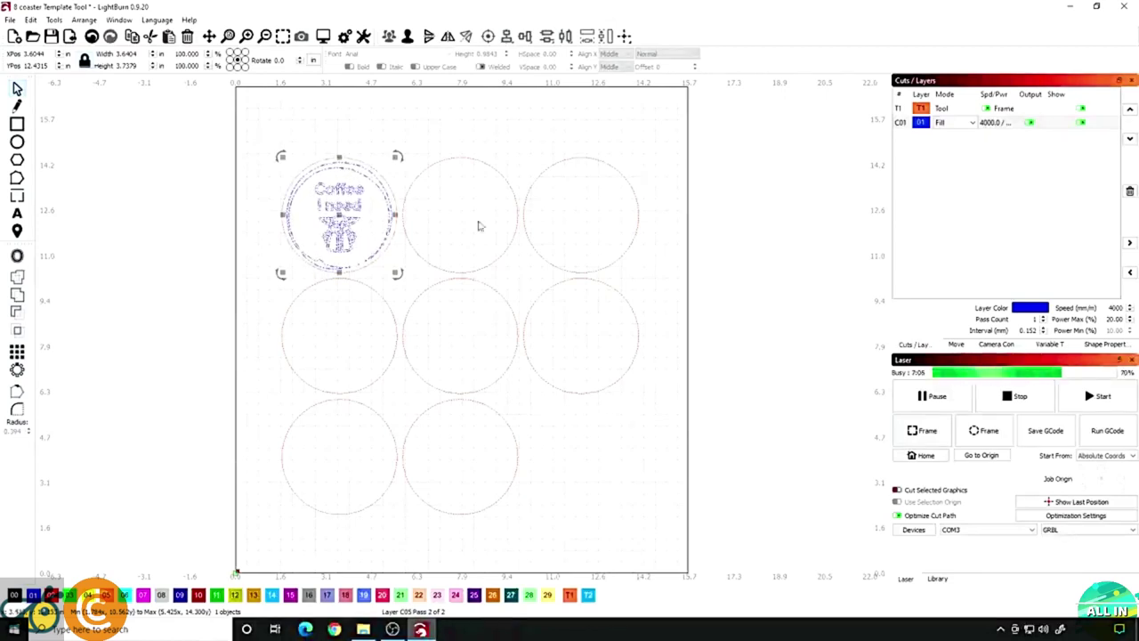
key(ctrl+v)
key(ctrl+v)
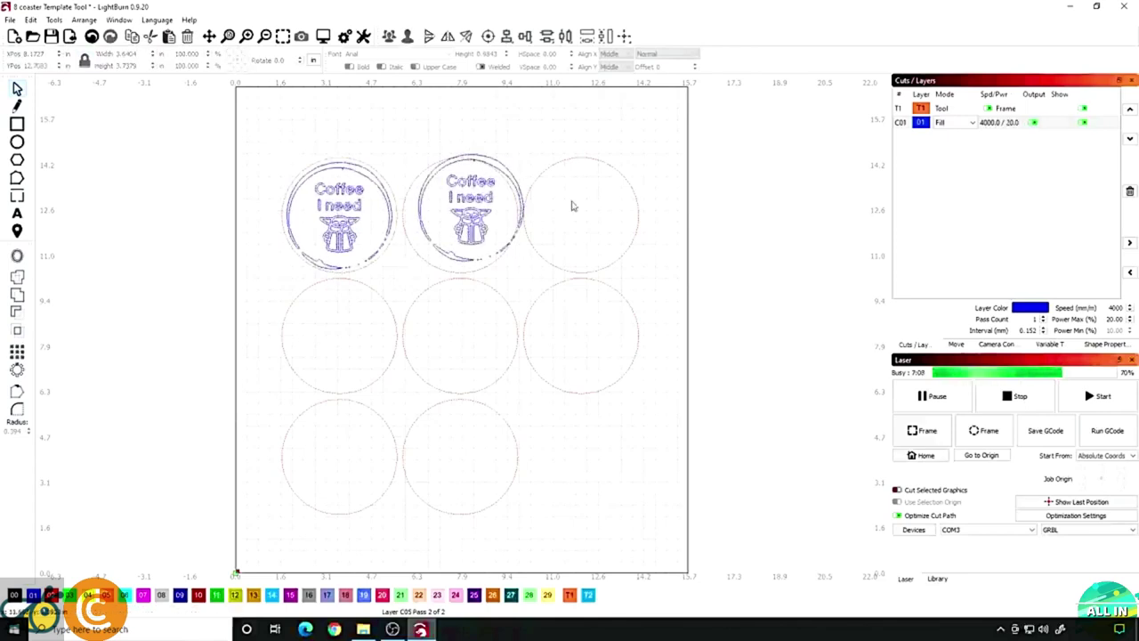
click(374, 331)
key(ctrl+v)
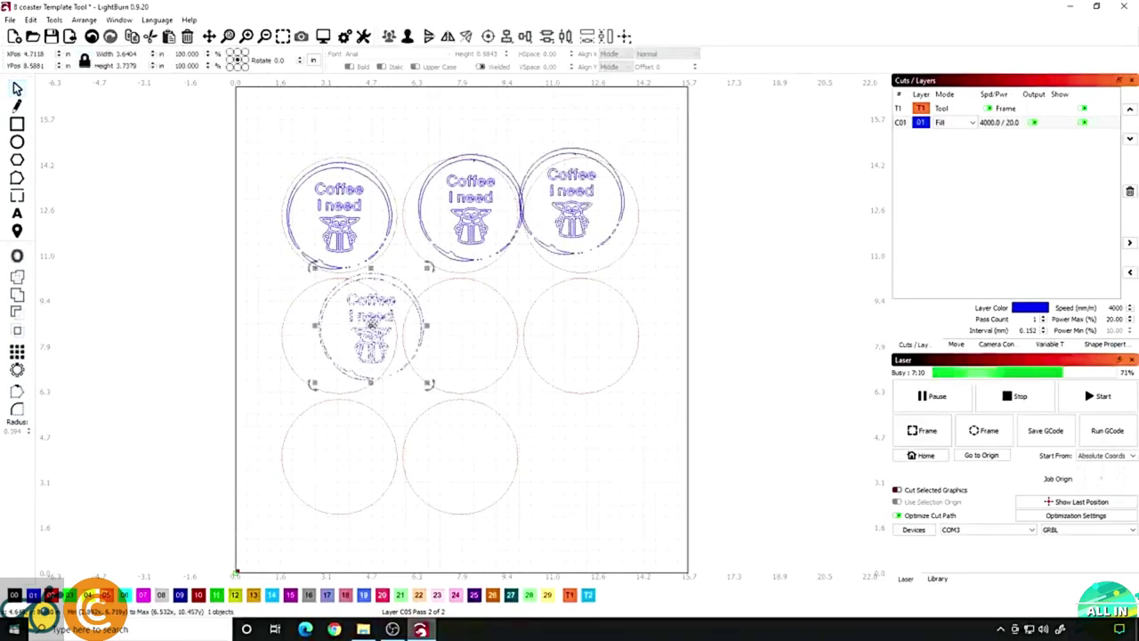
Step: Centre the three artwork copies in the top-middle, top-right and middle-left circles, and clear the selection
drag(471, 206, 460, 214)
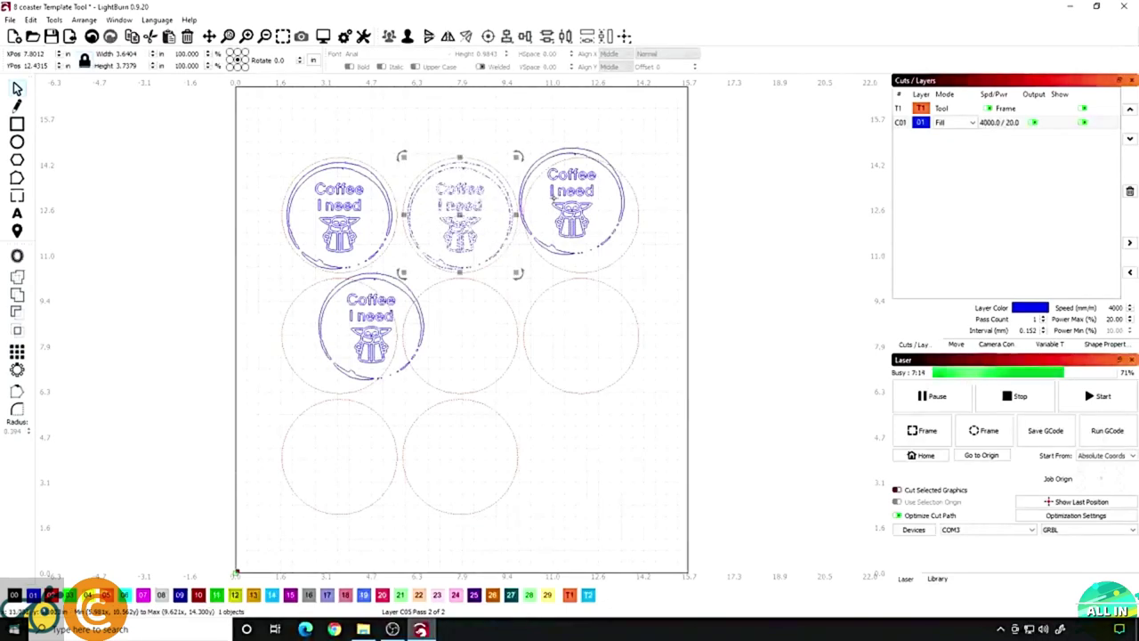
drag(571, 207, 582, 214)
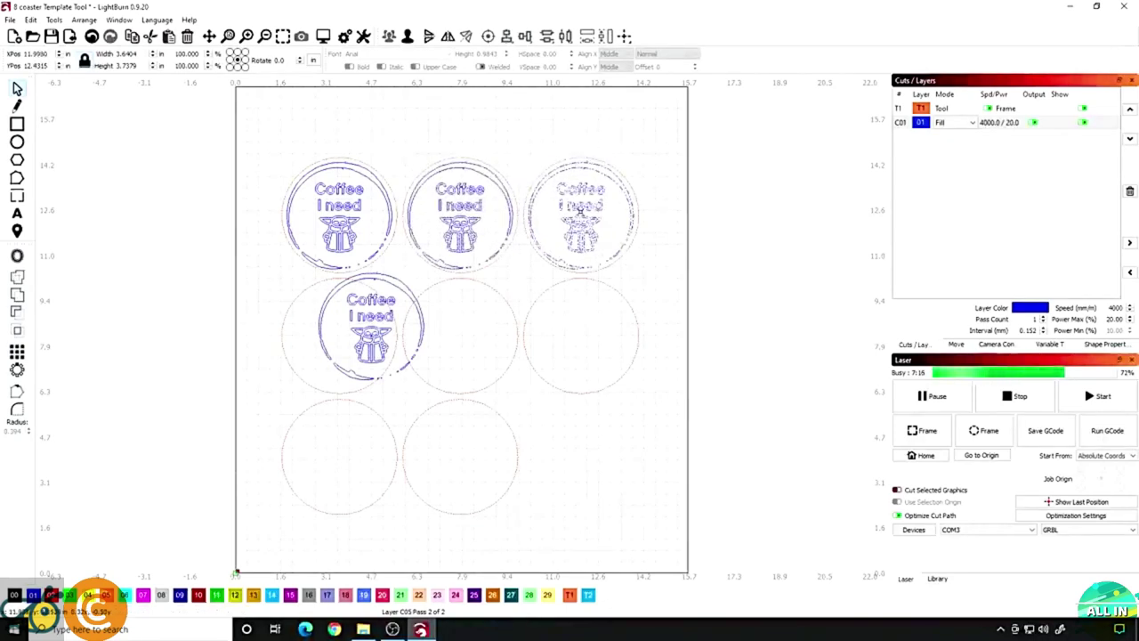
click(372, 331)
drag(372, 331, 341, 341)
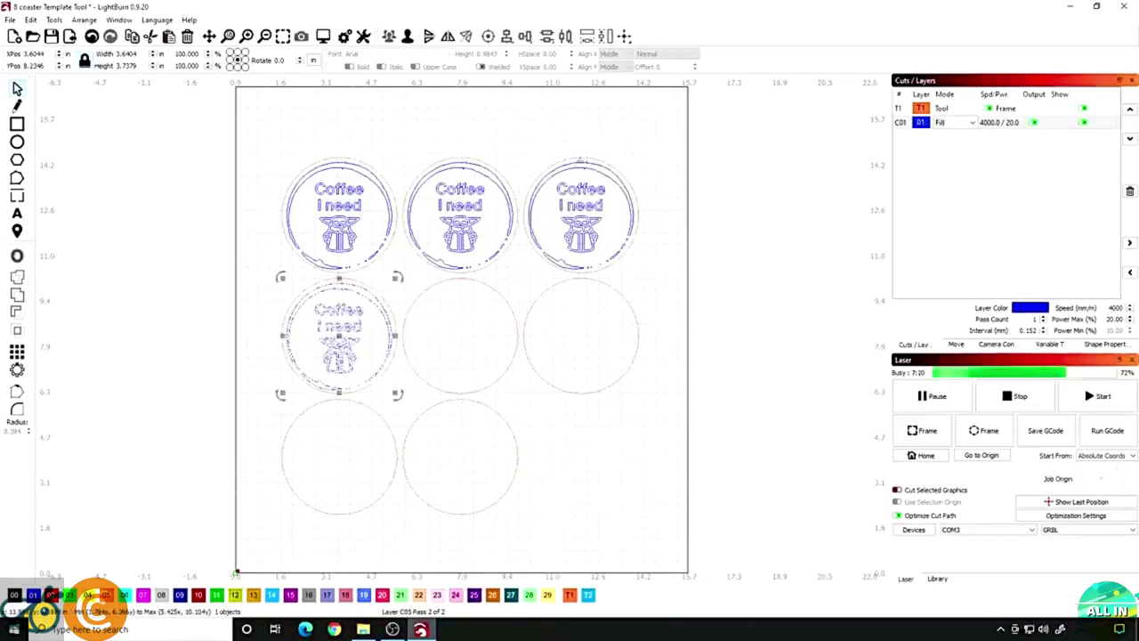
click(592, 145)
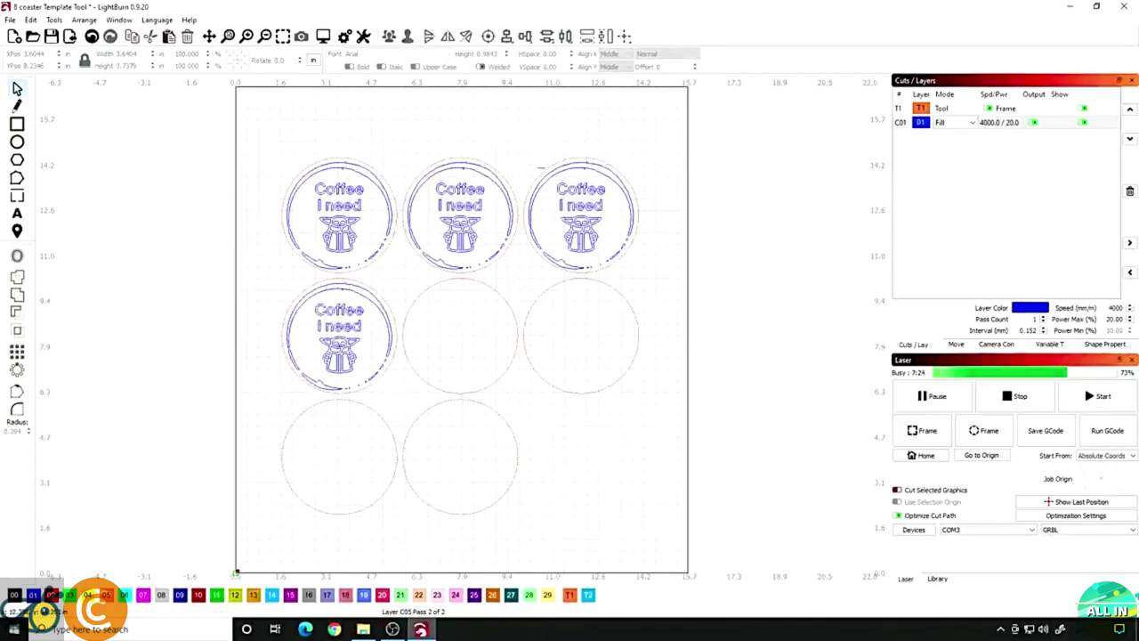
Step: Assign the top-middle artwork to layer 02, the top-right one to layer 03 and the middle-left one to layer 04
click(460, 227)
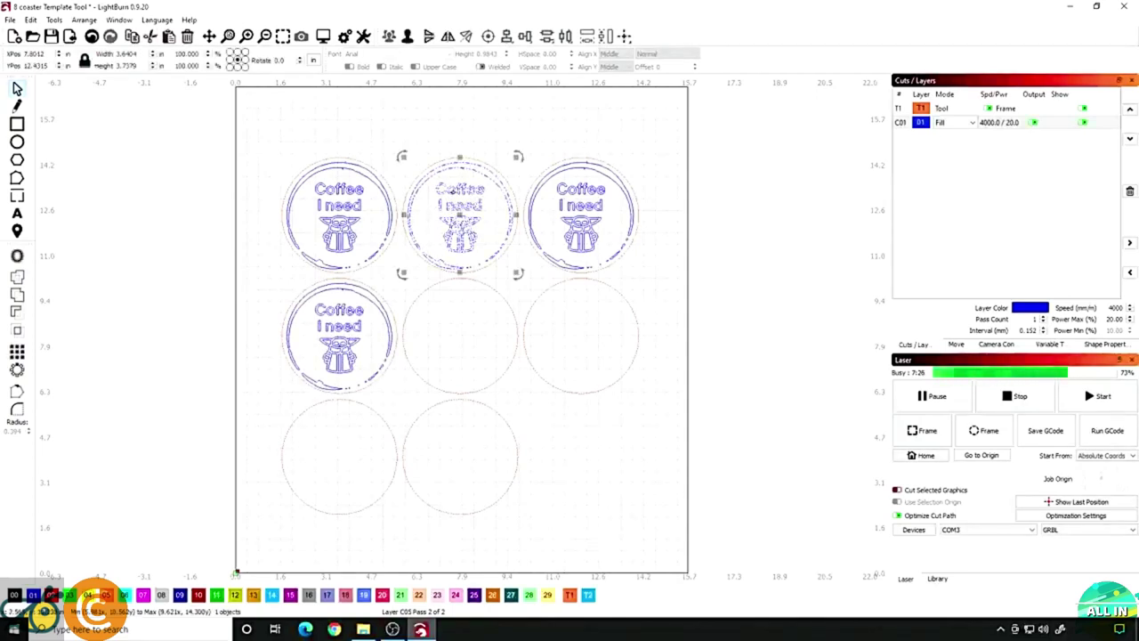
click(52, 594)
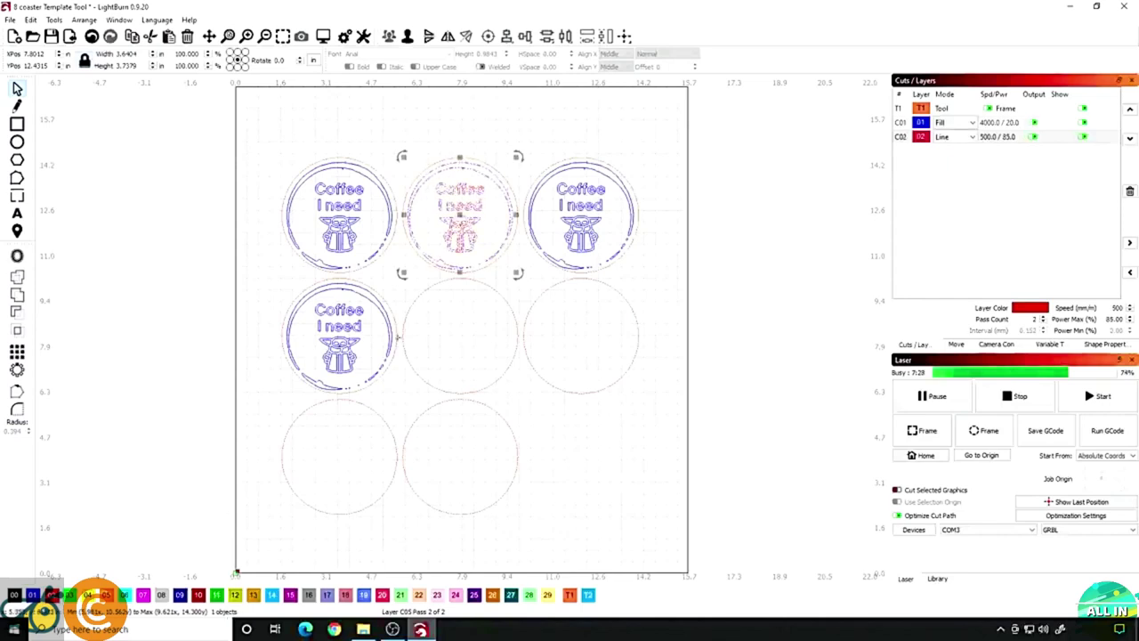
click(580, 213)
click(70, 594)
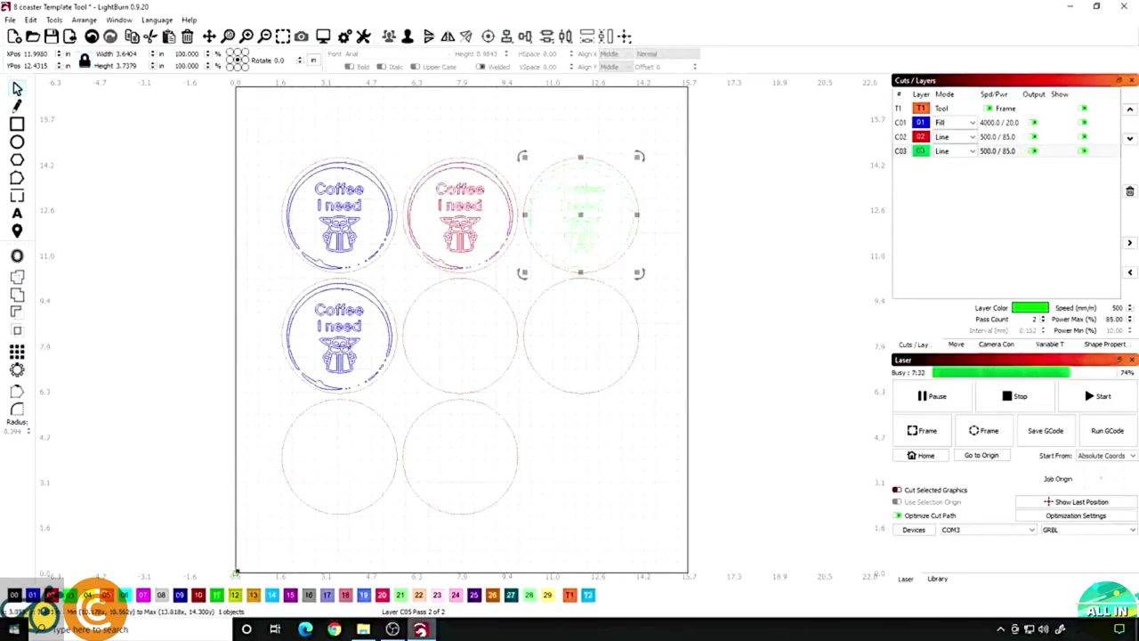
click(344, 332)
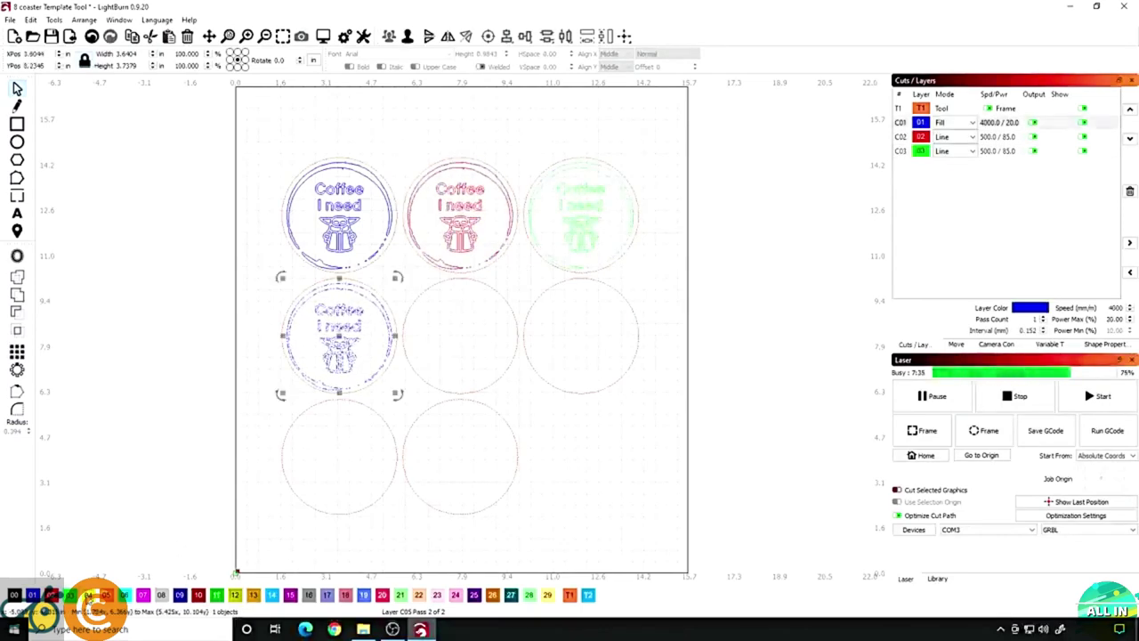
click(88, 595)
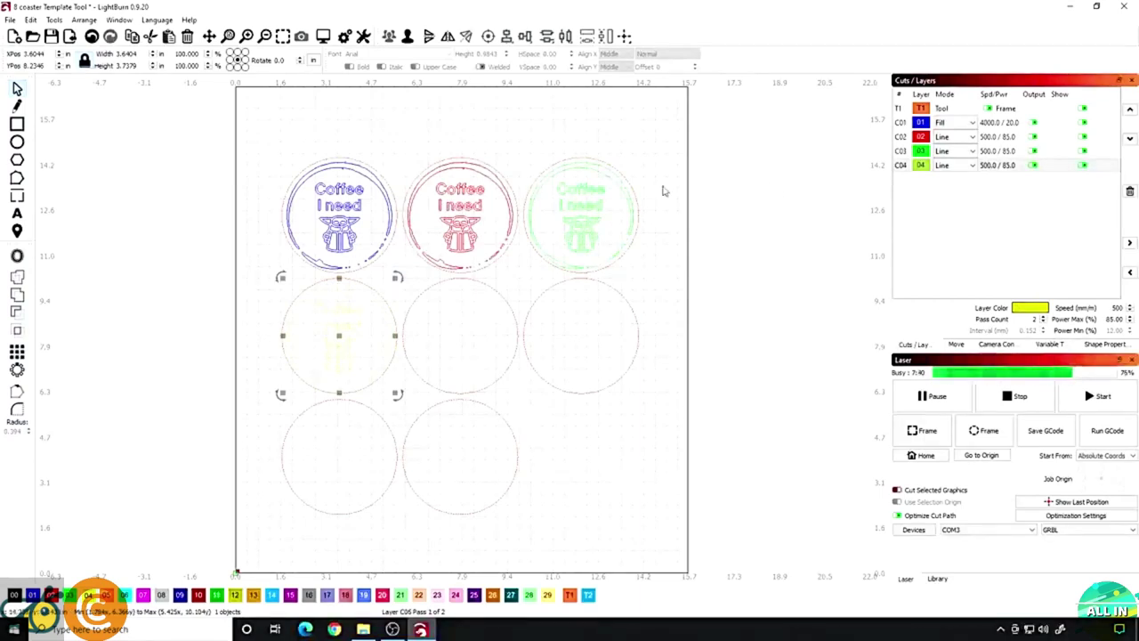
Step: Change the mode of layers C02, C03 and C04 to Fill
click(954, 136)
click(945, 155)
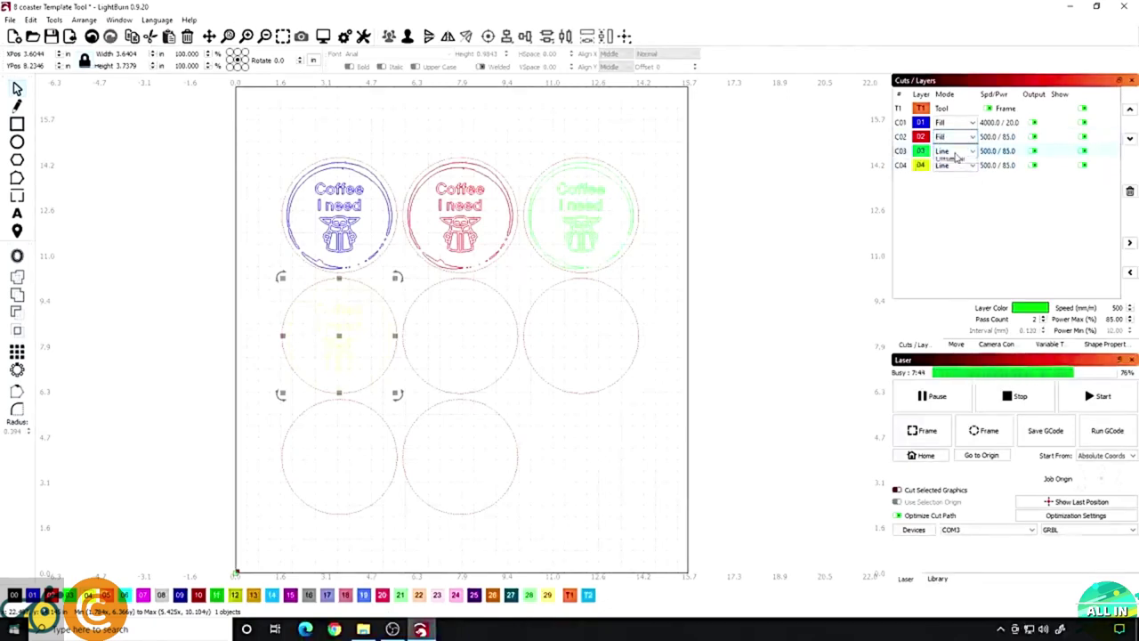
click(954, 152)
click(941, 171)
click(945, 165)
click(954, 165)
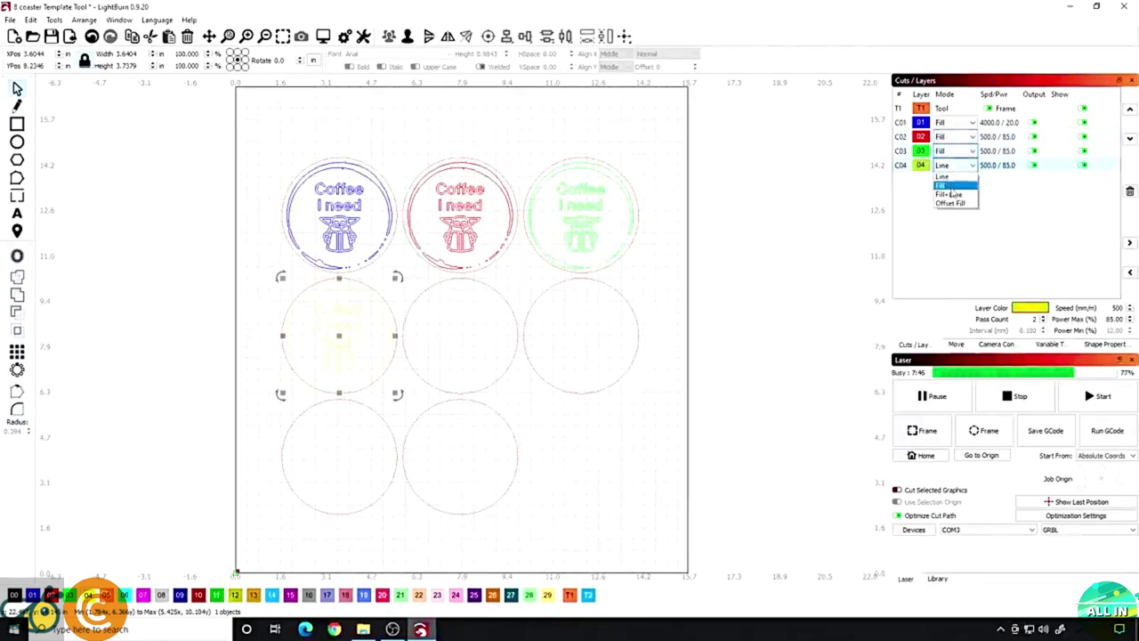
click(941, 185)
Step: Set the speed to 4000 mm/min and the max power to 20% for layers C02, C03 and C04
double_click(995, 136)
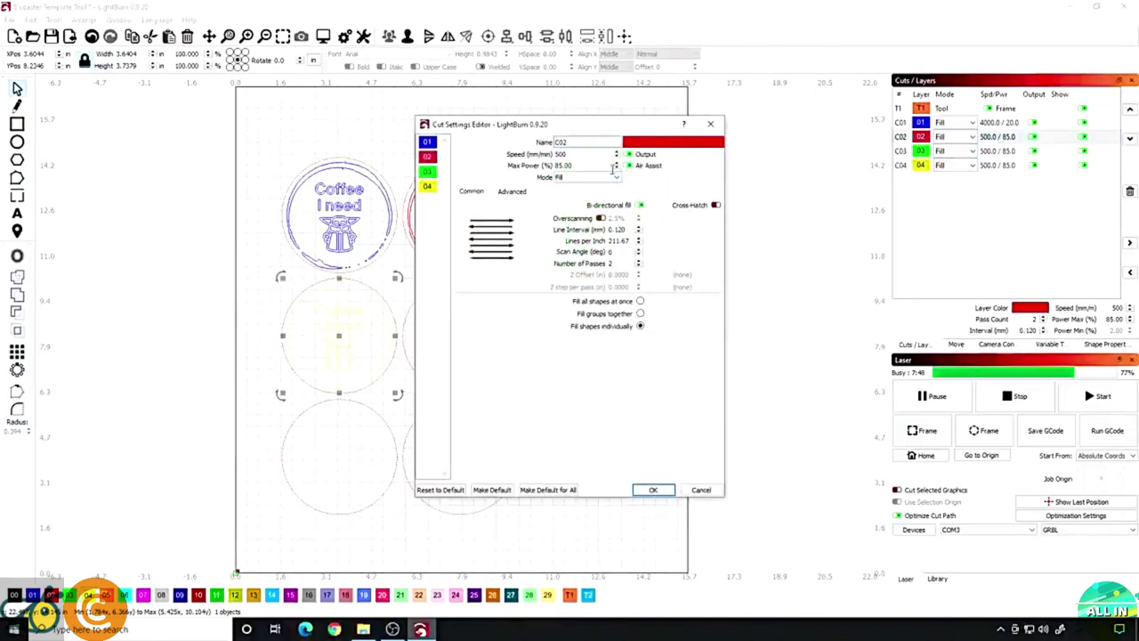
drag(579, 157, 552, 155)
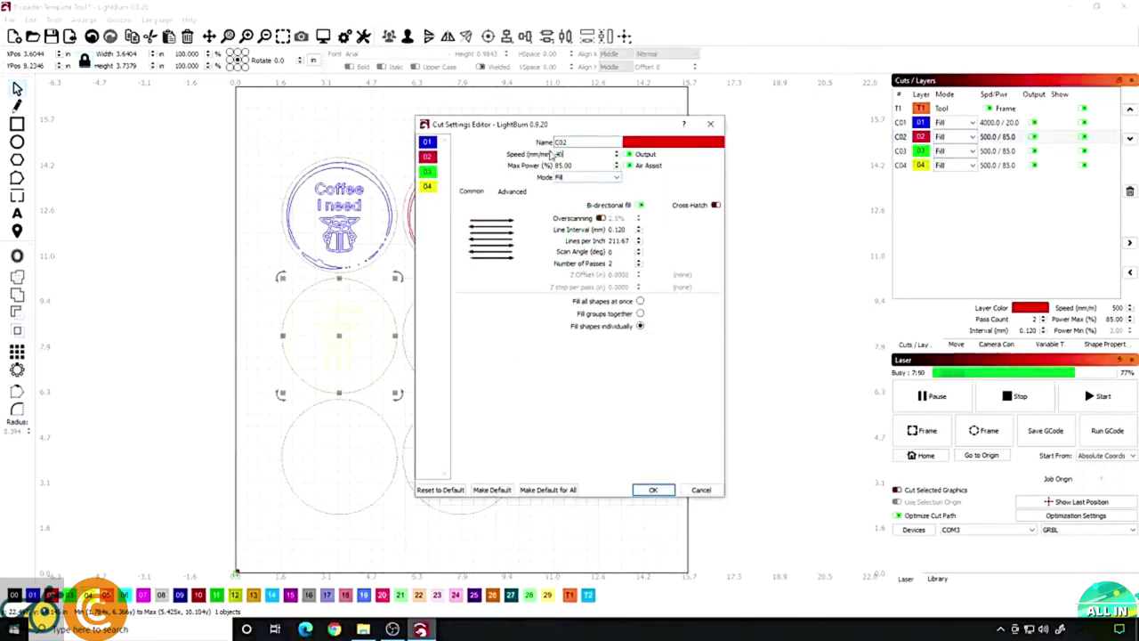
key(Tab)
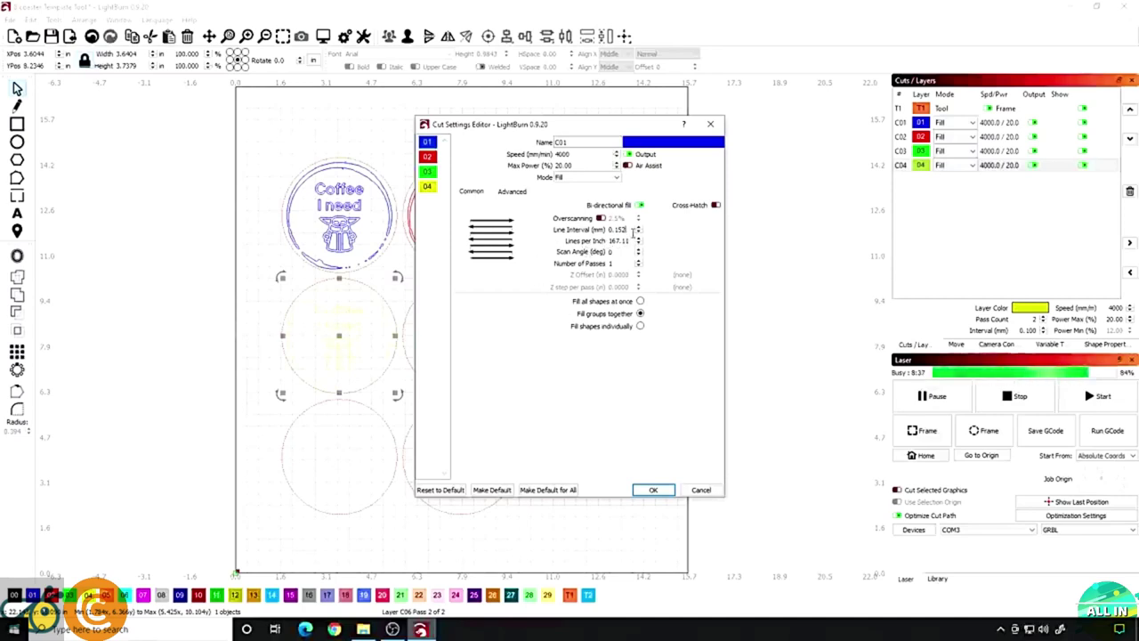
Step: Set layer C01's line interval to 0.11 mm and apply the cut settings
key(BackSpace)
key(BackSpace)
text(1)
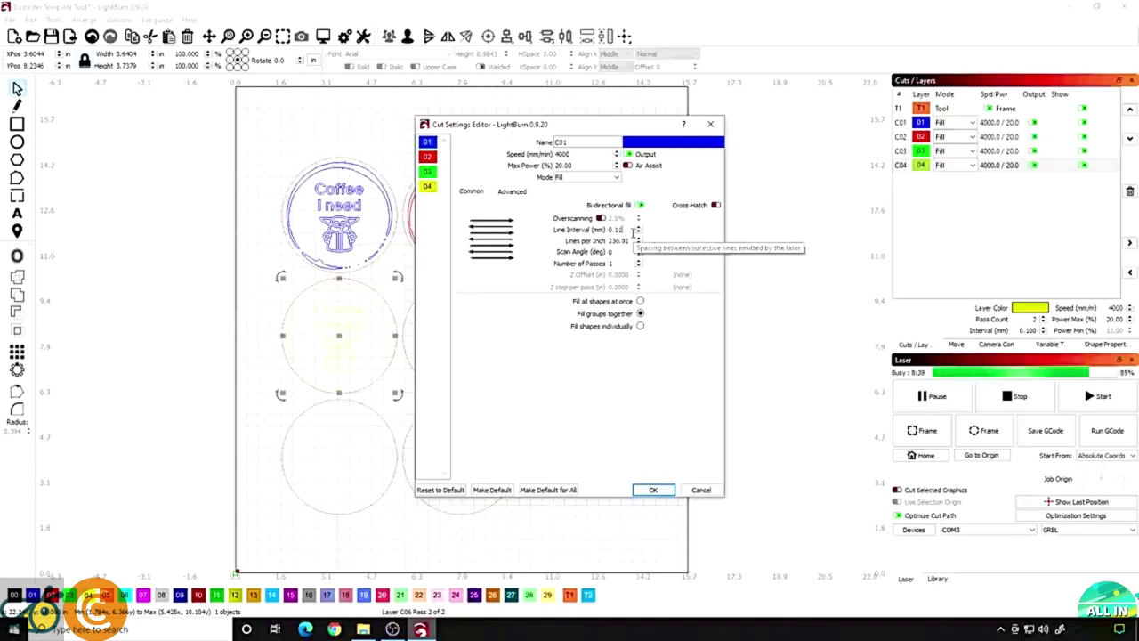
key(Return)
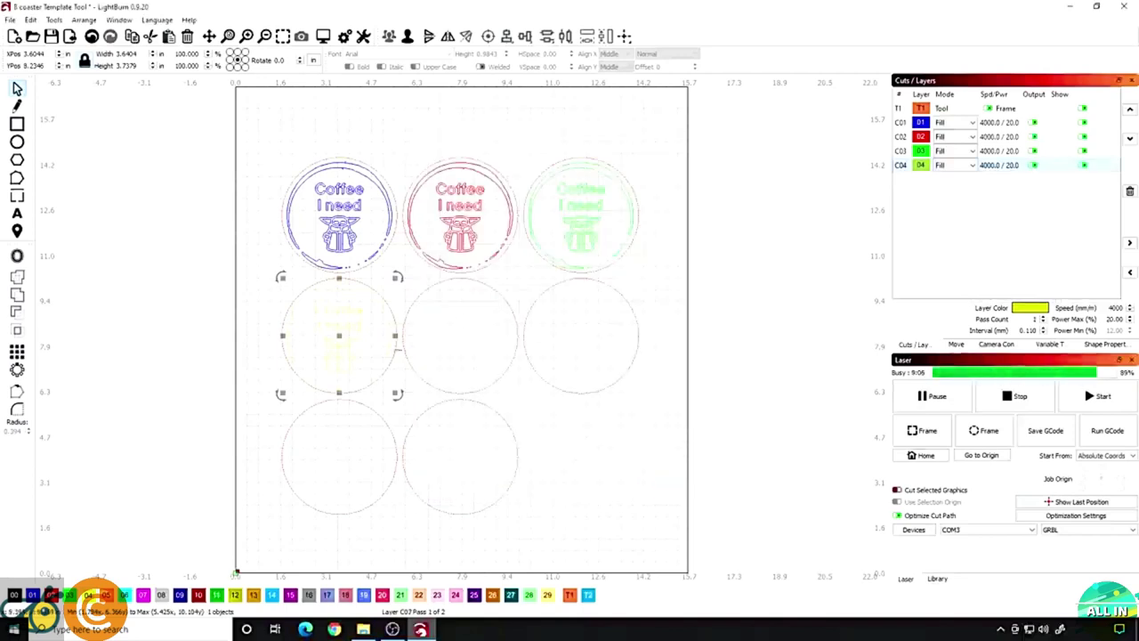